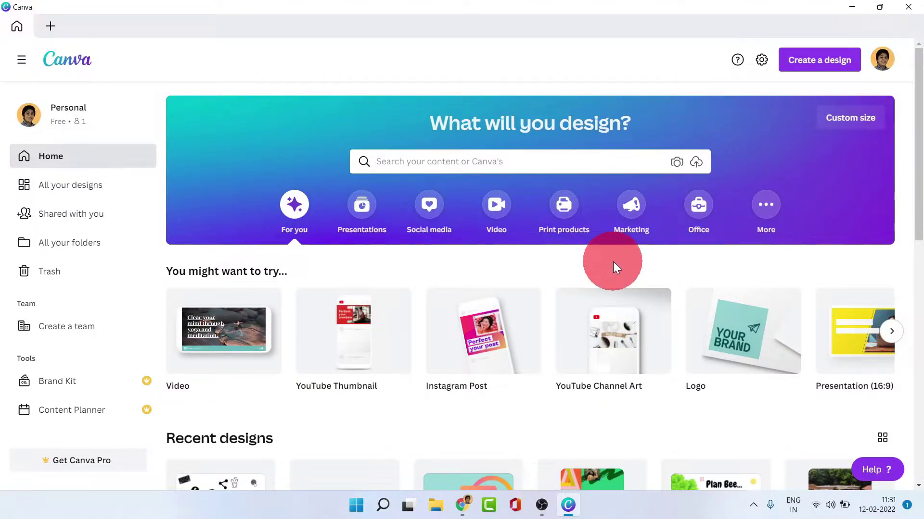
Step: Search the design types for YouTube Channel Art and create a blank YouTube Channel Art design
{"action": "mouse_move", "coordinate": [615, 323]}
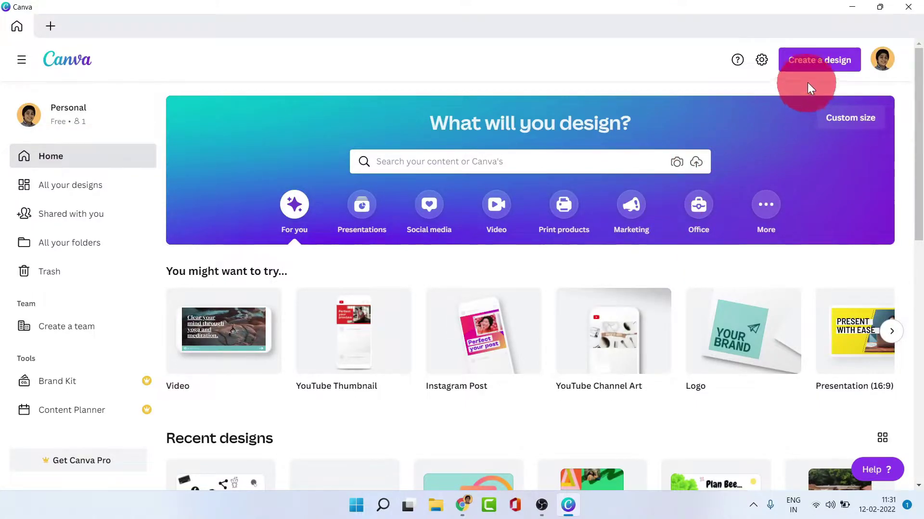
{"action": "left_click", "coordinate": [812, 61]}
{"action": "type", "text": "YouTube Channel Banner"}
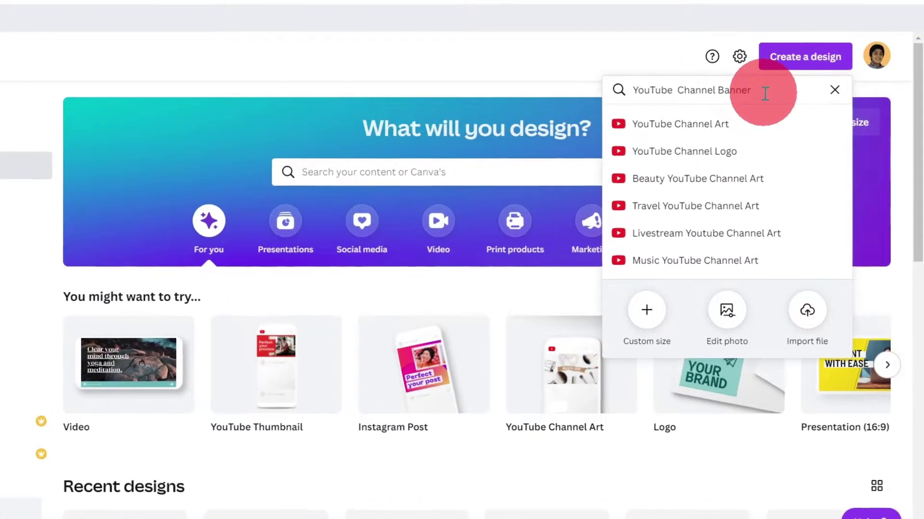
{"action": "left_click_drag", "start_coordinate": [745, 97], "coordinate": [706, 98]}
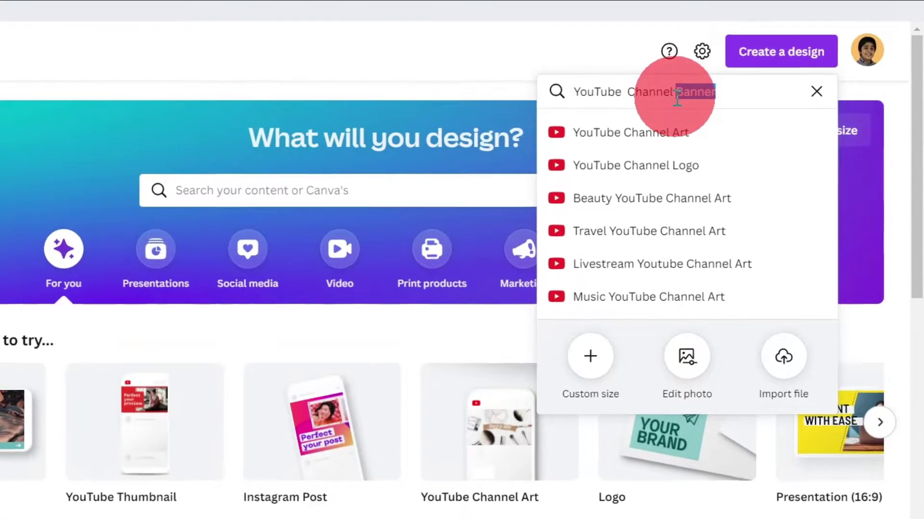
{"action": "type", "text": "Art"}
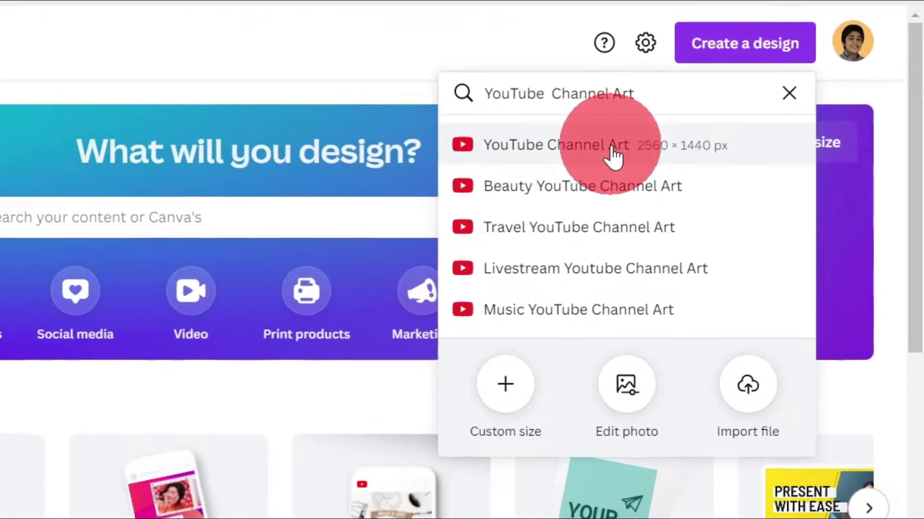
{"action": "left_click", "coordinate": [278, 82]}
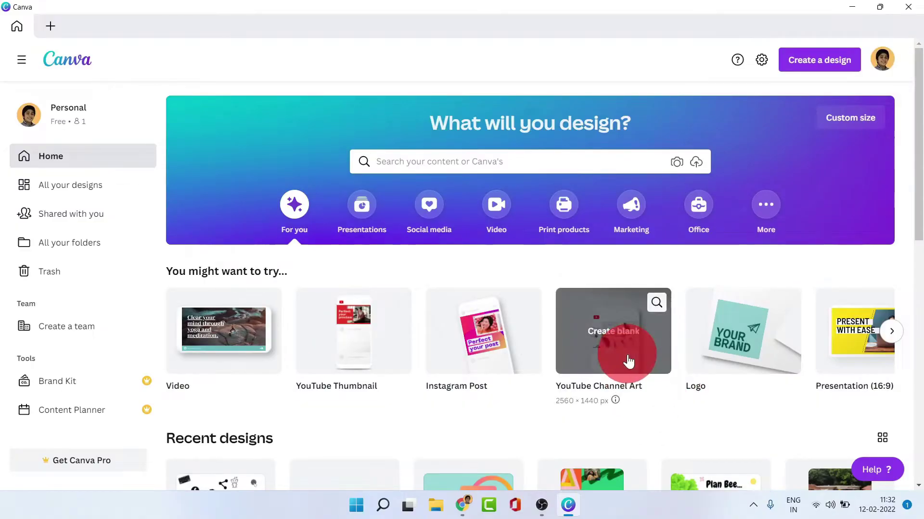
{"action": "left_click", "coordinate": [628, 358]}
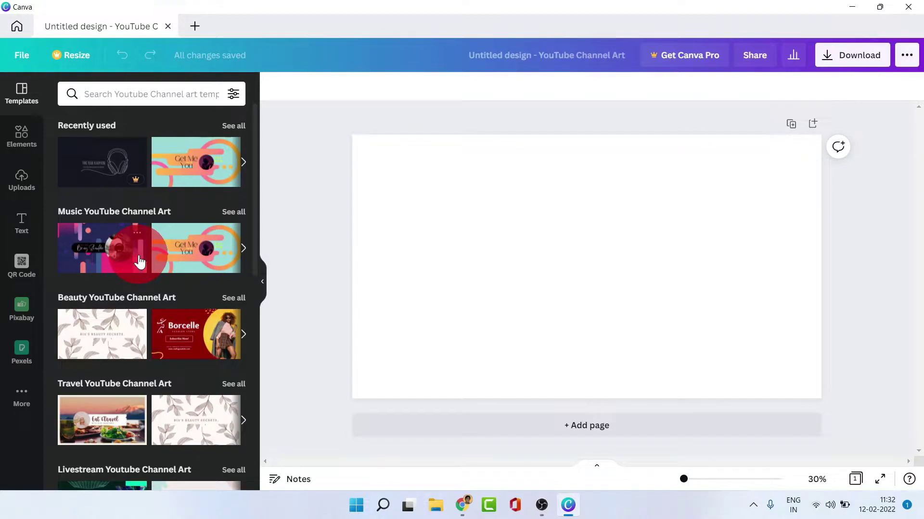
Step: Look through the YouTube Channel Art templates by category and in the full results, leaving the page blank
{"action": "scroll", "coordinate": [139, 257], "scroll_direction": "down", "scroll_amount": 5}
{"action": "scroll", "coordinate": [139, 257], "scroll_direction": "down", "scroll_amount": 4}
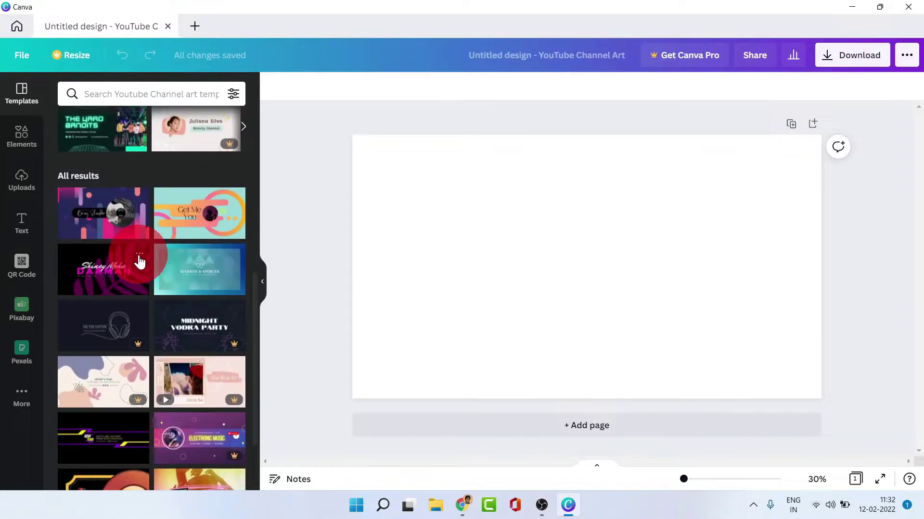
{"action": "scroll", "coordinate": [139, 261], "scroll_direction": "down", "scroll_amount": 2}
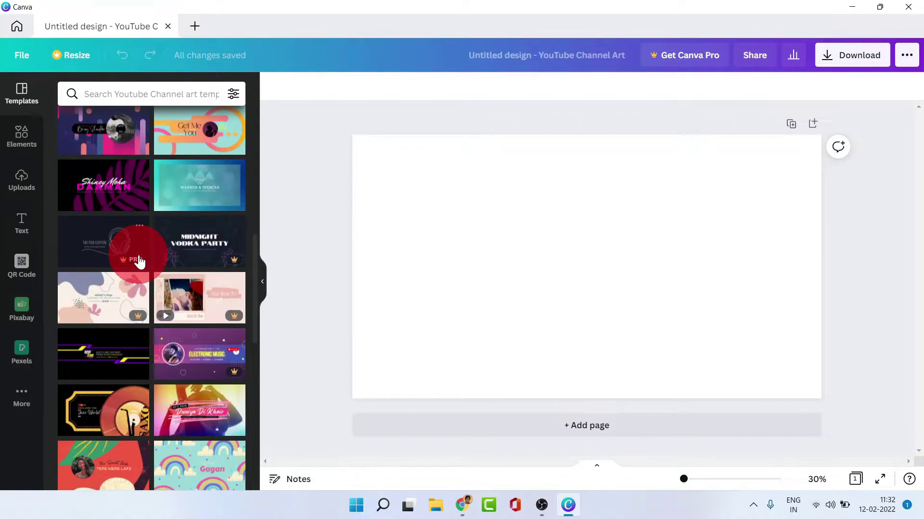
{"action": "scroll", "coordinate": [138, 262], "scroll_direction": "up", "scroll_amount": 6}
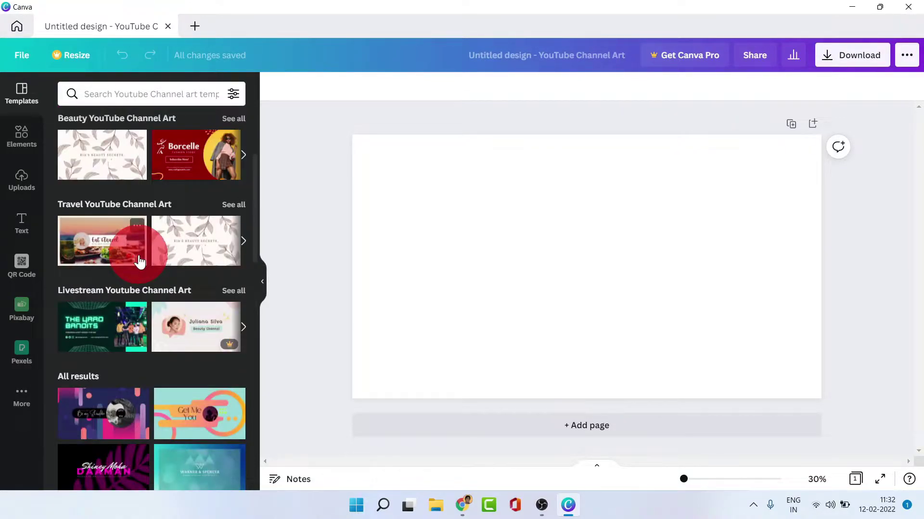
{"action": "scroll", "coordinate": [139, 261], "scroll_direction": "up", "scroll_amount": 5}
{"action": "scroll", "coordinate": [139, 261], "scroll_direction": "down", "scroll_amount": 8}
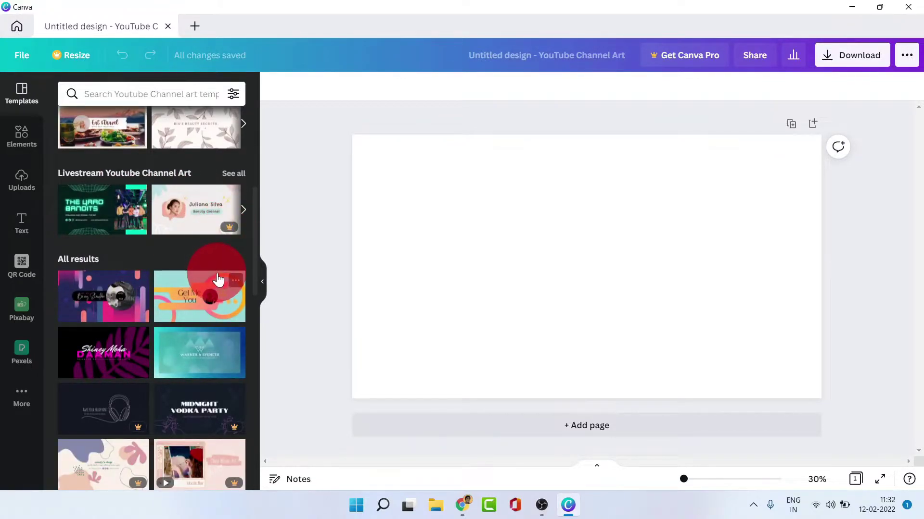
{"action": "scroll", "coordinate": [219, 279], "scroll_direction": "down", "scroll_amount": 5}
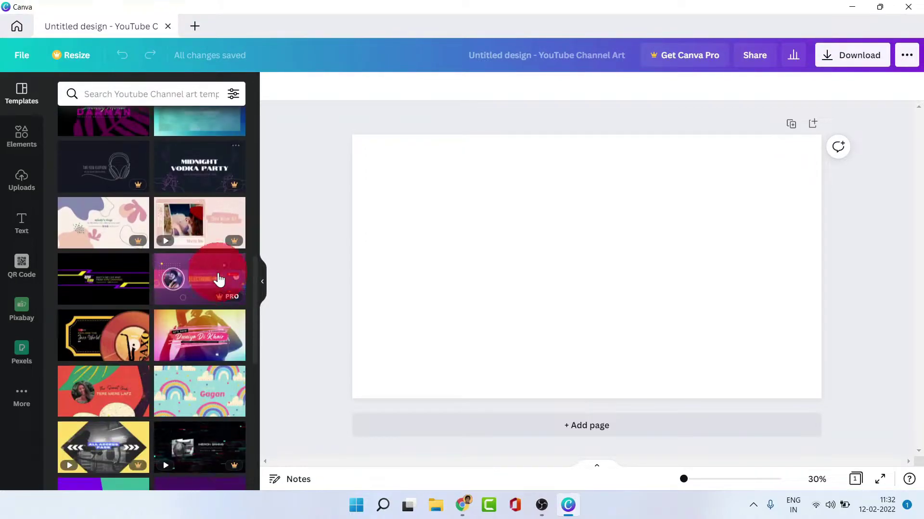
{"action": "scroll", "coordinate": [219, 279], "scroll_direction": "down", "scroll_amount": 2}
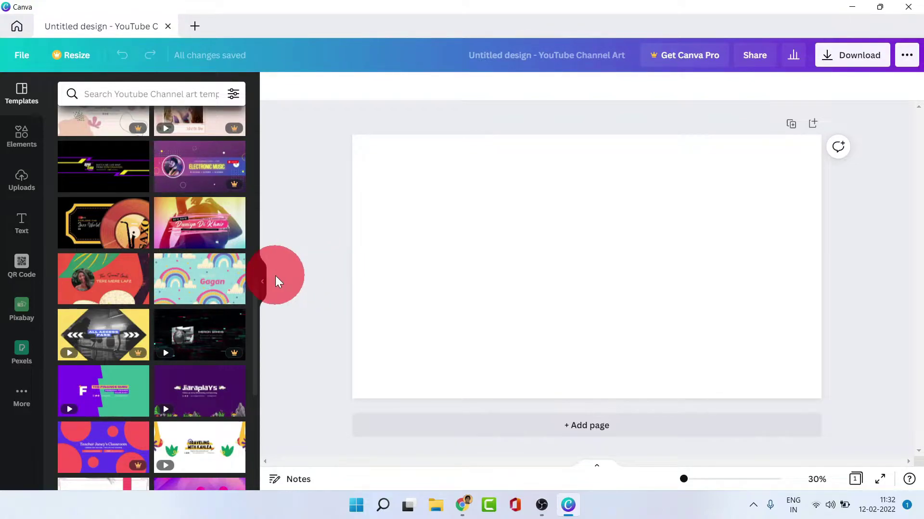
{"action": "left_click", "coordinate": [263, 281]}
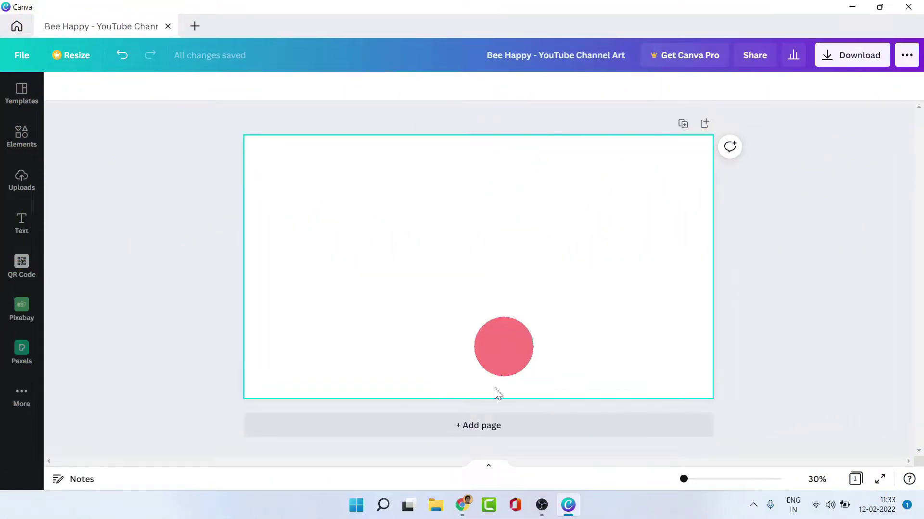
Step: Switch to Chrome and copy the 2,560 × 1,440 YouTube banner template image with the white safe area from the image results
{"action": "left_click", "coordinate": [462, 505]}
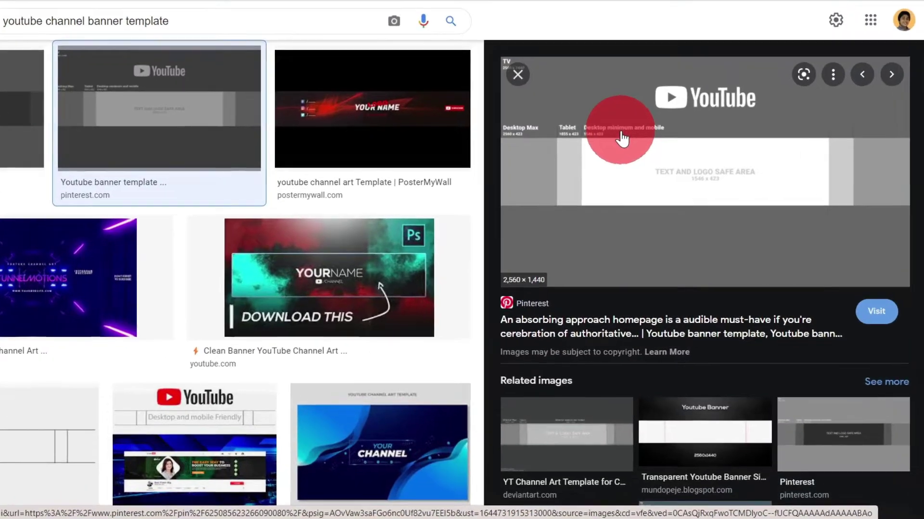
{"action": "right_click", "coordinate": [637, 153]}
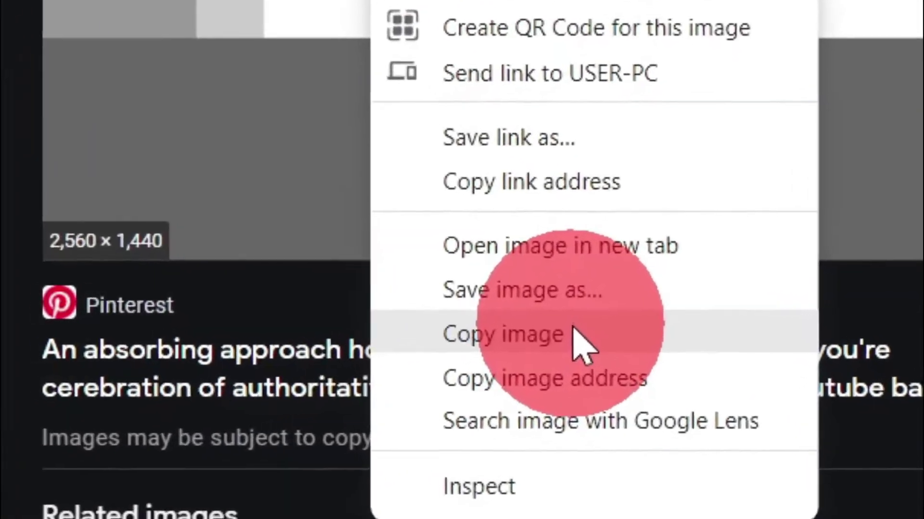
{"action": "left_click", "coordinate": [652, 322]}
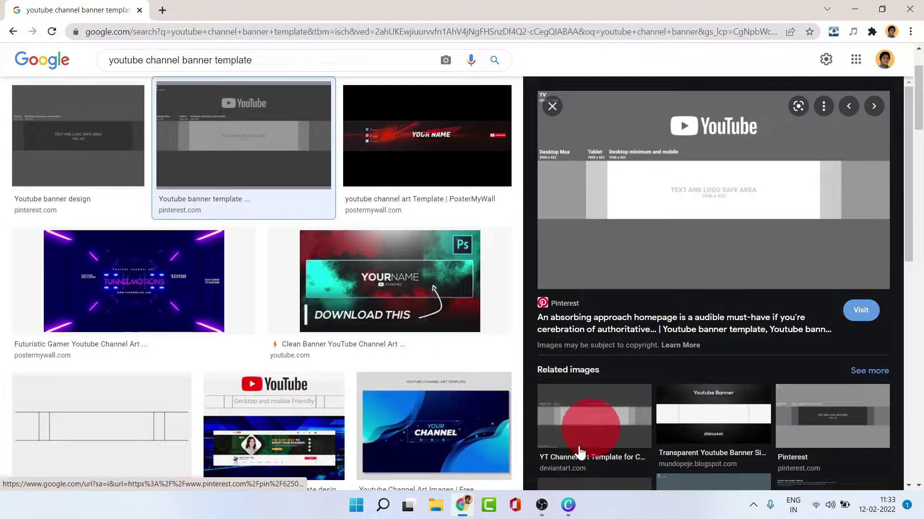
Step: Switch back to Canva, paste the copied banner template onto the blank page and enlarge it to cover the whole page
{"action": "left_click", "coordinate": [567, 504]}
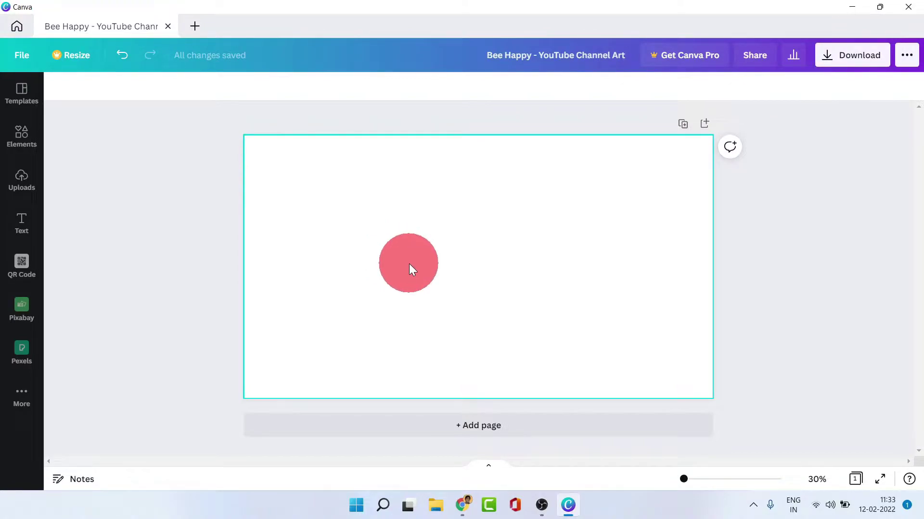
{"action": "key", "text": "ctrl+v"}
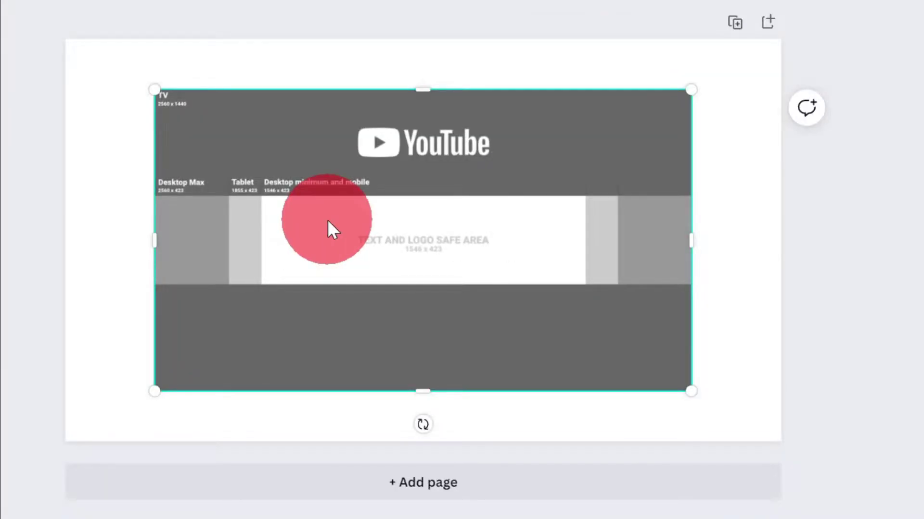
{"action": "left_click_drag", "start_coordinate": [327, 220], "coordinate": [239, 166]}
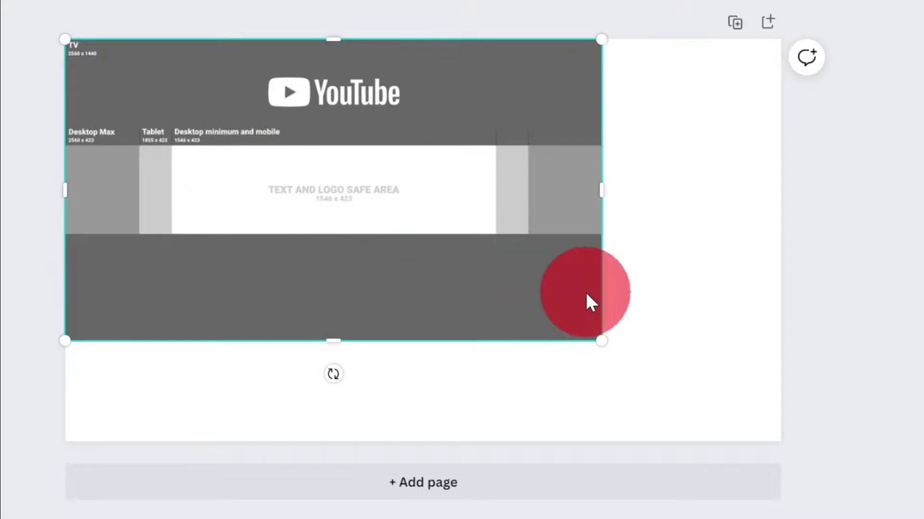
{"action": "left_click_drag", "start_coordinate": [602, 342], "coordinate": [780, 453]}
{"action": "left_click", "coordinate": [923, 313]}
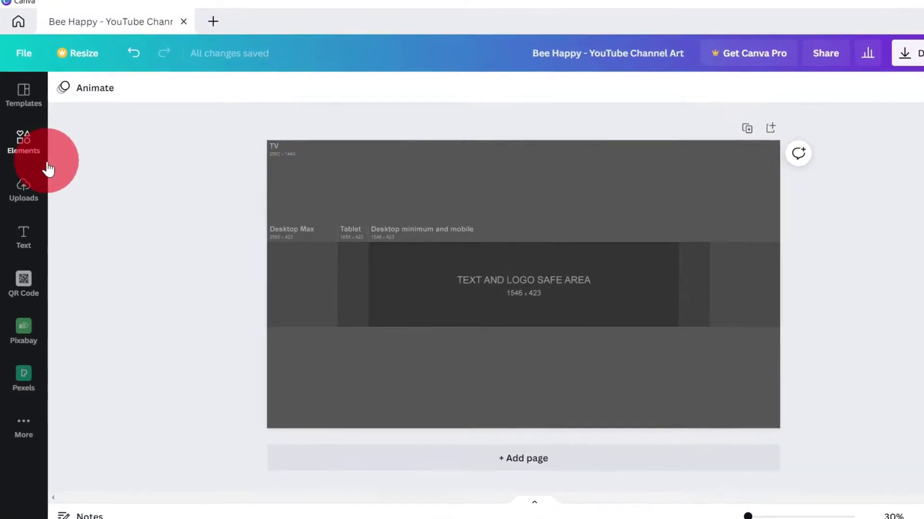
Step: Show the rulers and place a horizontal guide along the upper edge of the text and logo safe area
{"action": "left_click", "coordinate": [23, 53]}
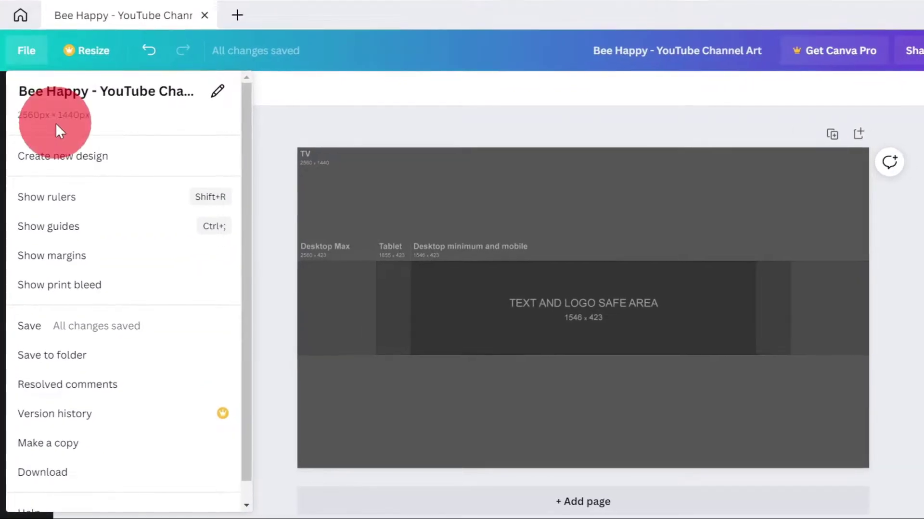
{"action": "left_click", "coordinate": [84, 222]}
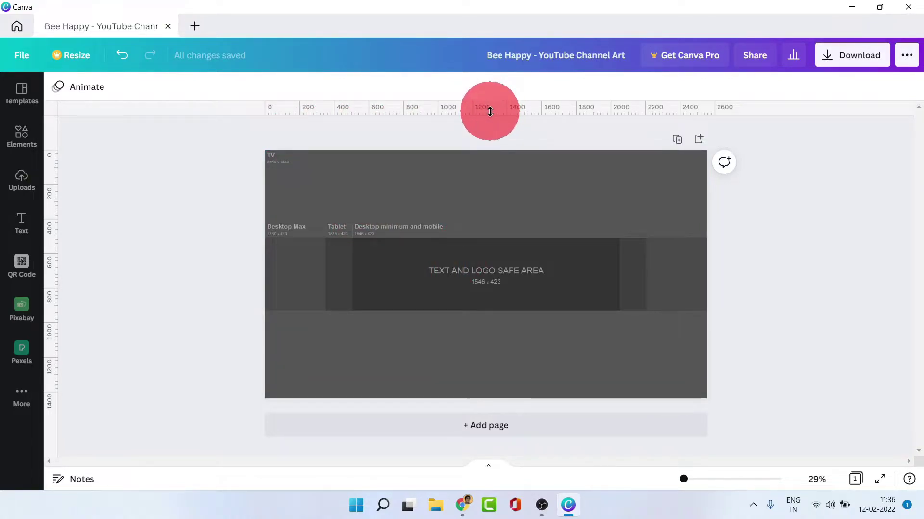
{"action": "left_click_drag", "start_coordinate": [489, 115], "coordinate": [486, 238]}
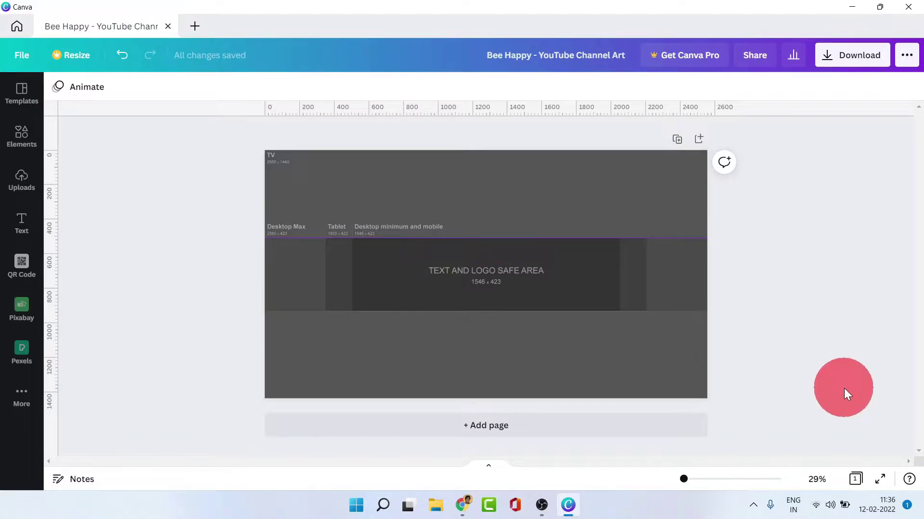
Step: Place a second horizontal guide along the lower edge of the text and logo safe area, working at 75% zoom
{"action": "left_click", "coordinate": [816, 479]}
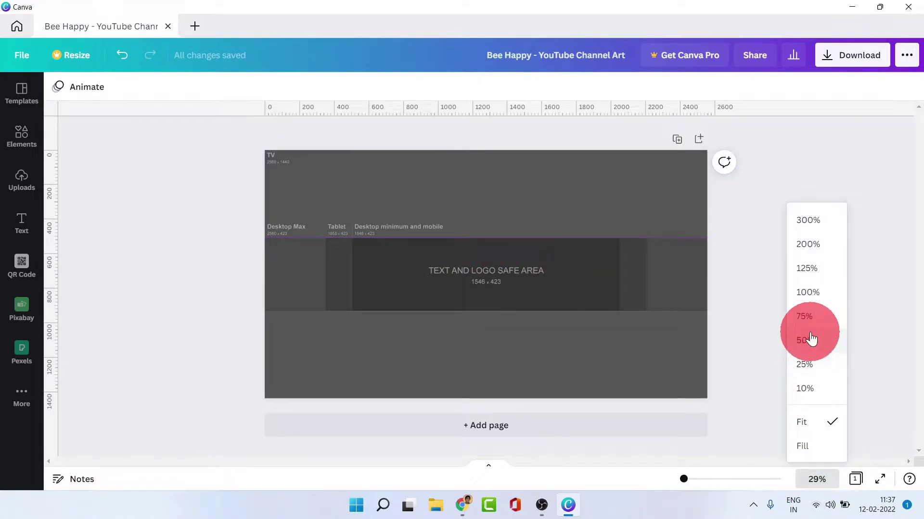
{"action": "left_click", "coordinate": [807, 317]}
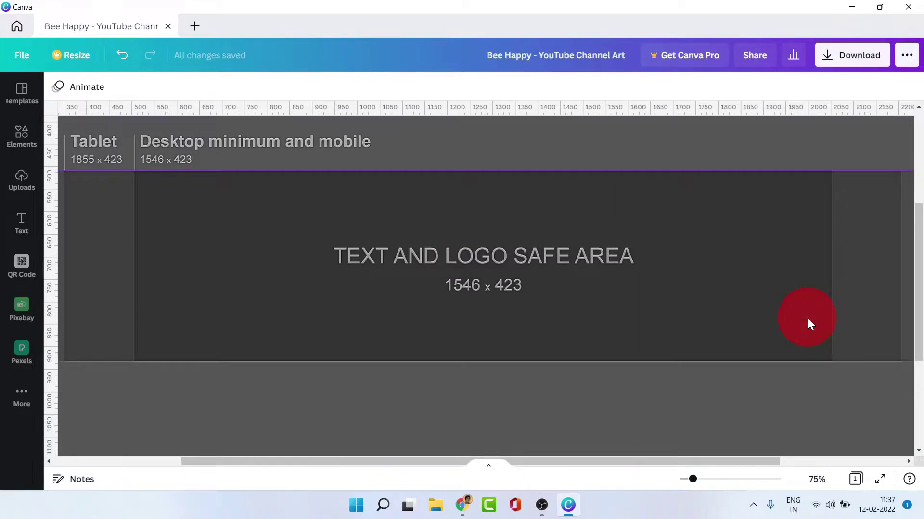
{"action": "left_click_drag", "start_coordinate": [502, 113], "coordinate": [487, 304]}
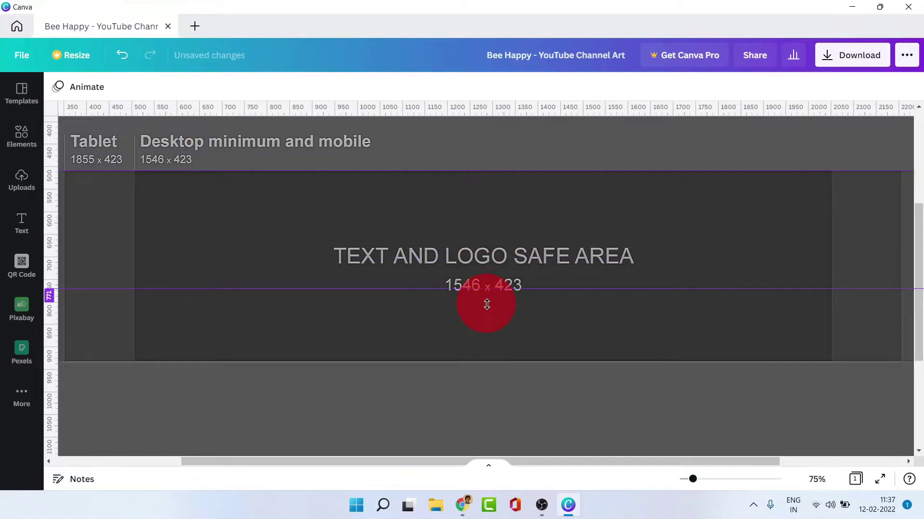
{"action": "left_click_drag", "start_coordinate": [487, 304], "coordinate": [483, 362]}
{"action": "left_click", "coordinate": [818, 479]}
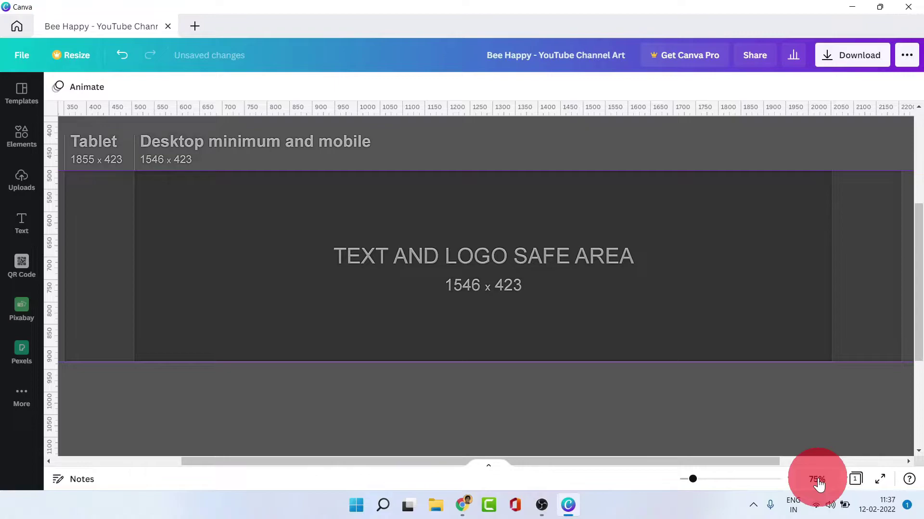
Step: Place vertical guides on both side edges of the text and logo safe area and of the tablet area
{"action": "left_click_drag", "start_coordinate": [50, 210], "coordinate": [135, 228]}
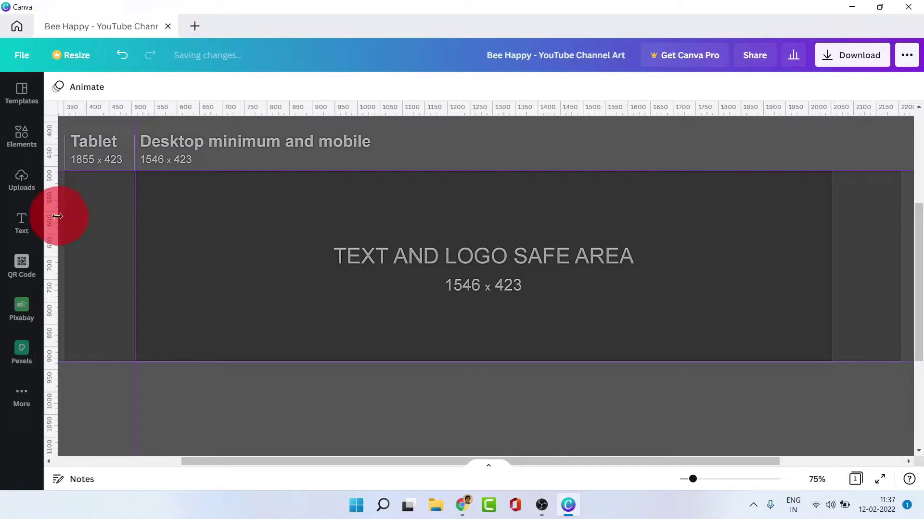
{"action": "left_click_drag", "start_coordinate": [57, 219], "coordinate": [832, 262]}
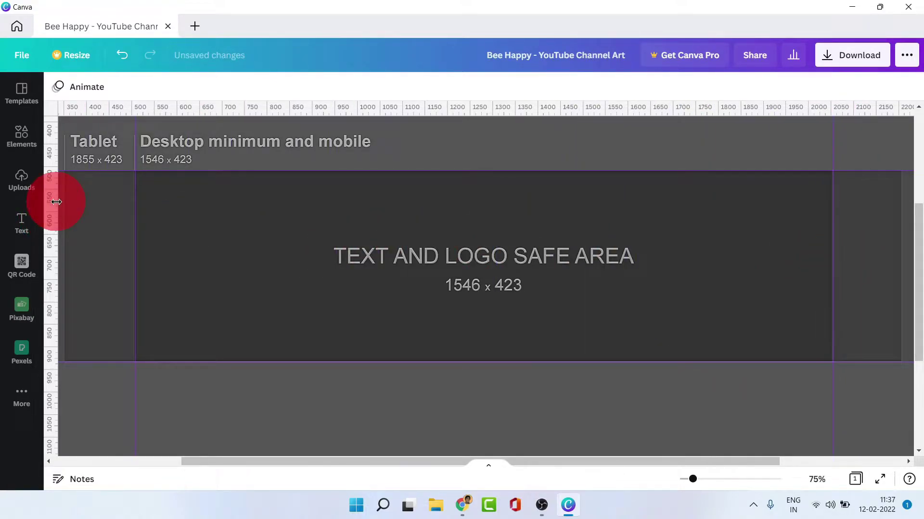
{"action": "left_click_drag", "start_coordinate": [56, 202], "coordinate": [901, 306]}
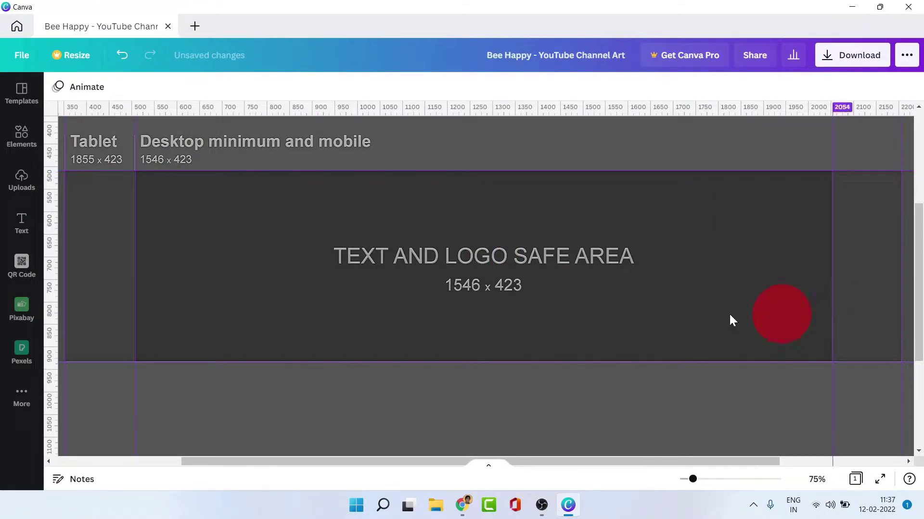
Step: Delete the banner template image so only the guides remain on the page
{"action": "left_click", "coordinate": [816, 479]}
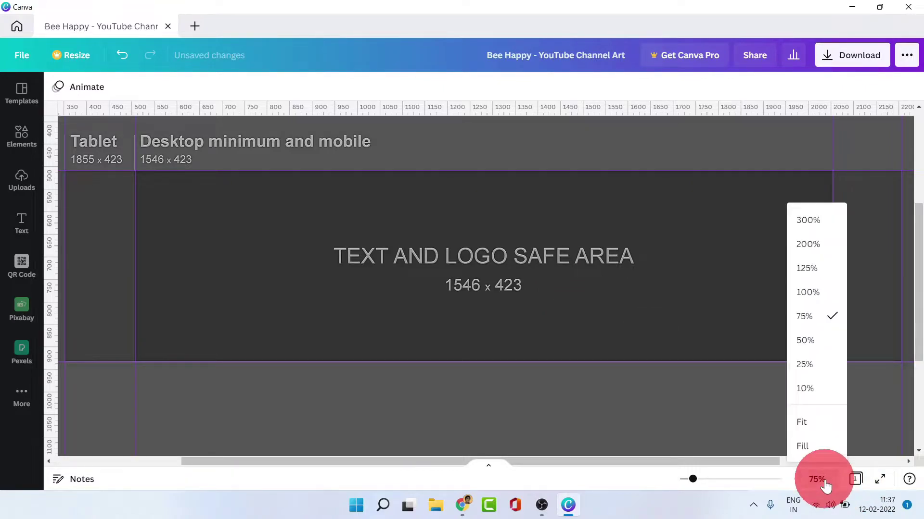
{"action": "left_click", "coordinate": [810, 414]}
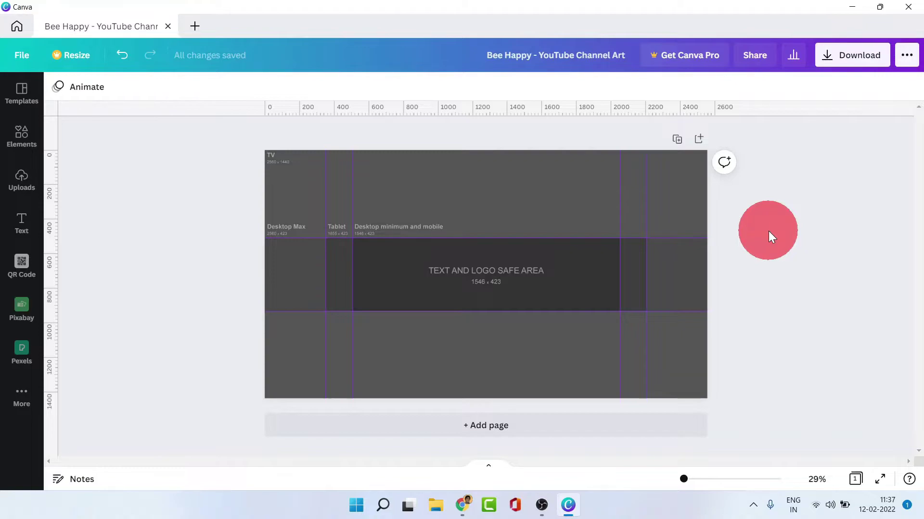
{"action": "left_click_drag", "start_coordinate": [768, 231], "coordinate": [493, 181]}
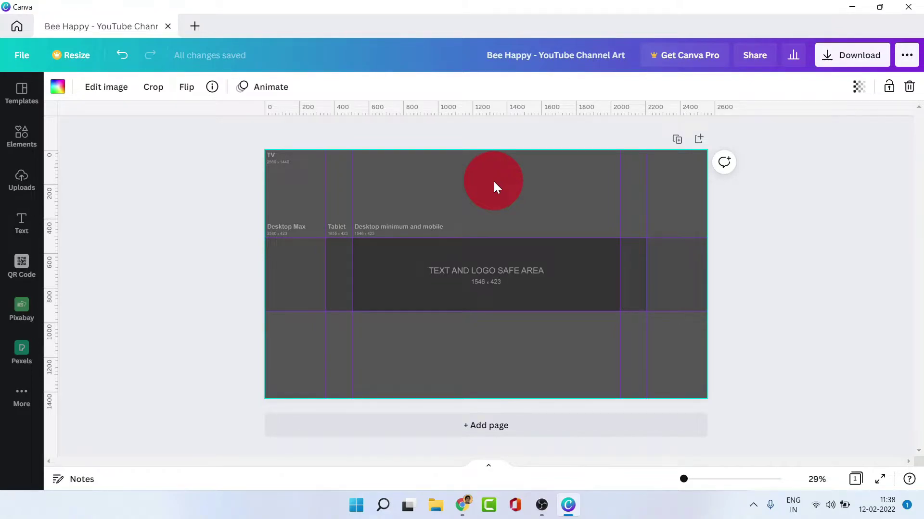
{"action": "key", "text": "Delete"}
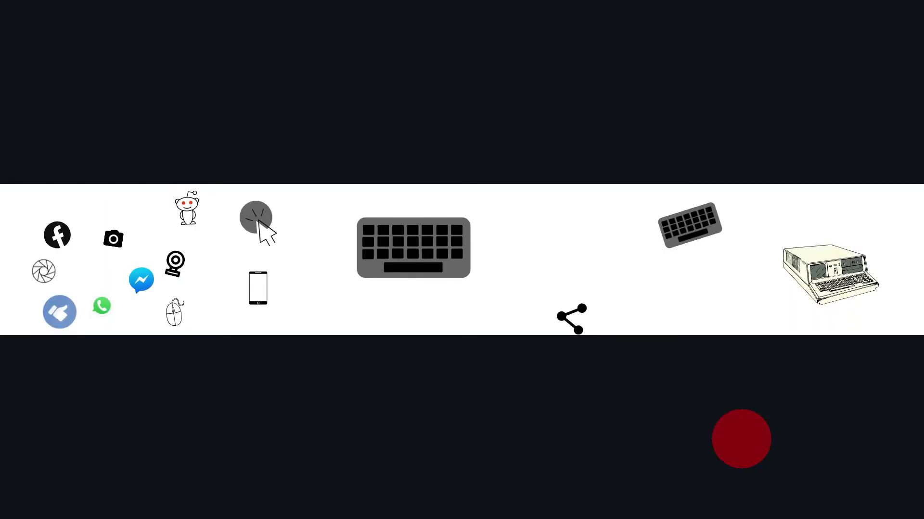
Step: Exit the full-screen preview and open the elements library in the YouTube Channel Art design
{"action": "key", "text": "Escape"}
{"action": "scroll", "coordinate": [710, 294], "scroll_direction": "up", "scroll_amount": 4}
{"action": "scroll", "coordinate": [709, 293], "scroll_direction": "up", "scroll_amount": 4}
{"action": "left_click", "coordinate": [138, 29]}
{"action": "left_click", "coordinate": [316, 220]}
{"action": "left_click", "coordinate": [206, 277]}
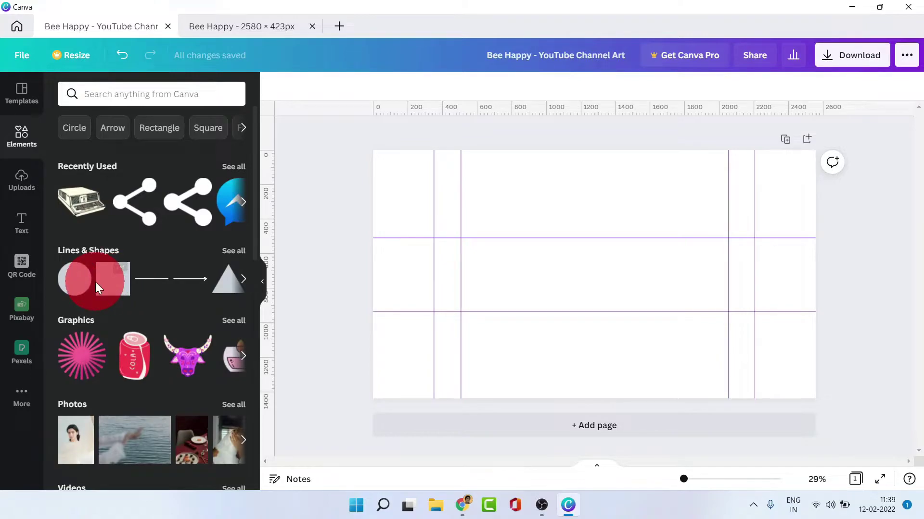
Step: Add a square shape and stretch it into a full-width band between the two horizontal guides
{"action": "left_click", "coordinate": [96, 282]}
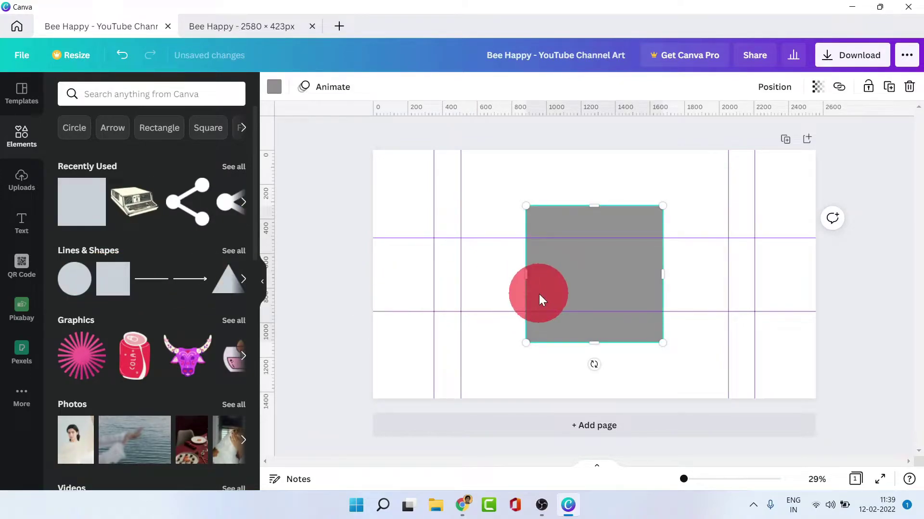
{"action": "left_click_drag", "start_coordinate": [562, 278], "coordinate": [409, 310]}
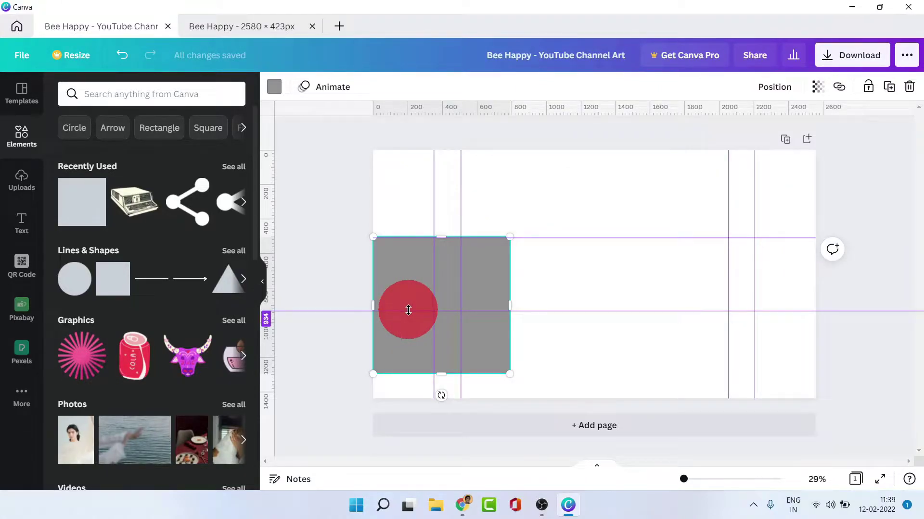
{"action": "left_click_drag", "start_coordinate": [409, 311], "coordinate": [817, 309]}
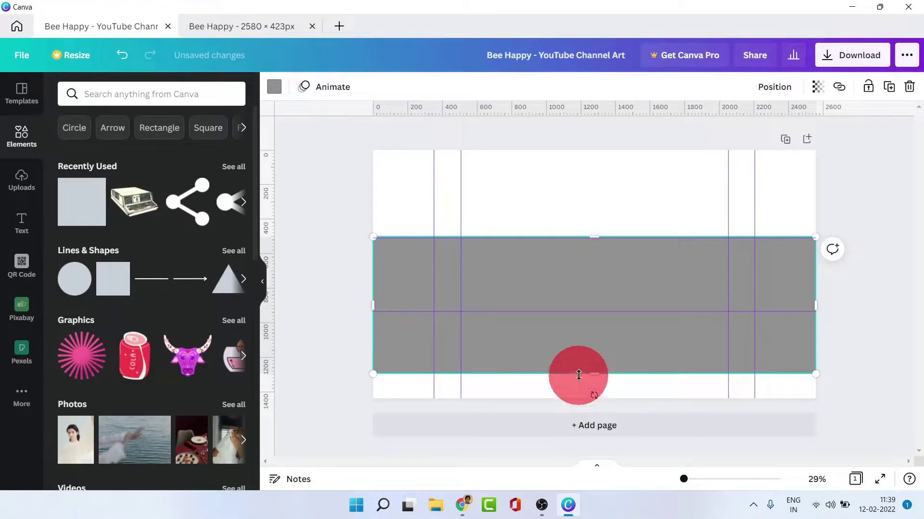
{"action": "left_click_drag", "start_coordinate": [597, 374], "coordinate": [605, 315]}
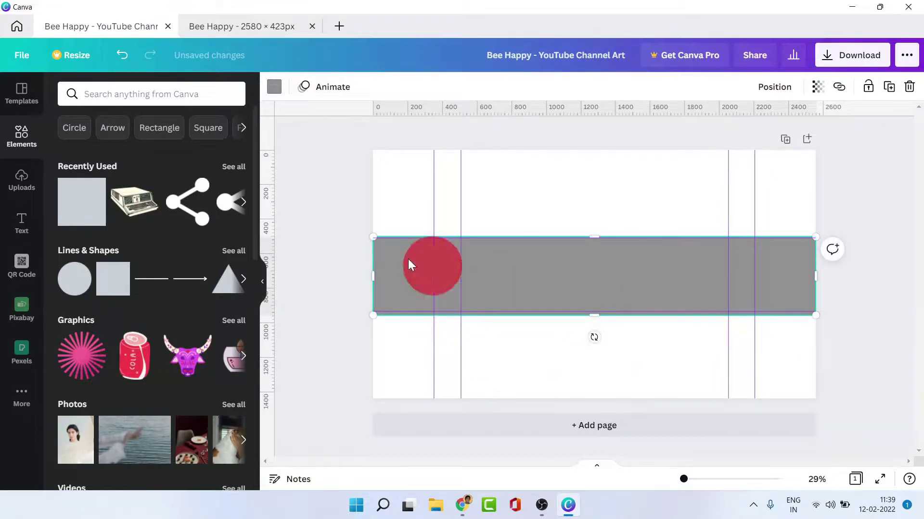
Step: Fill the full-width band with light orange and fit it to the horizontal guides
{"action": "left_click", "coordinate": [274, 87]}
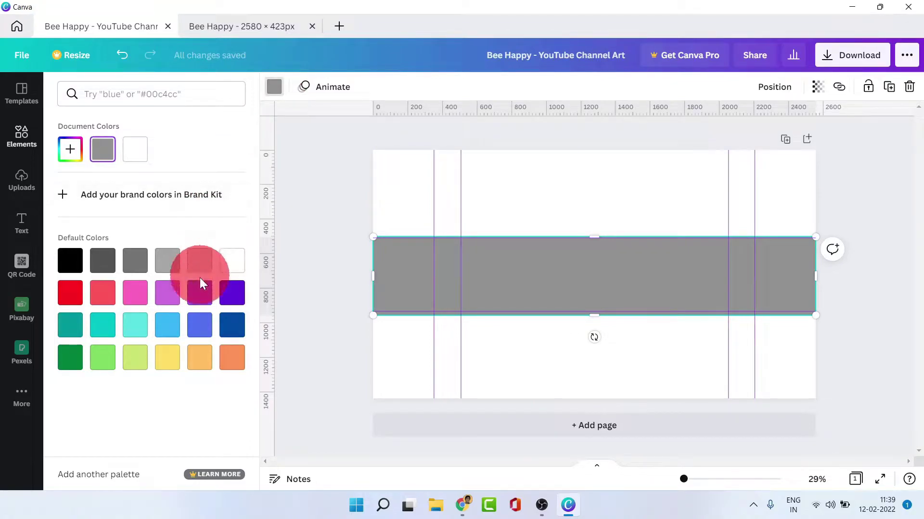
{"action": "left_click", "coordinate": [228, 365]}
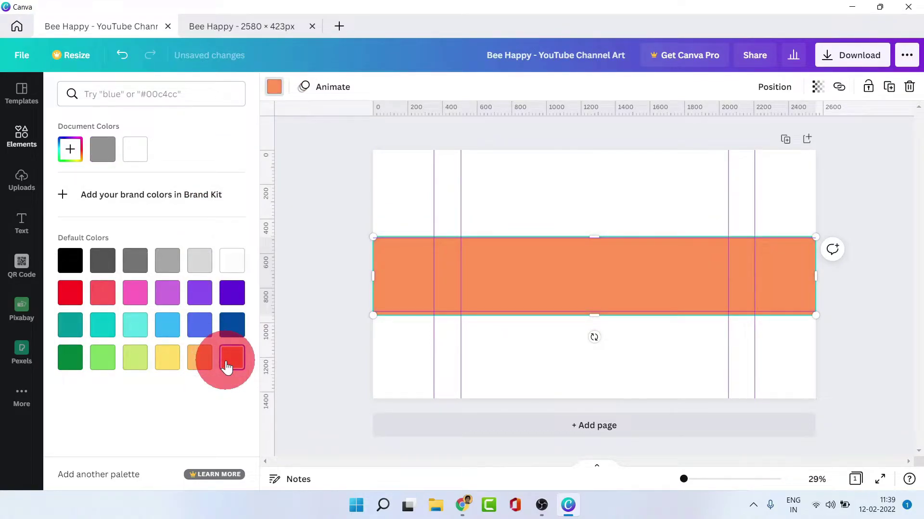
{"action": "left_click", "coordinate": [202, 354]}
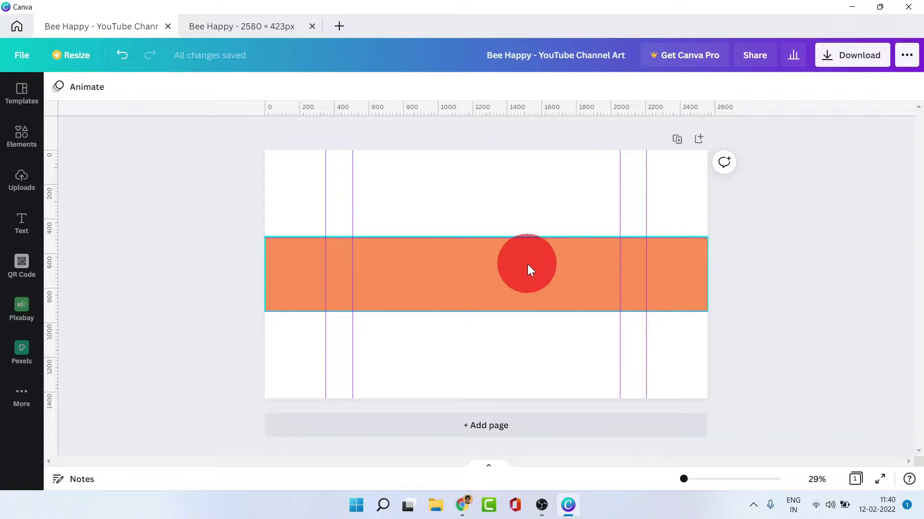
{"action": "left_click", "coordinate": [528, 264]}
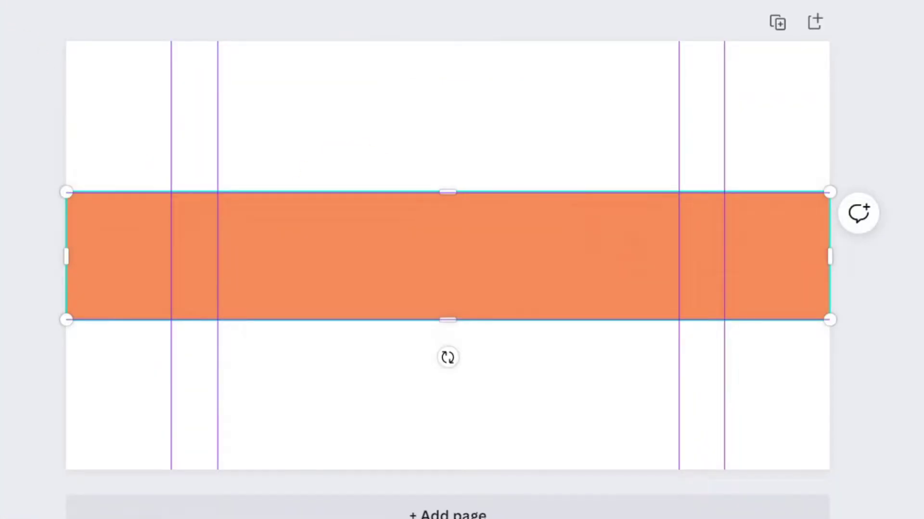
{"action": "left_click", "coordinate": [88, 223]}
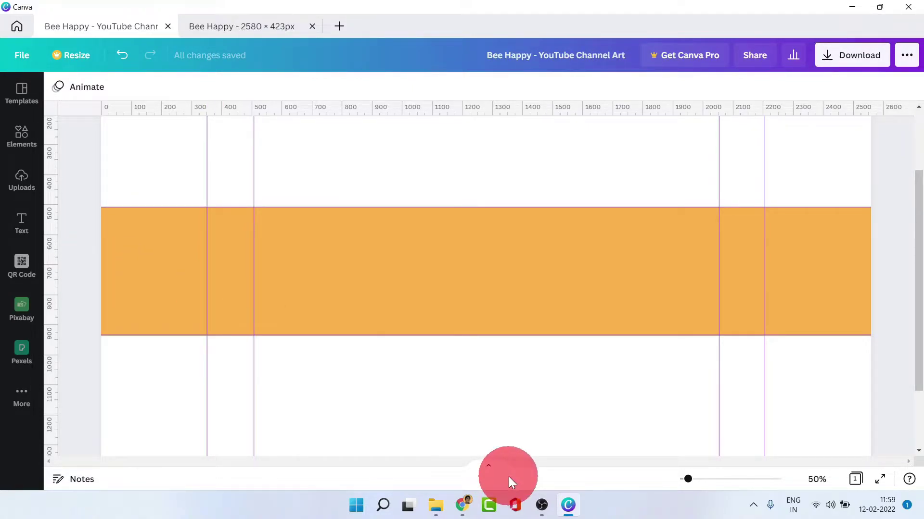
Step: Switch to remove.bg in Chrome, remove the background from the animated portrait in the Channel Art folder, and download the preview image
{"action": "left_click", "coordinate": [462, 505]}
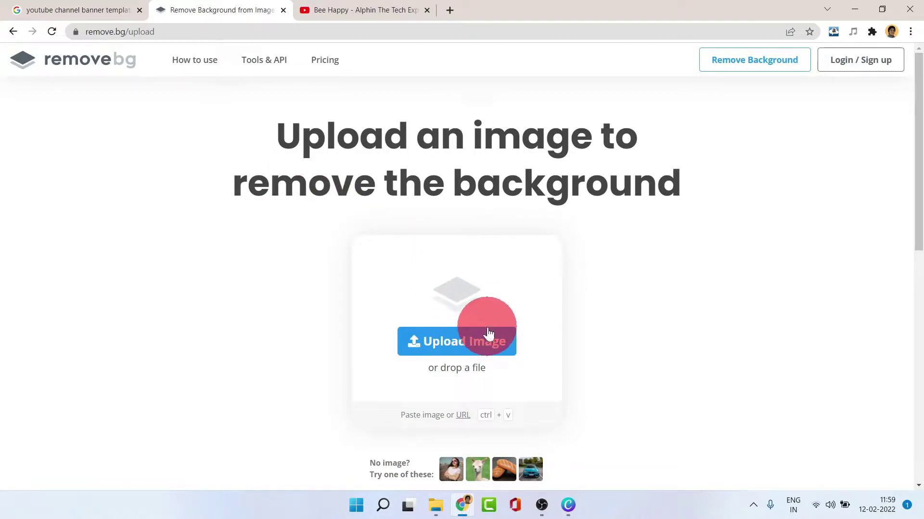
{"action": "left_click", "coordinate": [474, 342]}
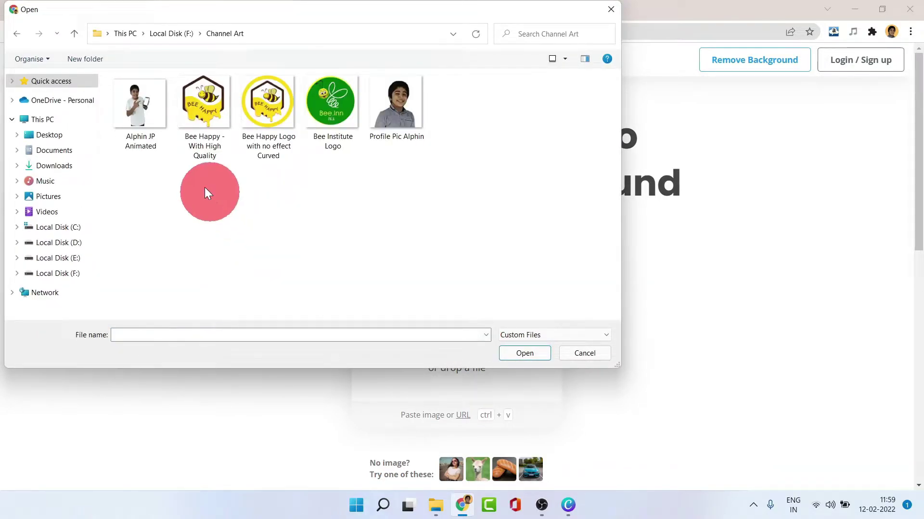
{"action": "left_click", "coordinate": [161, 122]}
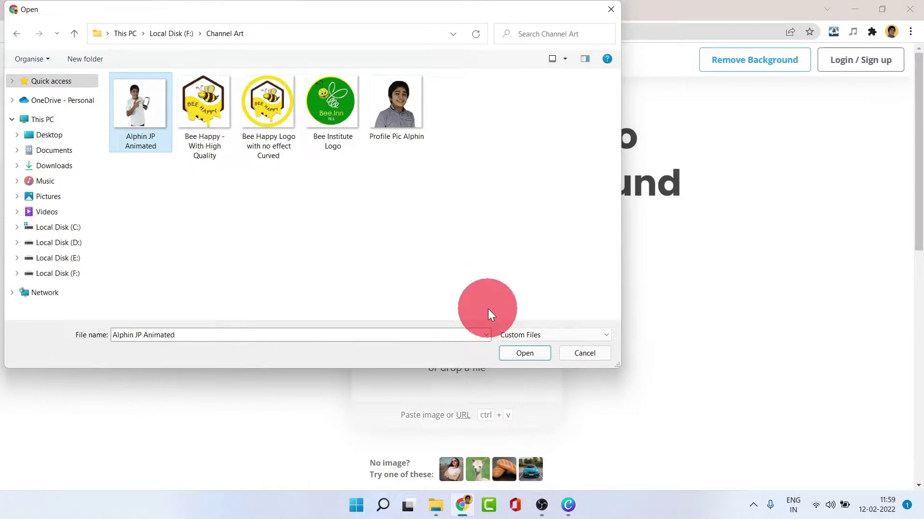
{"action": "left_click", "coordinate": [524, 353]}
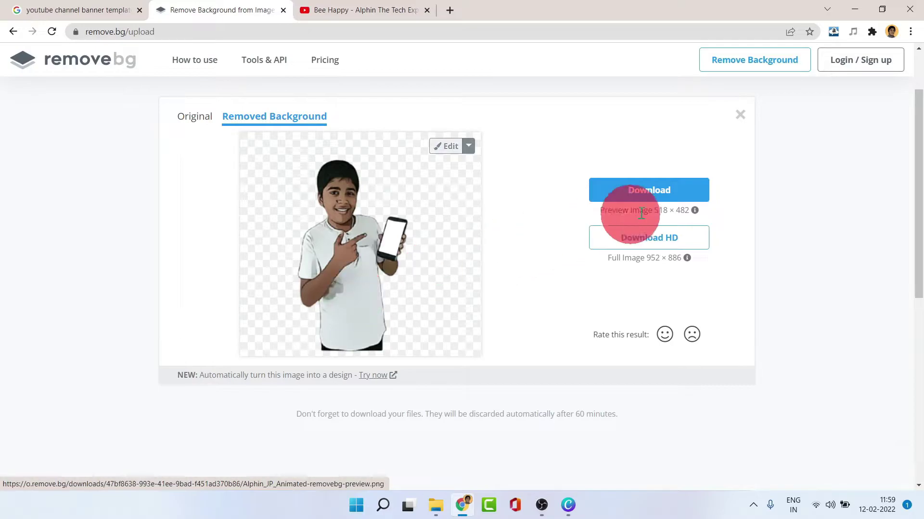
{"action": "left_click", "coordinate": [626, 193]}
Step: Switch back to Canva and upload the background-free portrait from the Downloads folder
{"action": "left_click", "coordinate": [567, 506]}
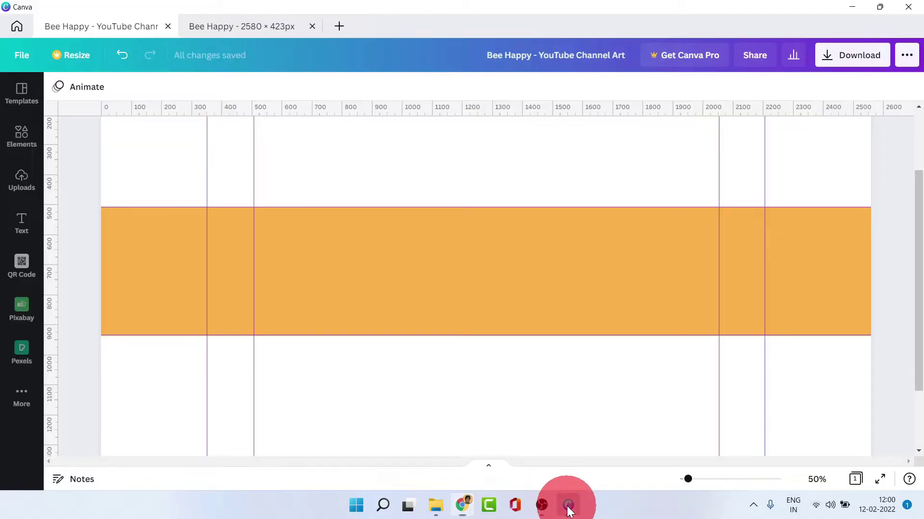
{"action": "left_click", "coordinate": [21, 182]}
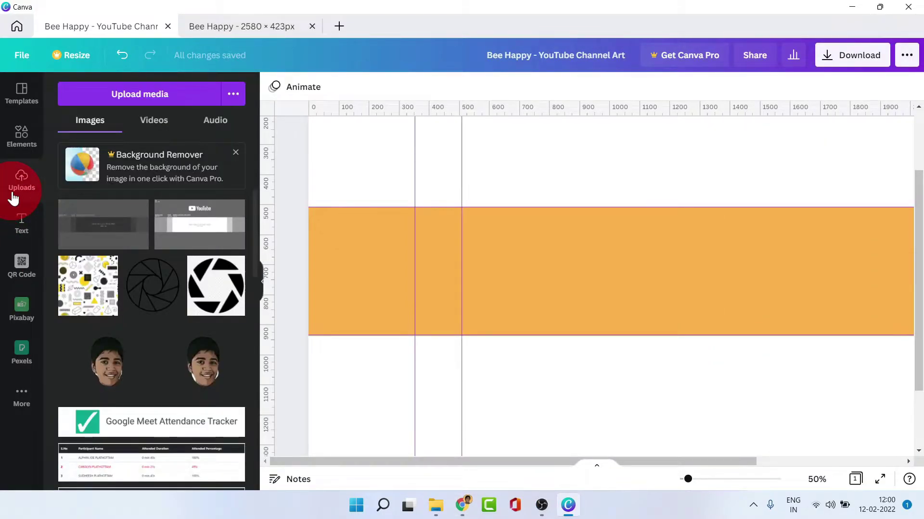
{"action": "left_click", "coordinate": [111, 88]}
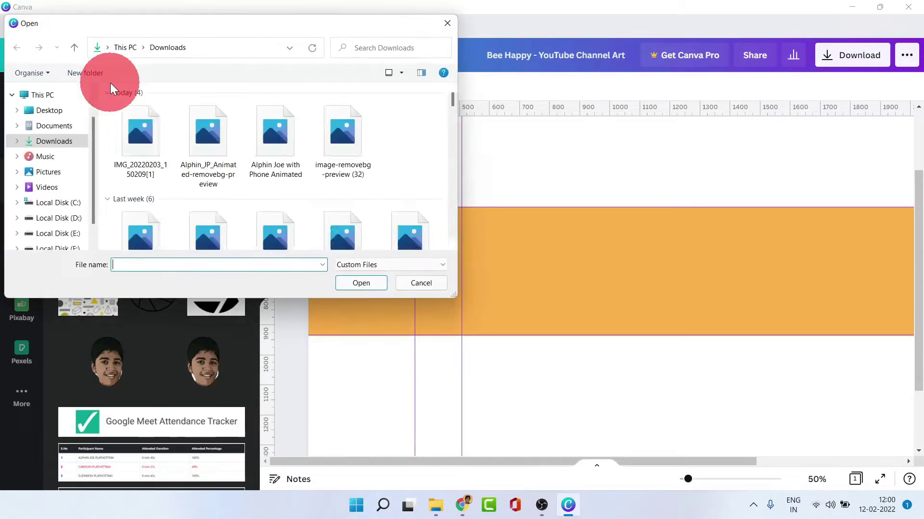
{"action": "left_click", "coordinate": [190, 155]}
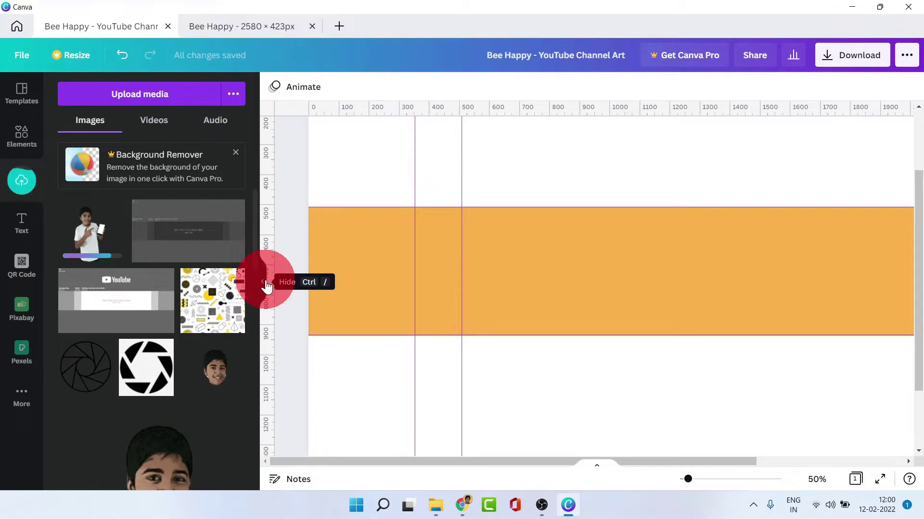
{"action": "left_click", "coordinate": [266, 283]}
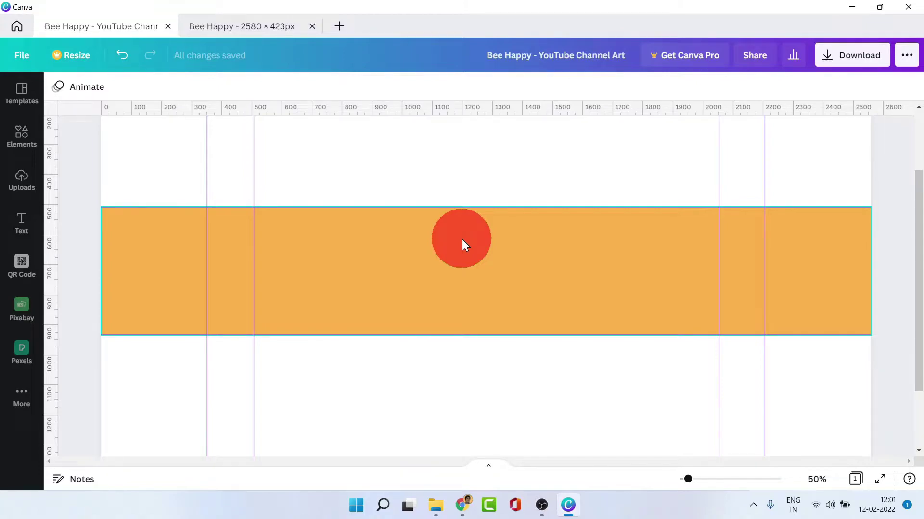
Step: Place the uploaded portrait of the boy holding a phone on the banner page
{"action": "left_click", "coordinate": [6, 189]}
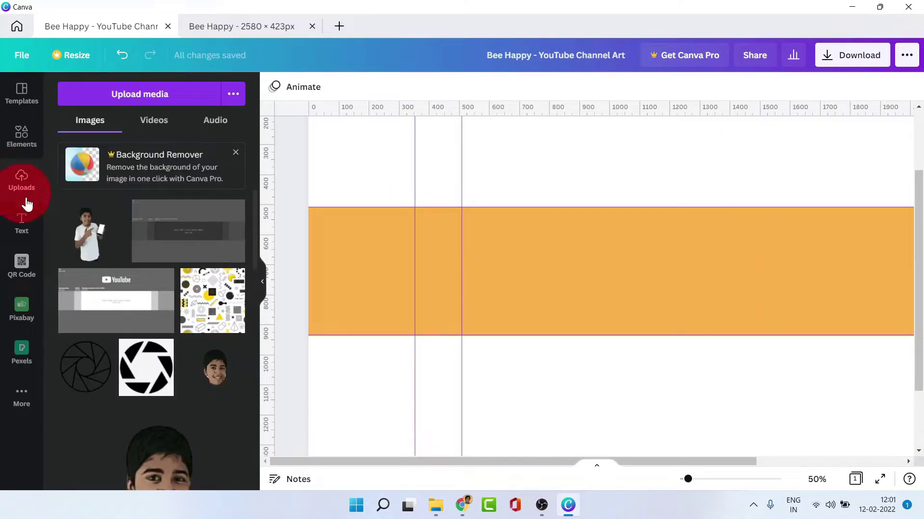
{"action": "left_click", "coordinate": [95, 230]}
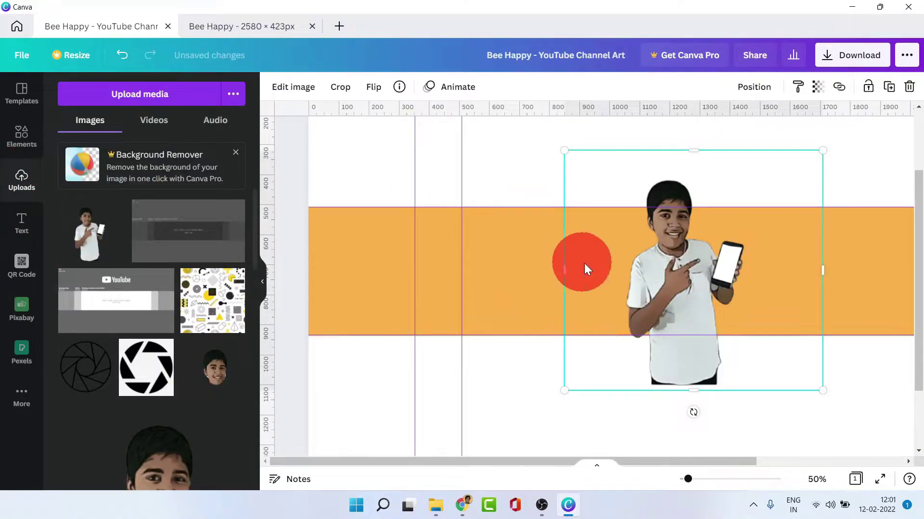
{"action": "left_click", "coordinate": [261, 283]}
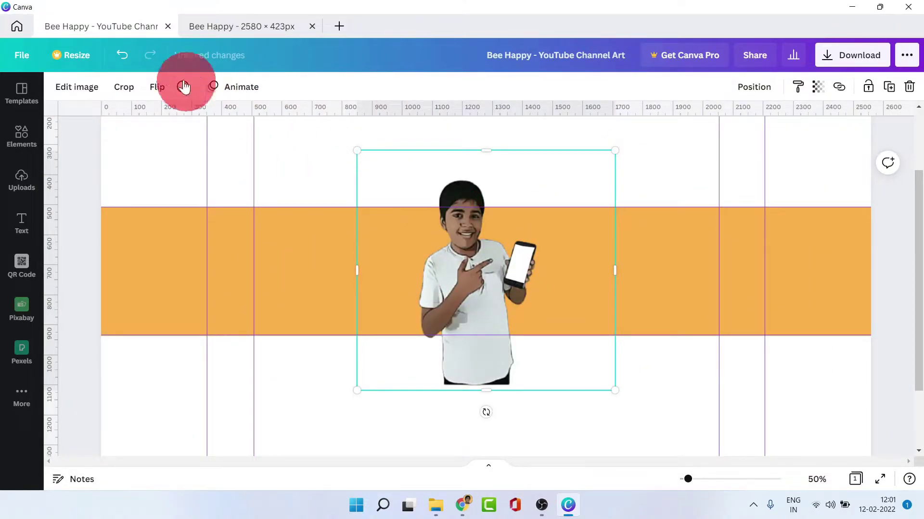
Step: Crop the lower end of the portrait so the dark strip beneath the shirt is cut off
{"action": "left_click", "coordinate": [130, 87]}
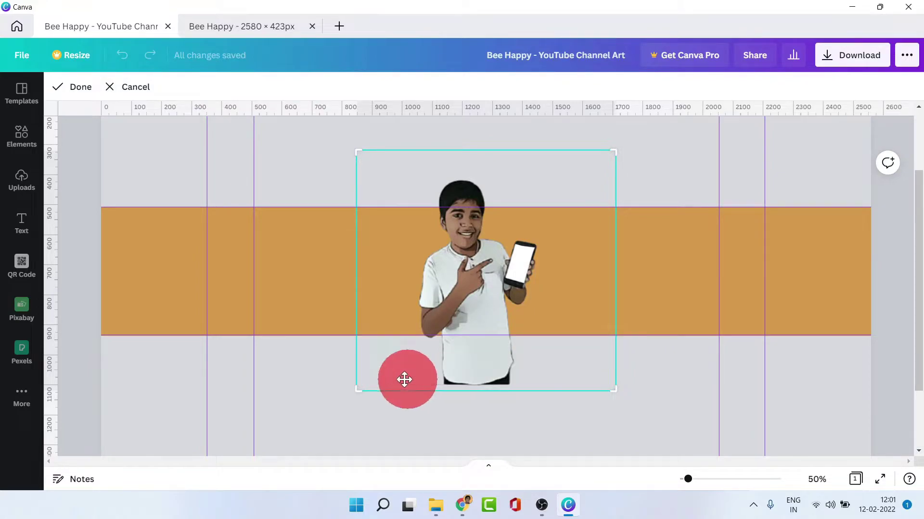
{"action": "left_click_drag", "start_coordinate": [358, 390], "coordinate": [357, 359]}
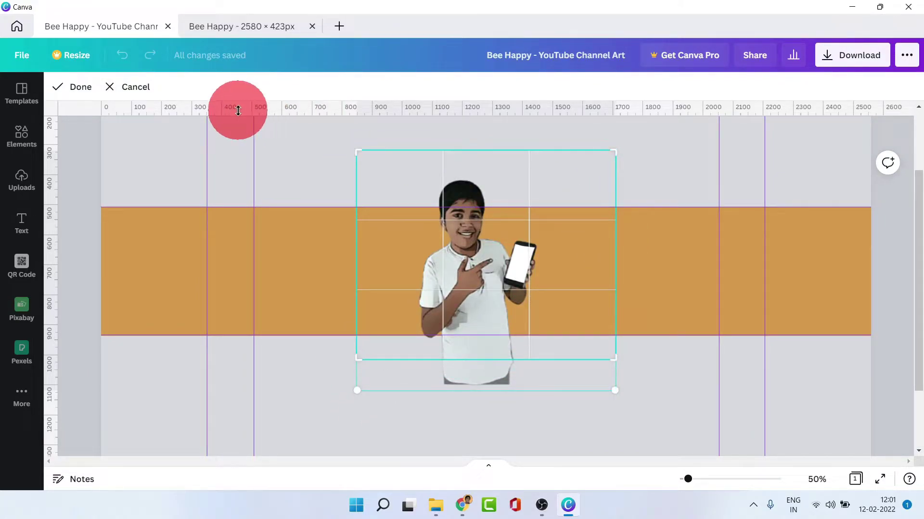
{"action": "left_click", "coordinate": [73, 86]}
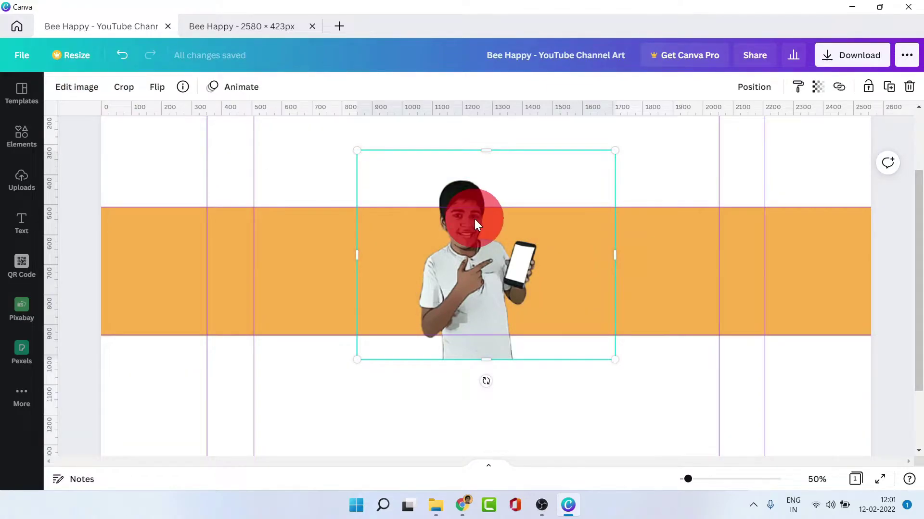
Step: Align the portrait's lower edge with the lower horizontal guide and shrink it so the boy fits inside the orange band
{"action": "left_click_drag", "start_coordinate": [472, 219], "coordinate": [453, 196]}
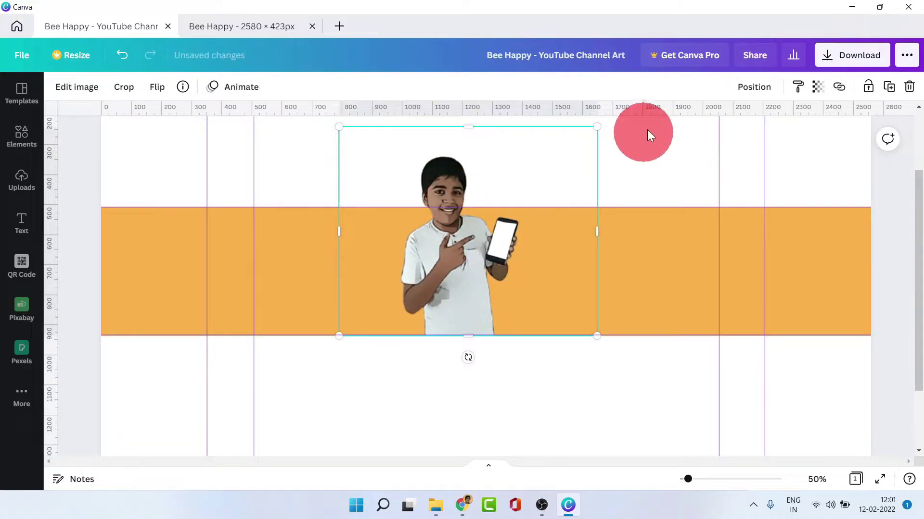
{"action": "left_click_drag", "start_coordinate": [596, 126], "coordinate": [504, 216]}
{"action": "left_click", "coordinate": [90, 166]}
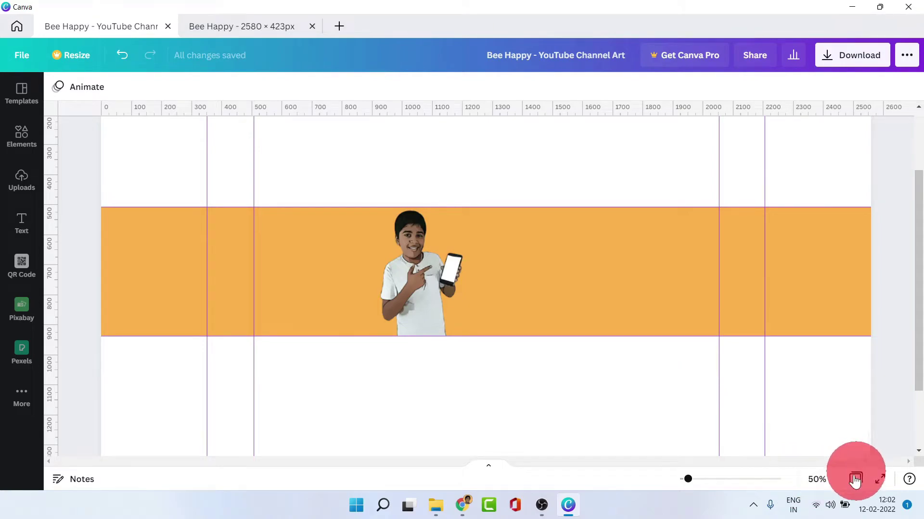
Step: Add the red text SUBSCRIBE, rotated to fit the phone screen in the portrait, working at 300% zoom
{"action": "left_click", "coordinate": [817, 479]}
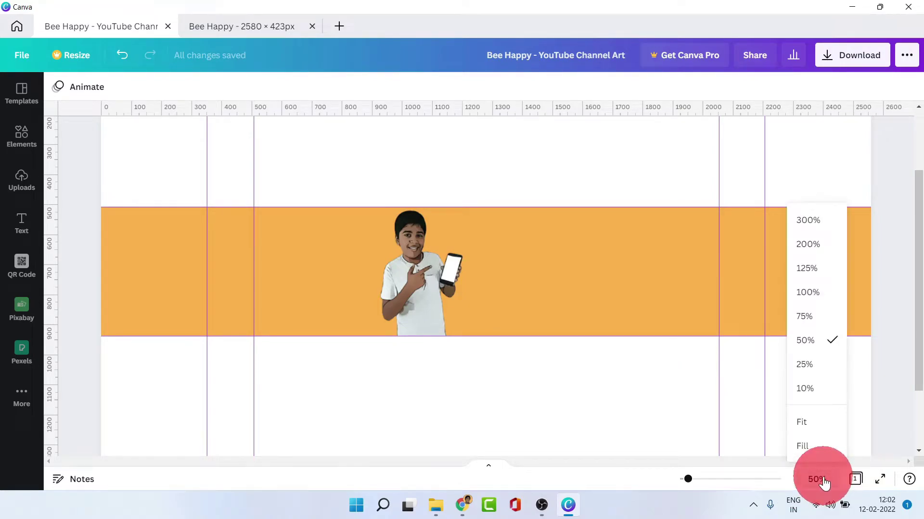
{"action": "left_click", "coordinate": [811, 224]}
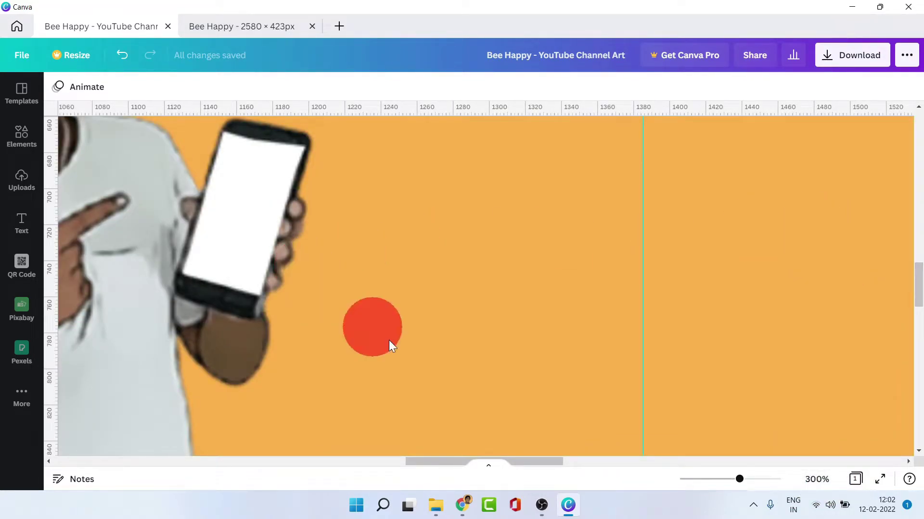
{"action": "left_click_drag", "start_coordinate": [426, 458], "coordinate": [379, 457]}
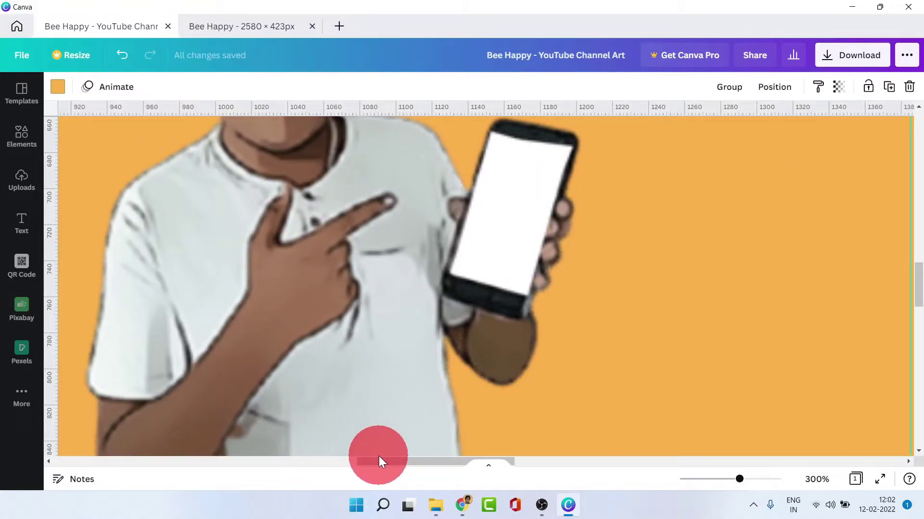
{"action": "mouse_move", "coordinate": [916, 289]}
{"action": "left_mouse_down"}
{"action": "mouse_move", "coordinate": [918, 275]}
{"action": "mouse_move", "coordinate": [920, 288]}
{"action": "left_mouse_up"}
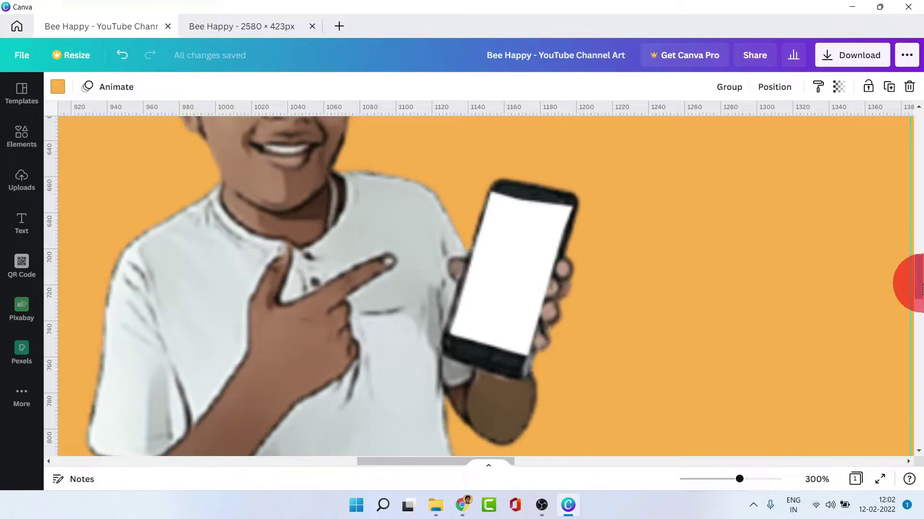
{"action": "left_click", "coordinate": [18, 221]}
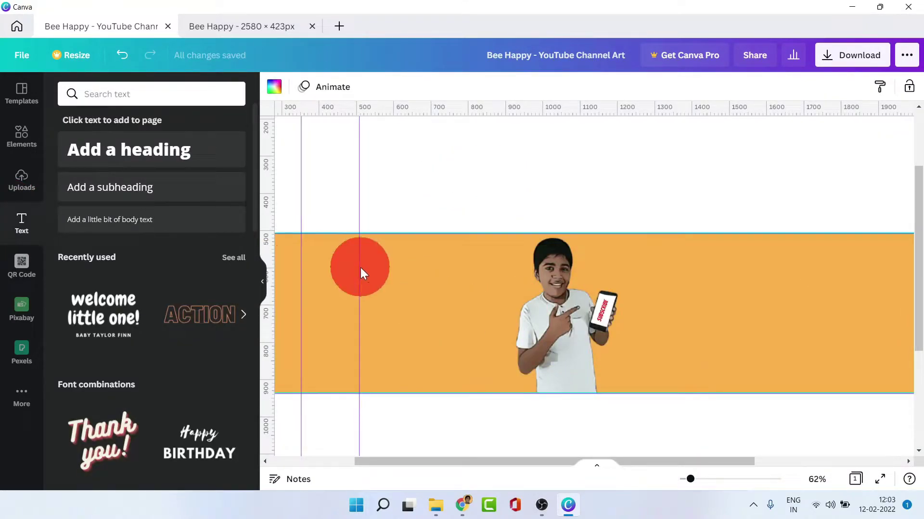
{"action": "left_click", "coordinate": [268, 284]}
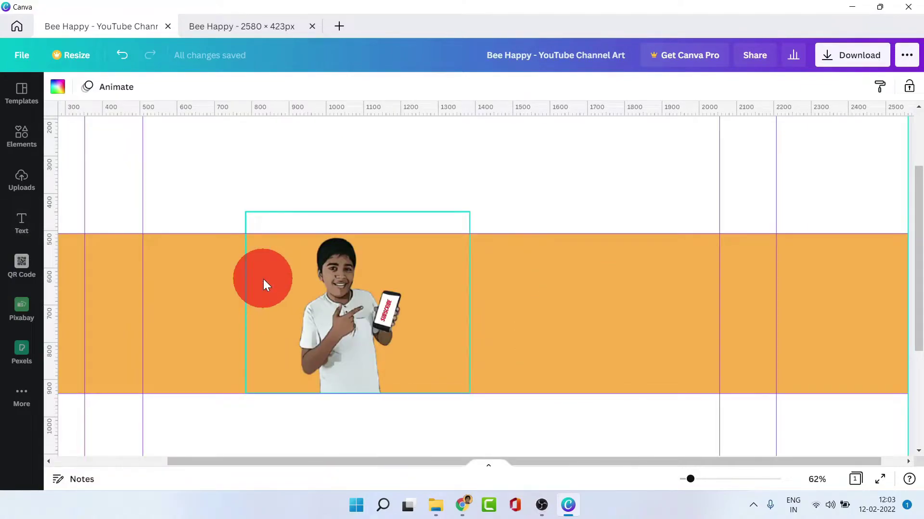
Step: Upload the round yellow Bee Happy logo image to the media library
{"action": "left_click", "coordinate": [22, 183]}
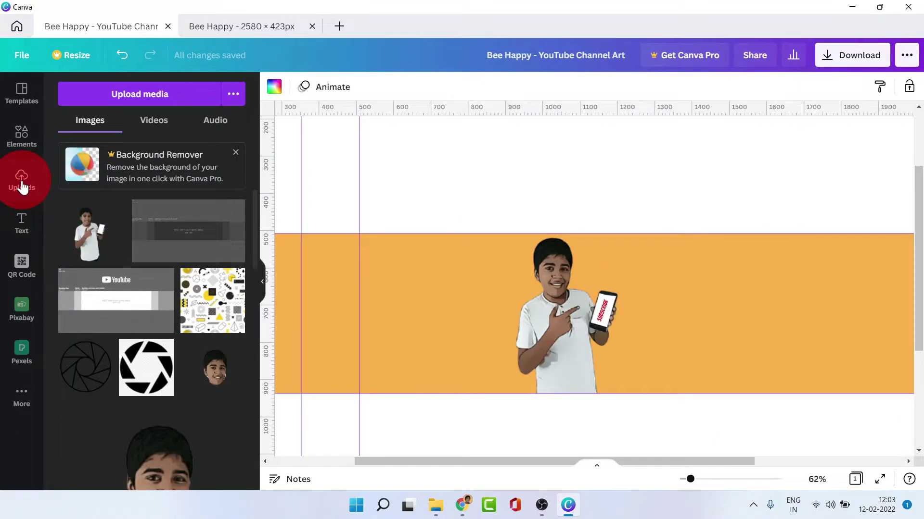
{"action": "left_click", "coordinate": [133, 95]}
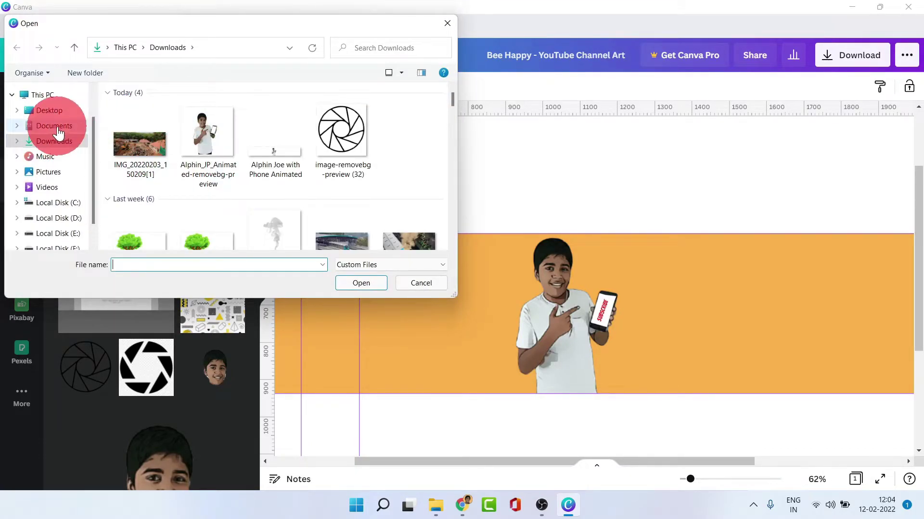
{"action": "scroll", "coordinate": [58, 130], "scroll_direction": "down", "scroll_amount": 1}
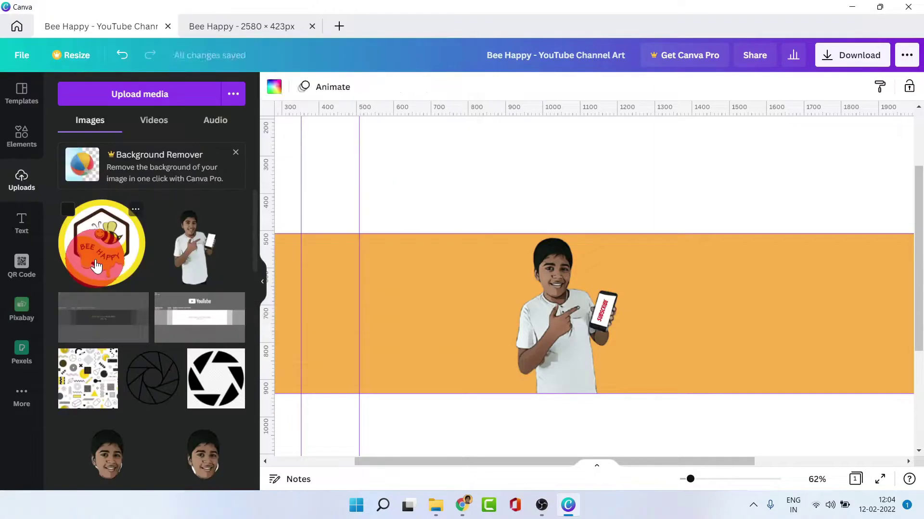
Step: Add the uploaded round Bee Happy logo to the banner and shrink it to fit inside the orange band, clear of the portrait
{"action": "left_click", "coordinate": [94, 260]}
{"action": "left_click", "coordinate": [264, 291]}
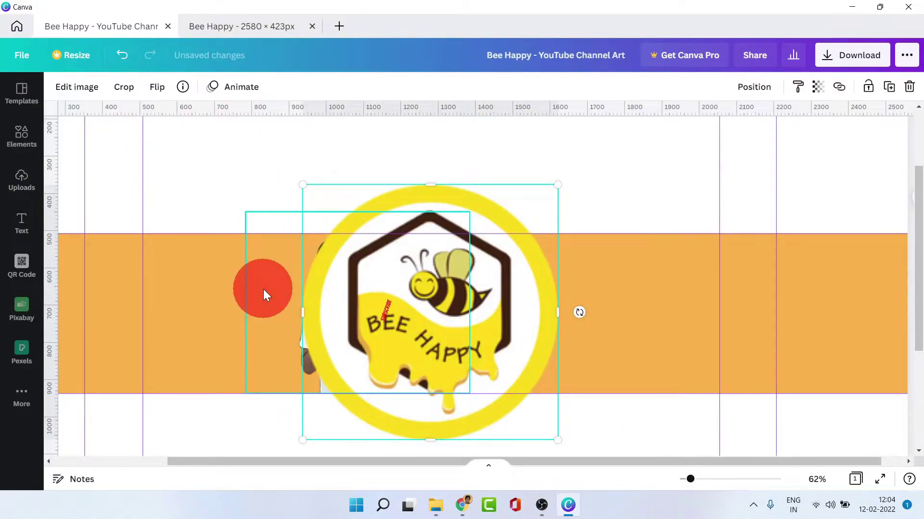
{"action": "left_click_drag", "start_coordinate": [404, 281], "coordinate": [573, 220]}
{"action": "left_click_drag", "start_coordinate": [506, 141], "coordinate": [542, 293]}
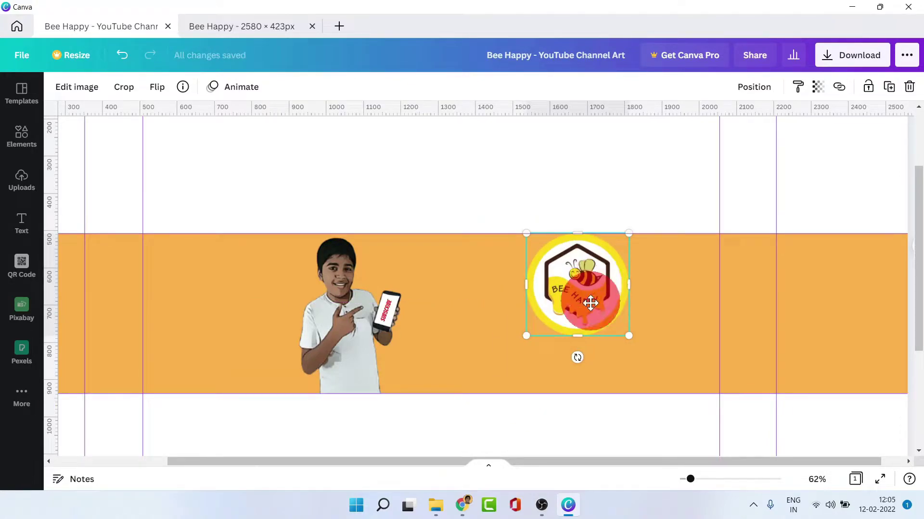
Step: Align the Bee Happy logo vertically to the middle of the page while keeping its horizontal place beside the portrait
{"action": "left_click_drag", "start_coordinate": [591, 303], "coordinate": [618, 216]}
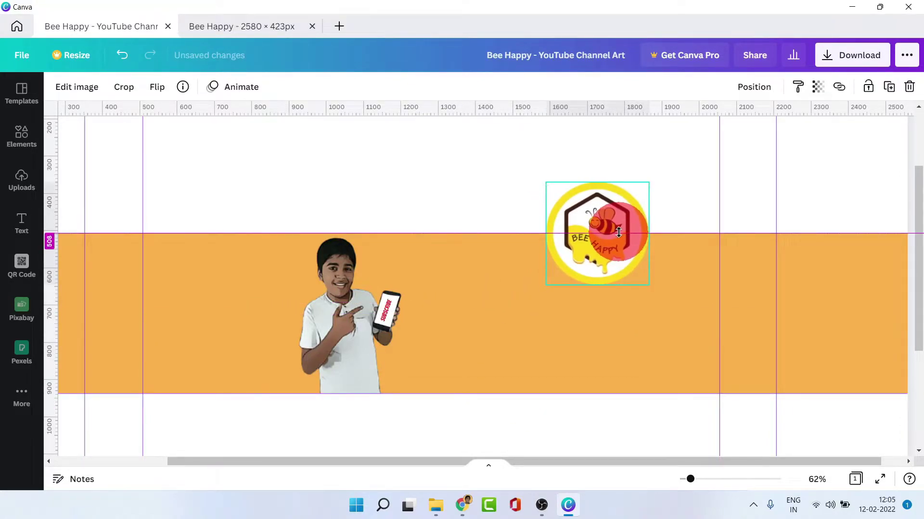
{"action": "left_click_drag", "start_coordinate": [716, 114], "coordinate": [717, 113]}
{"action": "left_click", "coordinate": [753, 86]}
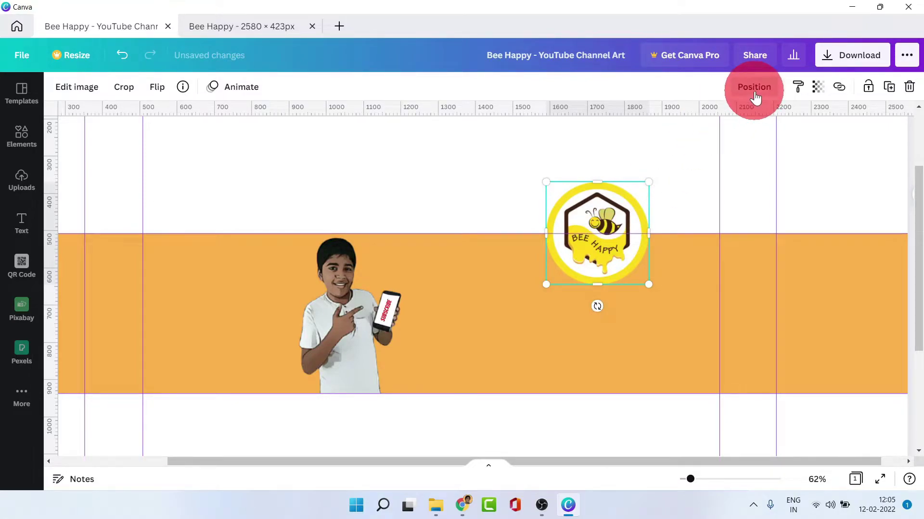
{"action": "left_click", "coordinate": [613, 198]}
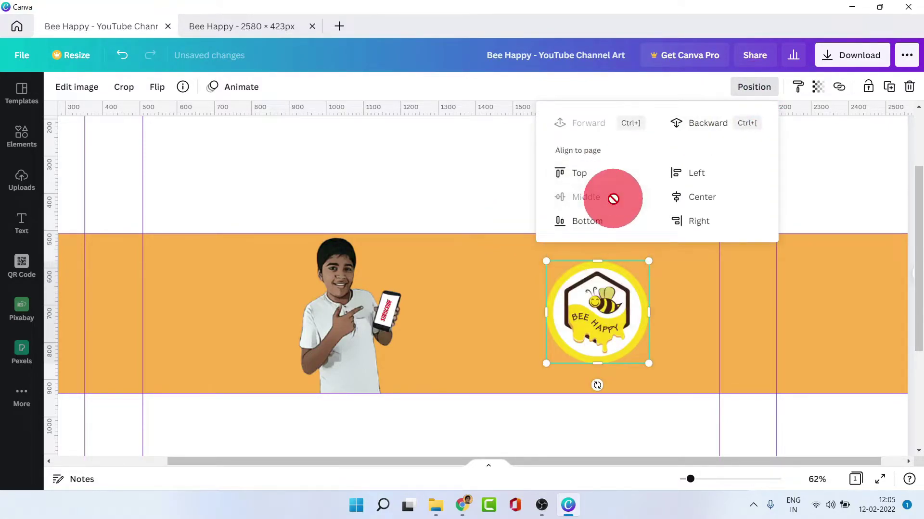
{"action": "left_click", "coordinate": [715, 201]}
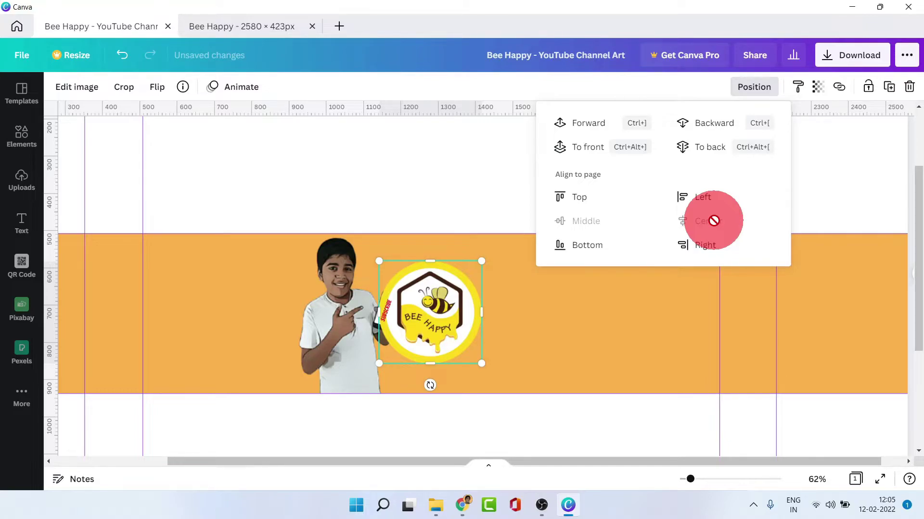
{"action": "key", "text": "ctrl+z"}
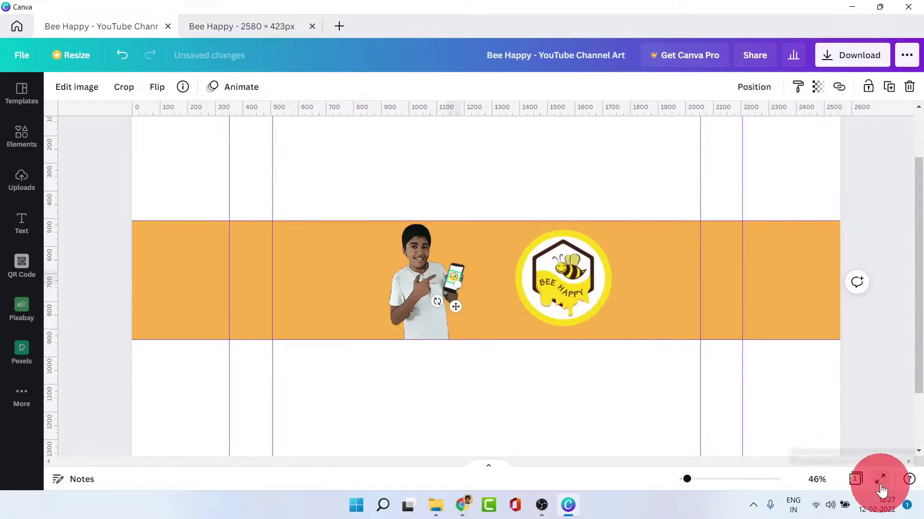
Step: Upload the green Bee.Inn logo image to the media library
{"action": "left_click", "coordinate": [880, 479]}
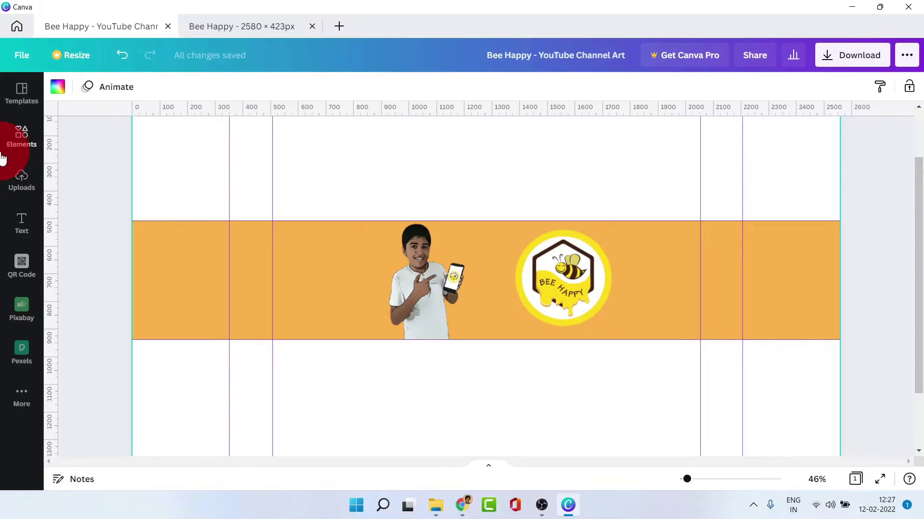
{"action": "left_click", "coordinate": [21, 180]}
{"action": "left_click", "coordinate": [125, 98]}
{"action": "left_click", "coordinate": [360, 108]}
{"action": "left_click", "coordinate": [358, 280]}
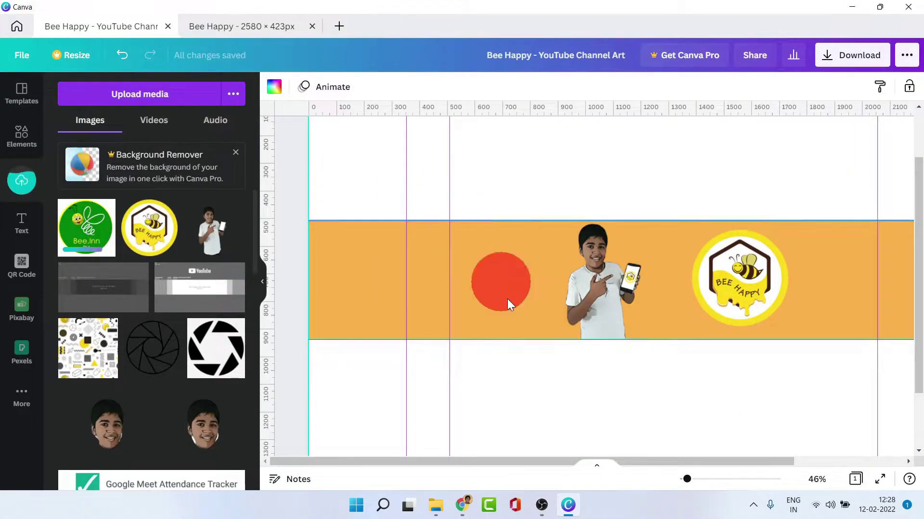
Step: Switch to remove.bg in the browser, upload the green Bee.Inn logo and save it without its white background
{"action": "left_click", "coordinate": [462, 505]}
{"action": "left_click", "coordinate": [443, 99]}
{"action": "left_click", "coordinate": [337, 102]}
{"action": "left_click", "coordinate": [538, 354]}
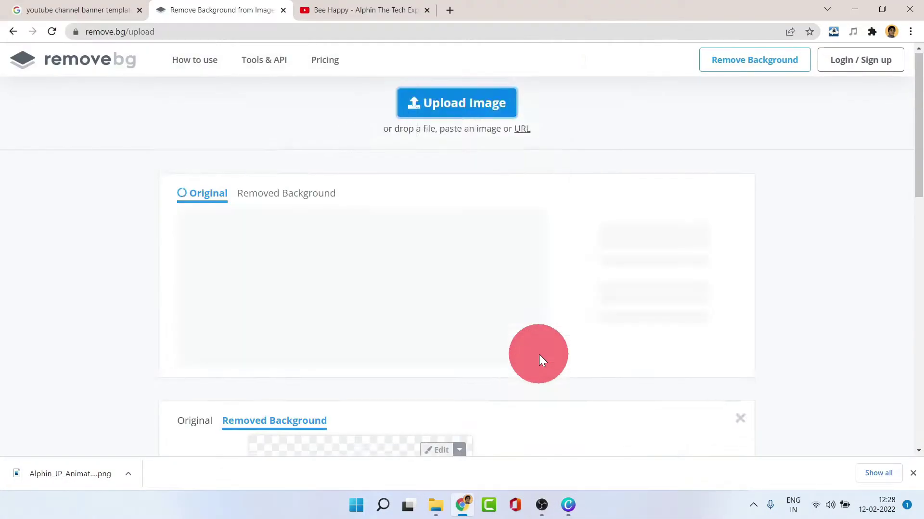
{"action": "left_click", "coordinate": [656, 144]}
Step: Return to Canva, add the background-free Bee.Inn logo, shrink it and place it beside the Bee Happy logo
{"action": "left_click", "coordinate": [568, 505]}
{"action": "left_click", "coordinate": [82, 89]}
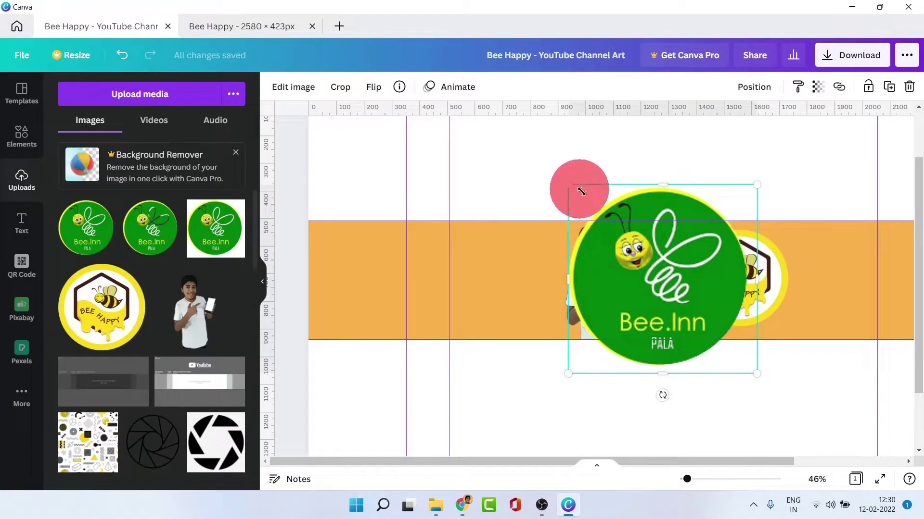
{"action": "left_click_drag", "start_coordinate": [581, 191], "coordinate": [625, 235]}
{"action": "left_click_drag", "start_coordinate": [602, 371], "coordinate": [651, 334]}
{"action": "left_click", "coordinate": [691, 308]}
{"action": "left_click_drag", "start_coordinate": [690, 308], "coordinate": [818, 288]}
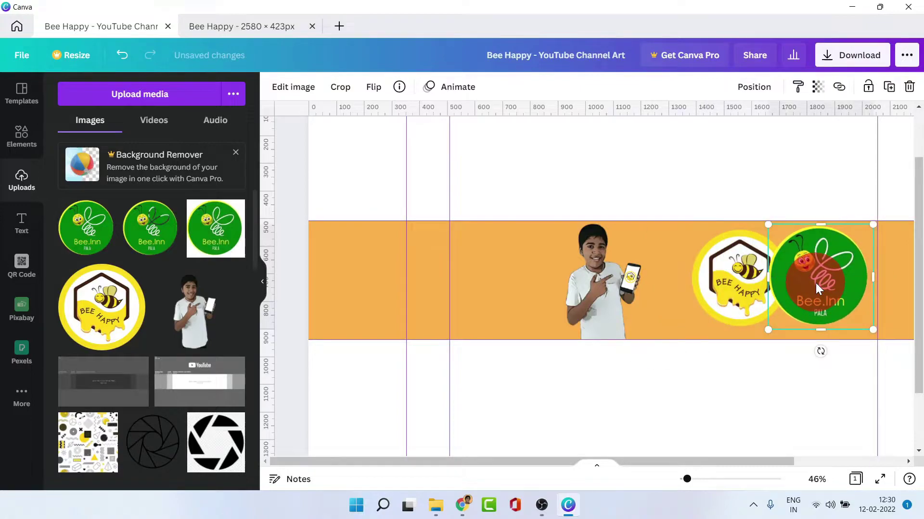
Step: Size the round Bee.Inn logo to fit the orange band and shift the Bee Happy logo so both sit side by side
{"action": "left_click_drag", "start_coordinate": [345, 139], "coordinate": [728, 264]}
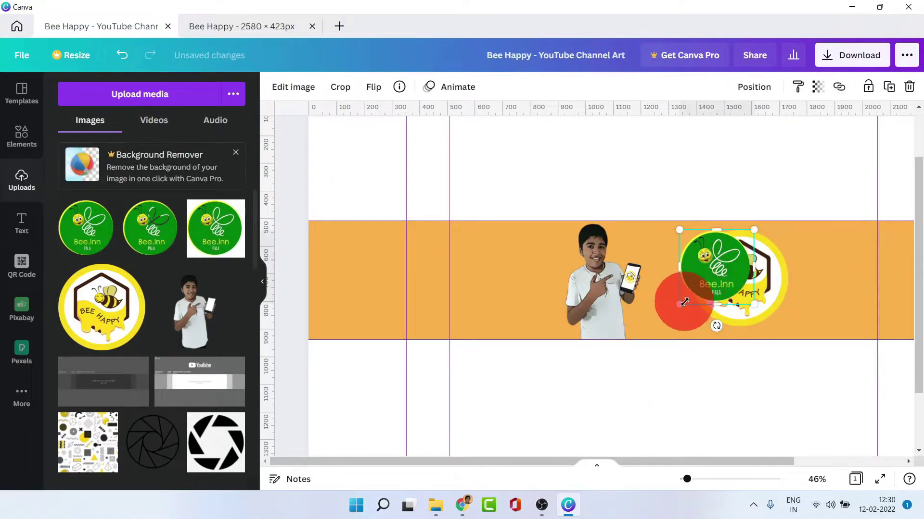
{"action": "left_click_drag", "start_coordinate": [682, 304], "coordinate": [652, 340]}
{"action": "left_click_drag", "start_coordinate": [685, 294], "coordinate": [805, 292]}
{"action": "left_click_drag", "start_coordinate": [743, 287], "coordinate": [720, 288]}
Step: Review the whole banner at Fit and 50% zoom, checking how the two logos sit within the safe-area guides
{"action": "left_click", "coordinate": [263, 282]}
{"action": "left_click", "coordinate": [810, 479]}
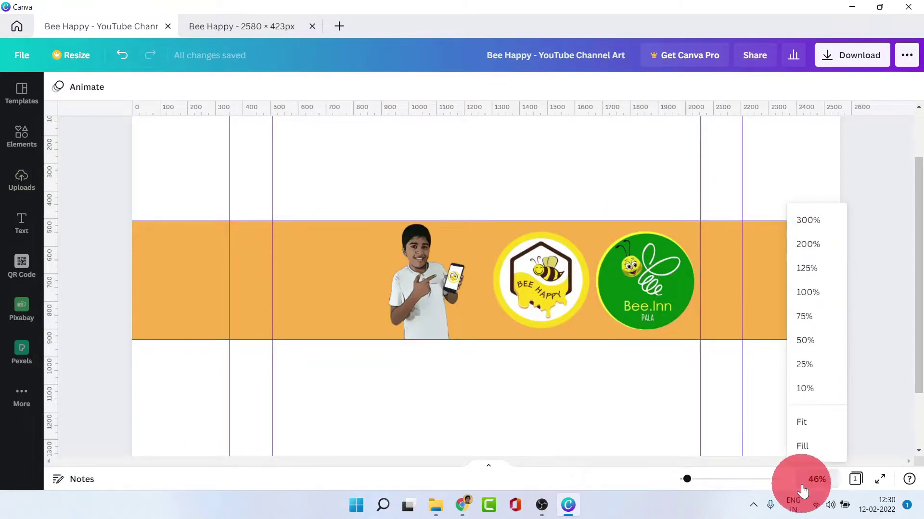
{"action": "left_click", "coordinate": [822, 425]}
{"action": "left_click", "coordinate": [816, 479]}
{"action": "left_click", "coordinate": [811, 344]}
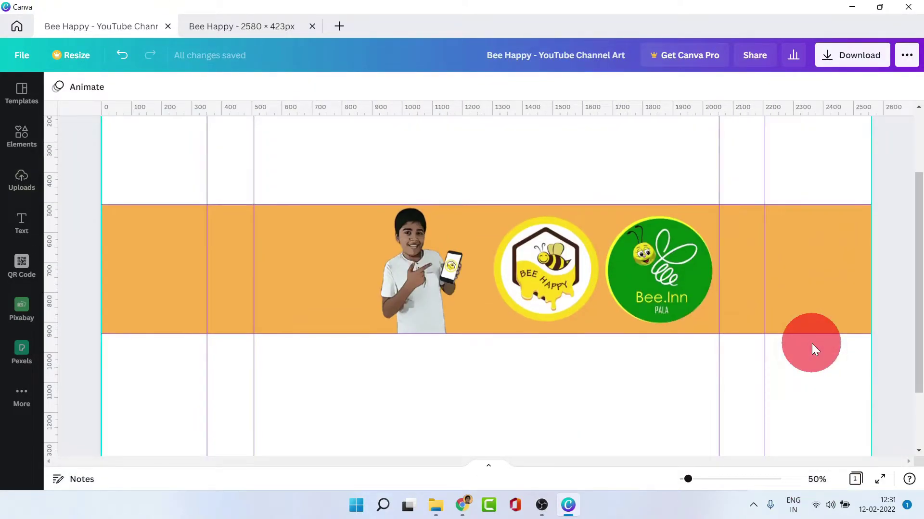
{"action": "left_click", "coordinate": [796, 337]}
{"action": "left_click", "coordinate": [855, 324]}
{"action": "left_click", "coordinate": [887, 304]}
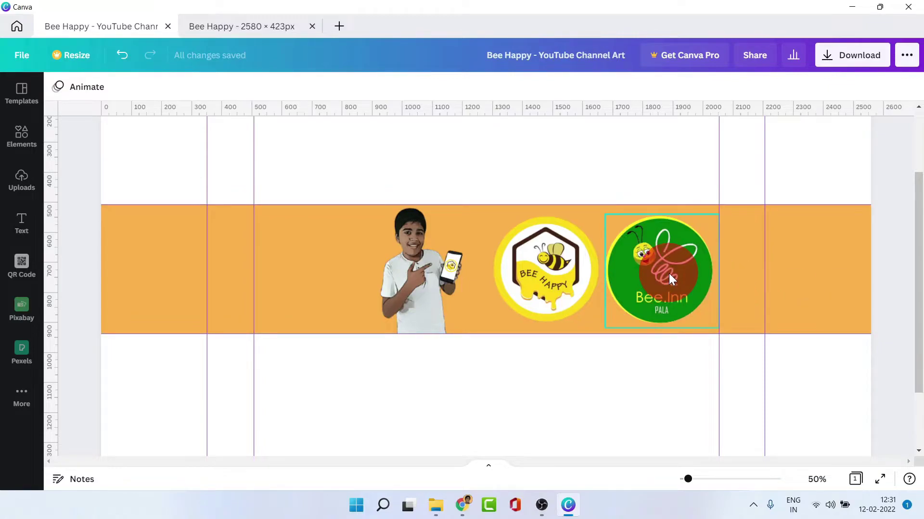
Step: Search the design elements for "background" and browse the results
{"action": "left_click", "coordinate": [122, 245]}
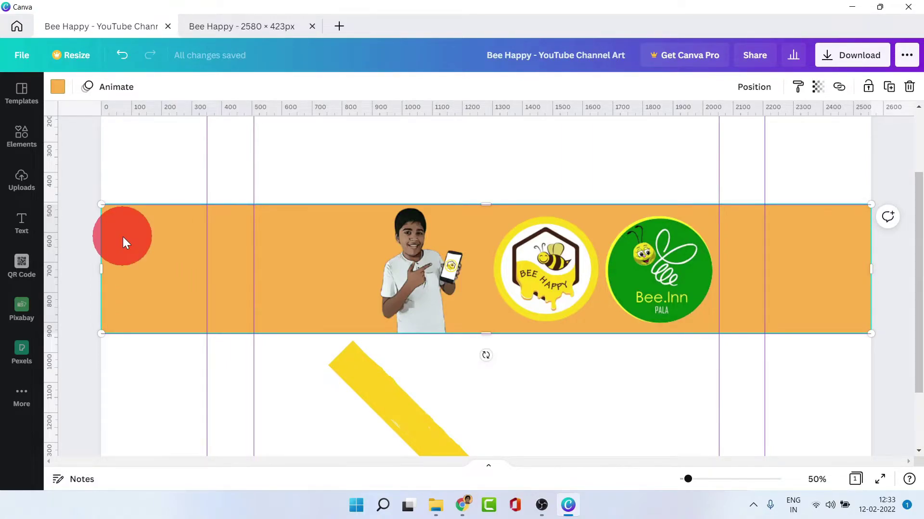
{"action": "left_click", "coordinate": [20, 138]}
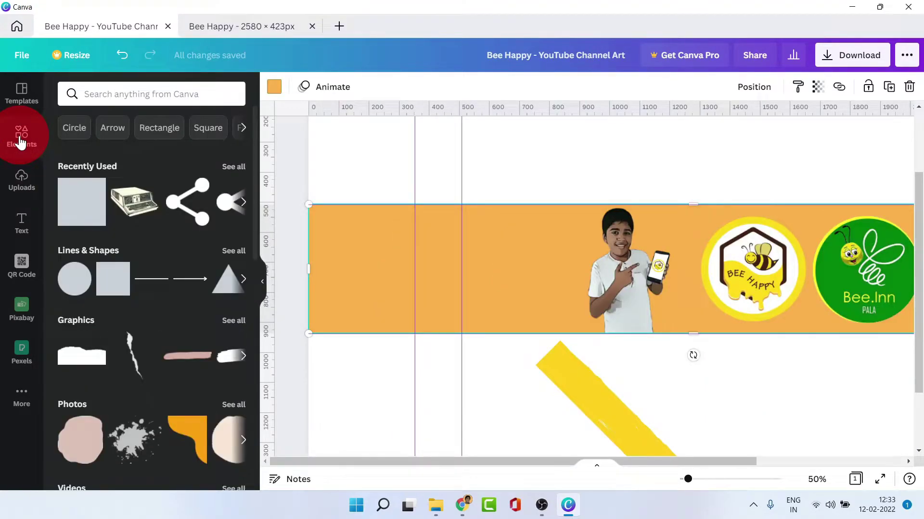
{"action": "left_click", "coordinate": [102, 98]}
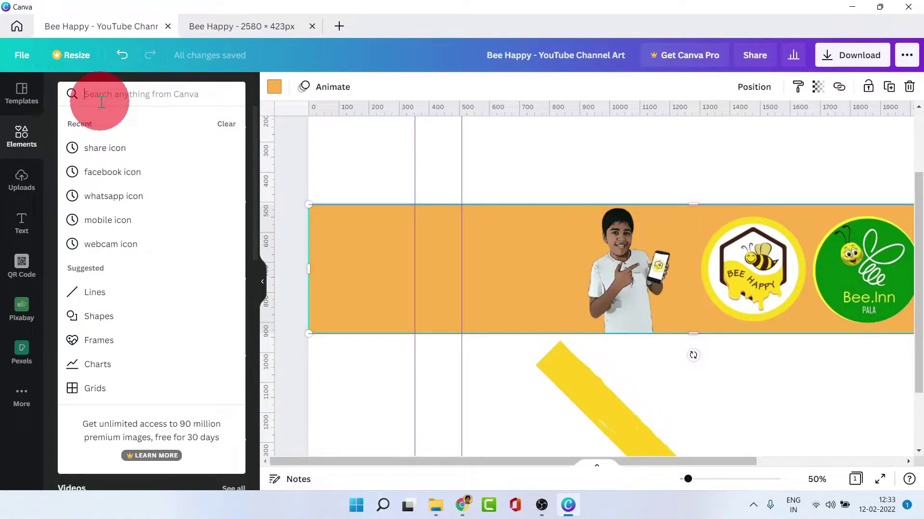
{"action": "type", "text": "back"}
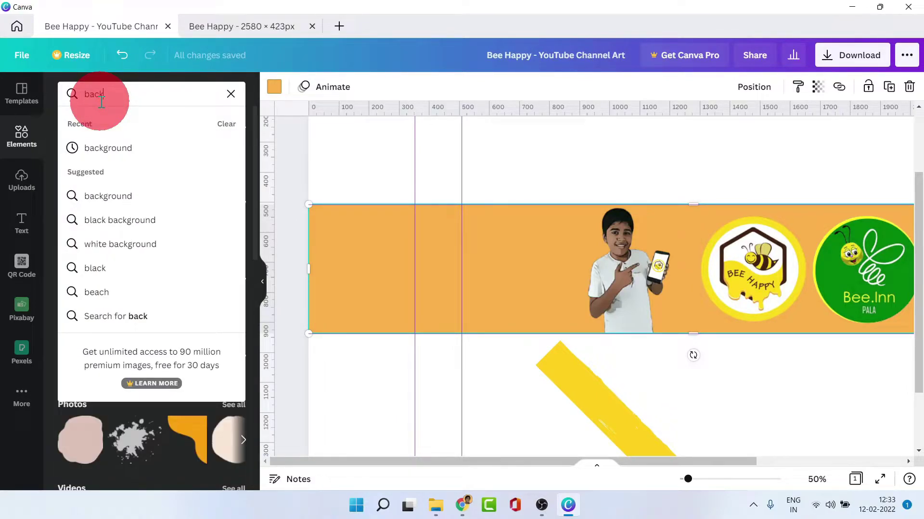
{"action": "type", "text": "ground"}
{"action": "key", "text": "Return"}
{"action": "scroll", "coordinate": [138, 346], "scroll_direction": "down", "scroll_amount": 4}
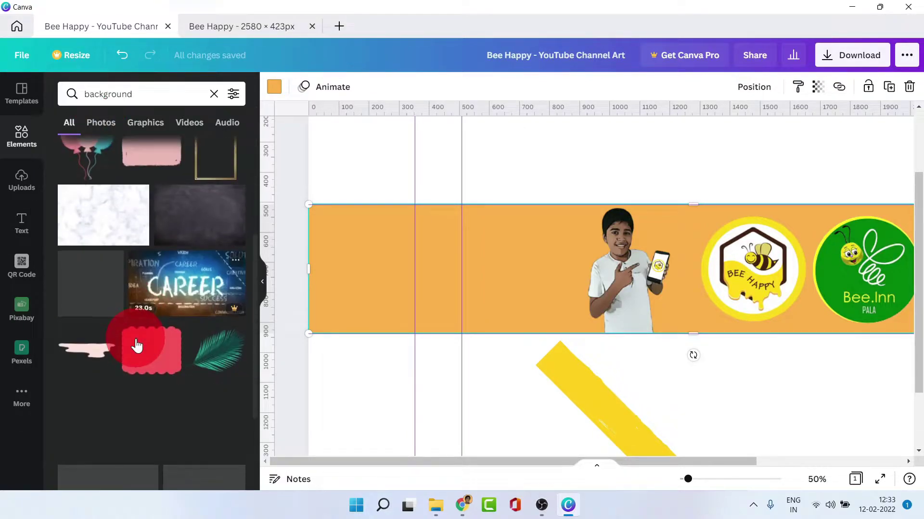
Step: Look through the additional Canva apps and the Pixabay and Pexels libraries for a source of free background images
{"action": "left_click", "coordinate": [22, 395]}
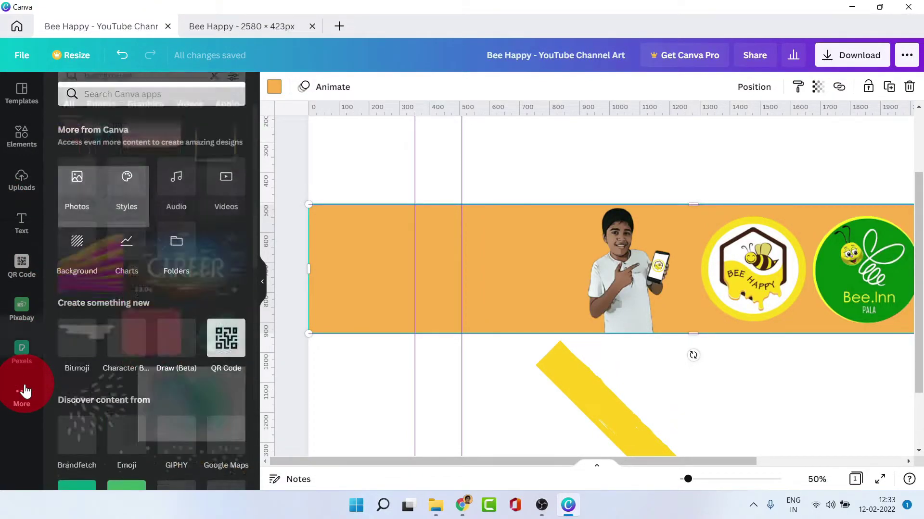
{"action": "scroll", "coordinate": [105, 328], "scroll_direction": "down", "scroll_amount": 3}
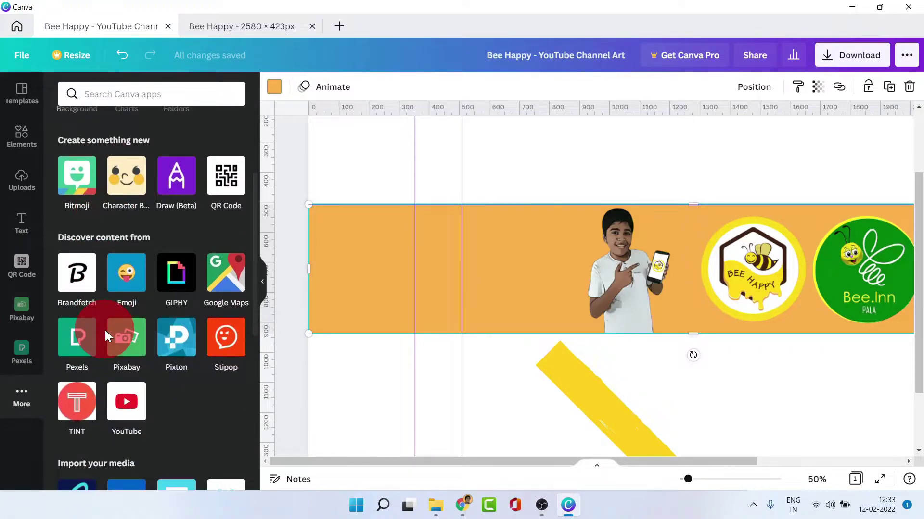
{"action": "scroll", "coordinate": [105, 330], "scroll_direction": "down", "scroll_amount": 5}
{"action": "scroll", "coordinate": [105, 329], "scroll_direction": "up", "scroll_amount": 2}
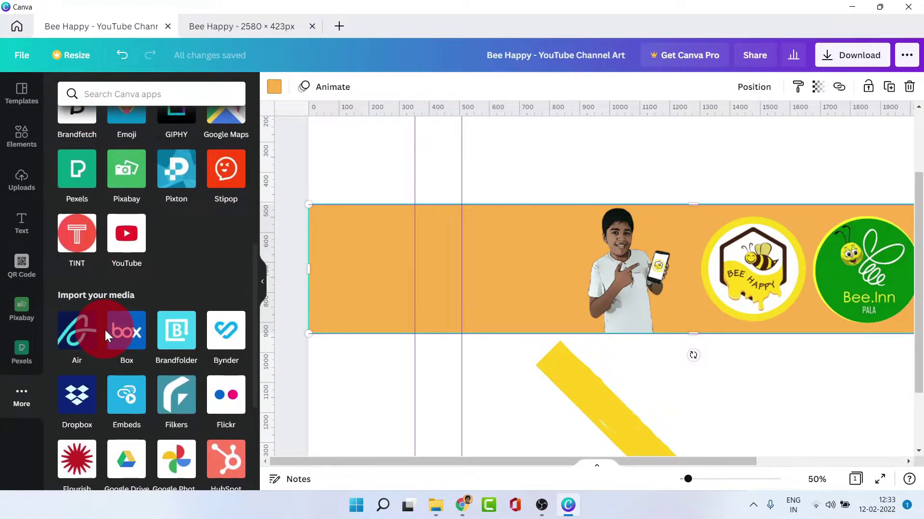
{"action": "left_click", "coordinate": [22, 310]}
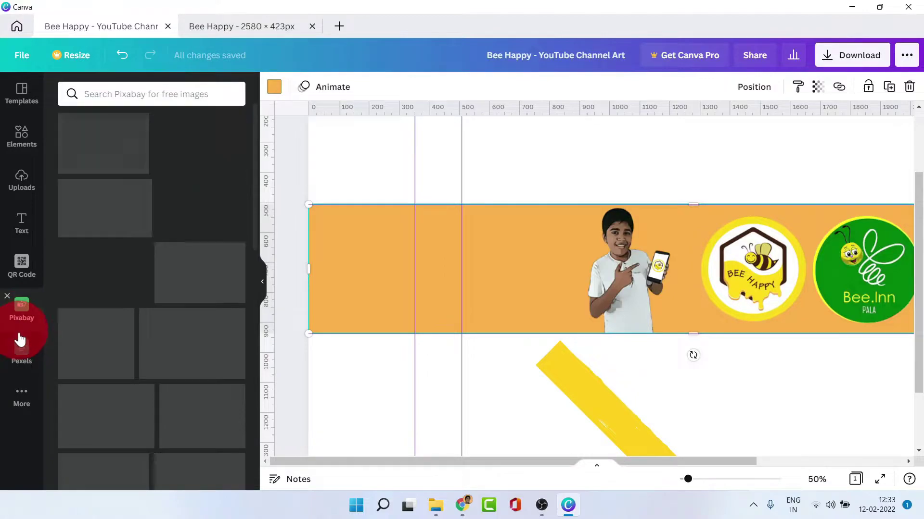
{"action": "left_click", "coordinate": [20, 339]}
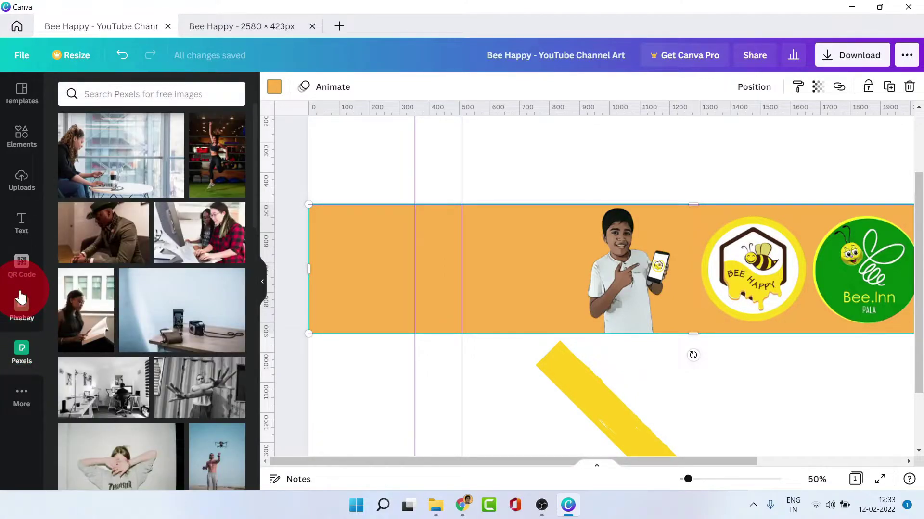
Step: Search Pixabay for "backgrounds"
{"action": "left_click", "coordinate": [21, 296]}
{"action": "left_click", "coordinate": [178, 98]}
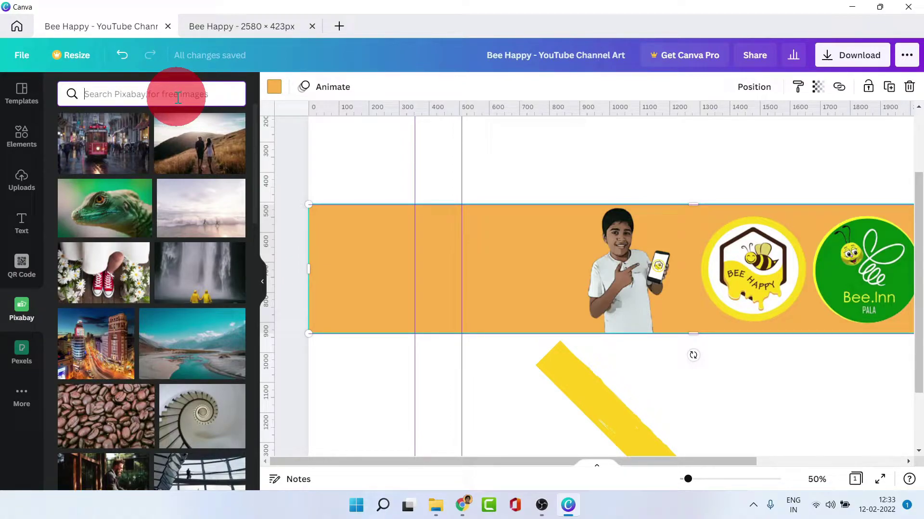
{"action": "type", "text": "backgrounds"}
{"action": "key", "text": "Return"}
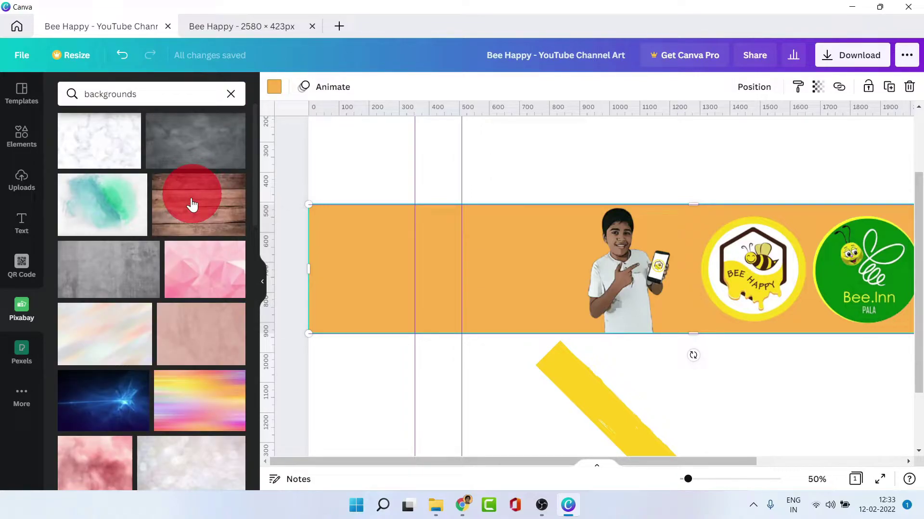
Step: Add the multicoloured green, red and orange textured background from the Pixabay results and move it towards the page's left side
{"action": "scroll", "coordinate": [192, 204], "scroll_direction": "down", "scroll_amount": 10}
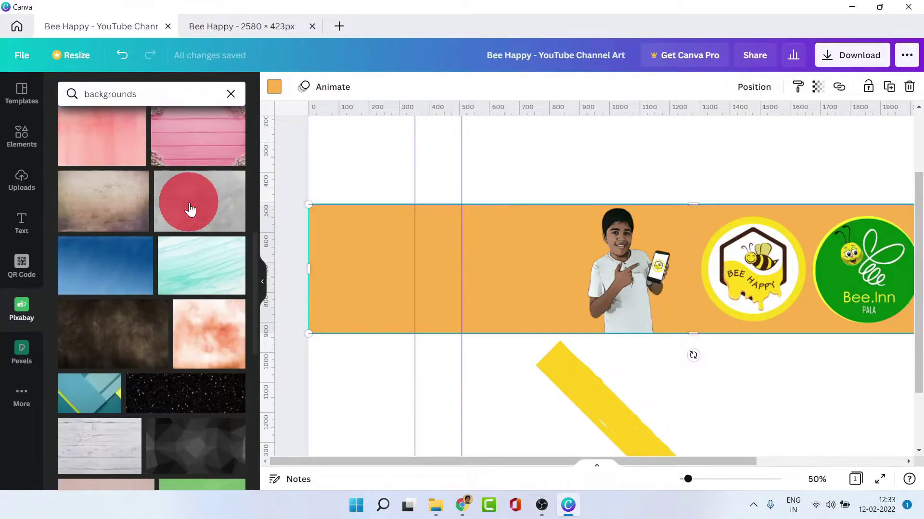
{"action": "mouse_move", "coordinate": [141, 255]}
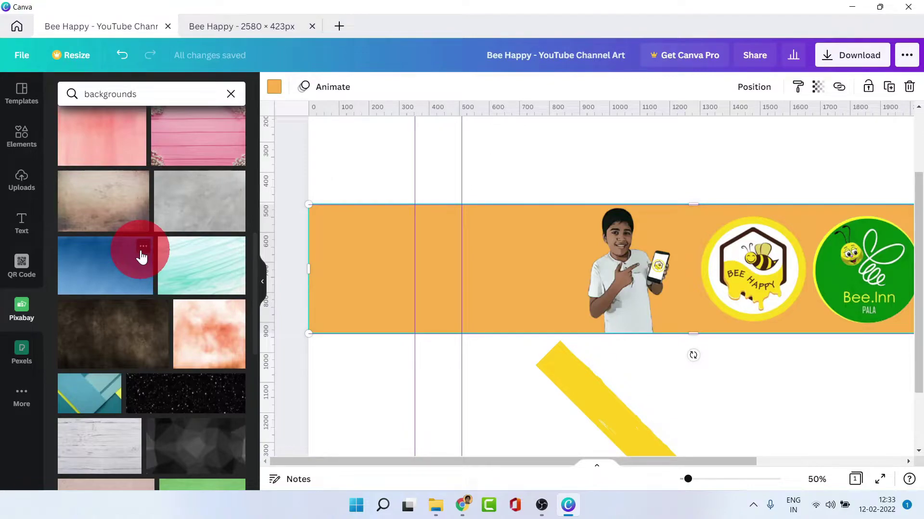
{"action": "scroll", "coordinate": [141, 255], "scroll_direction": "down", "scroll_amount": 8}
{"action": "scroll", "coordinate": [141, 254], "scroll_direction": "down", "scroll_amount": 2}
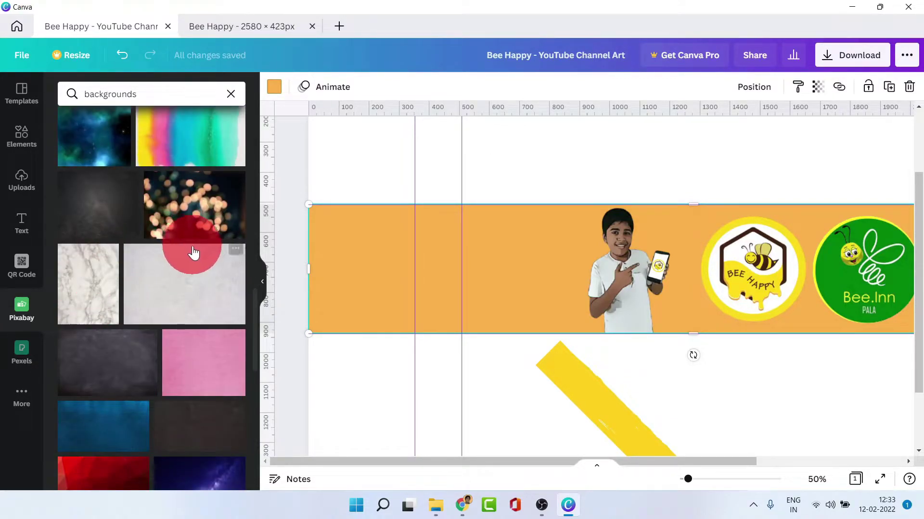
{"action": "mouse_move", "coordinate": [163, 297]}
{"action": "scroll", "coordinate": [162, 297], "scroll_direction": "down", "scroll_amount": 6}
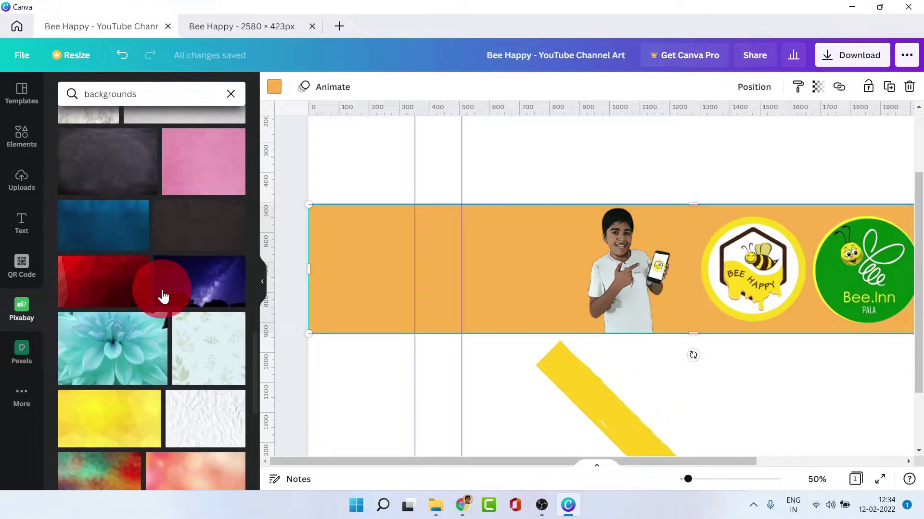
{"action": "scroll", "coordinate": [161, 294], "scroll_direction": "up", "scroll_amount": 2}
{"action": "scroll", "coordinate": [162, 294], "scroll_direction": "down", "scroll_amount": 4}
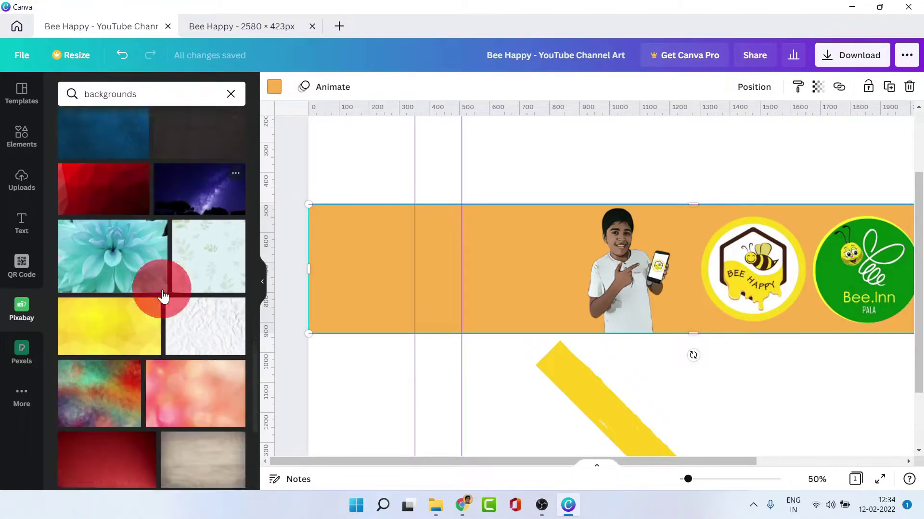
{"action": "left_click", "coordinate": [103, 316]}
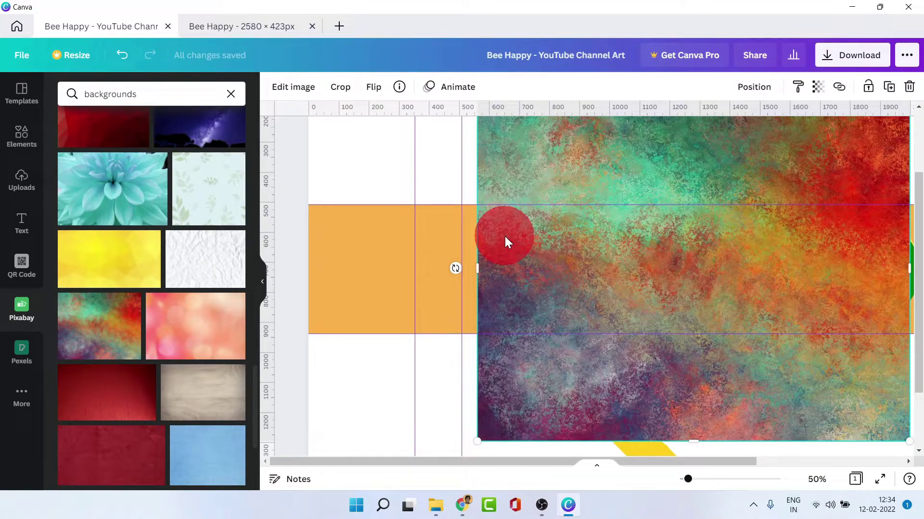
{"action": "left_click_drag", "start_coordinate": [504, 236], "coordinate": [355, 277]}
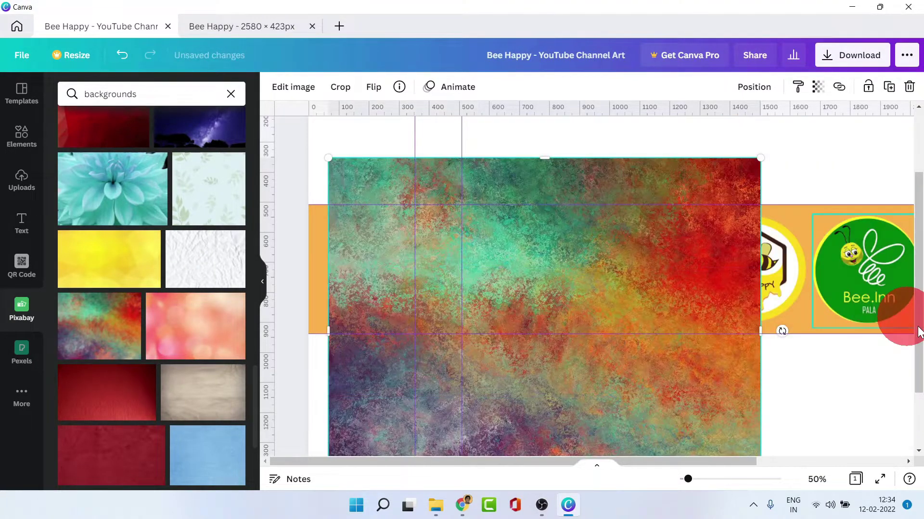
Step: Enlarge the multicoloured texture to 2,560 × 2,051 from the page's upper-left corner to cover the page, and place it behind all other elements
{"action": "left_click", "coordinate": [256, 276]}
{"action": "left_click", "coordinate": [256, 275]}
{"action": "left_click", "coordinate": [261, 280]}
{"action": "left_click", "coordinate": [833, 481]}
{"action": "left_click", "coordinate": [807, 419]}
{"action": "left_click", "coordinate": [370, 339]}
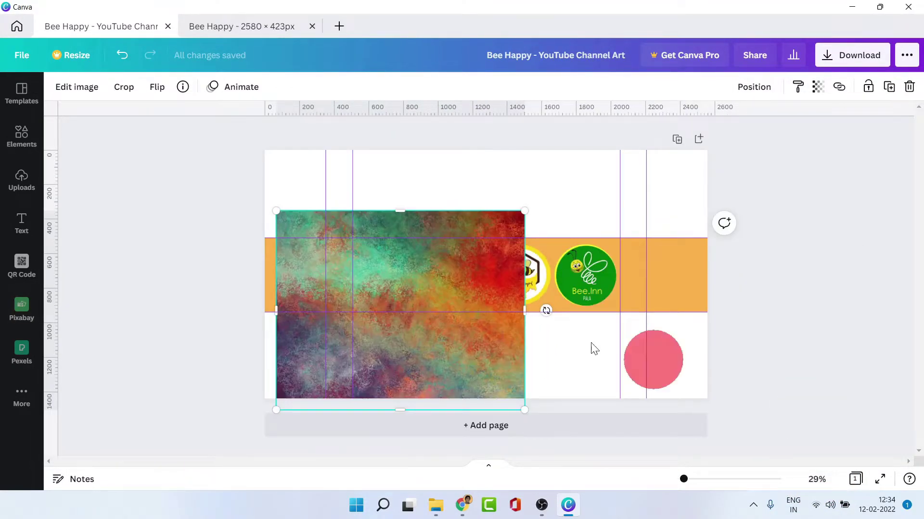
{"action": "left_click", "coordinate": [199, 286]}
{"action": "left_click_drag", "start_coordinate": [400, 340], "coordinate": [389, 280]}
{"action": "left_click_drag", "start_coordinate": [520, 354], "coordinate": [715, 495]}
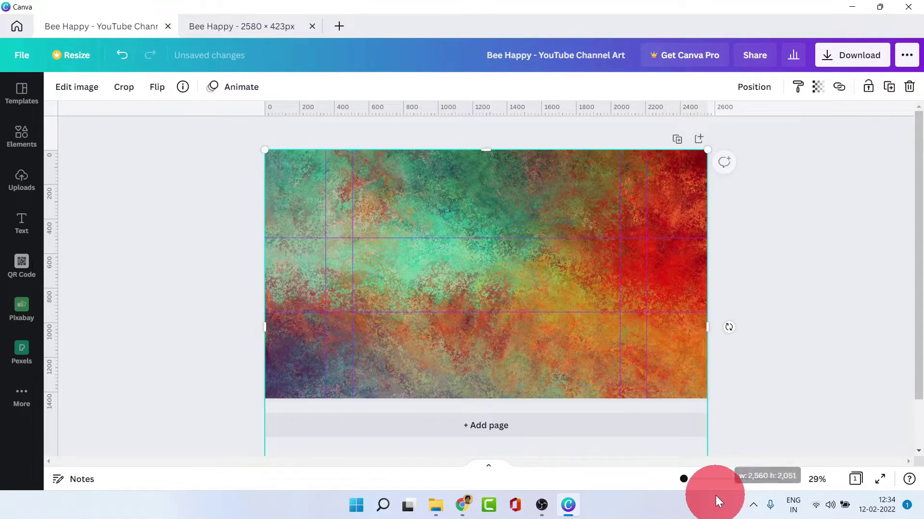
{"action": "left_click", "coordinate": [771, 347]}
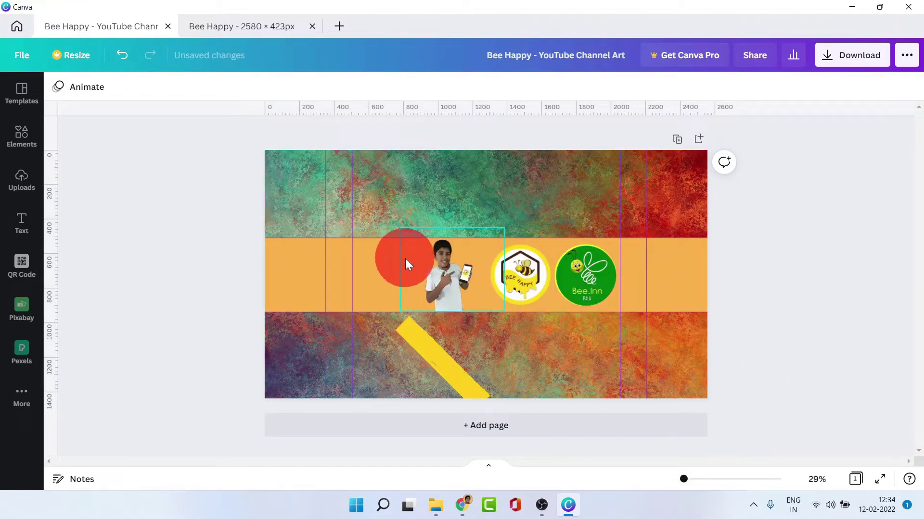
Step: Delete the orange band and preview the banner with only the multicoloured texture behind the portrait and logos
{"action": "left_click", "coordinate": [388, 259]}
{"action": "key", "text": "Delete"}
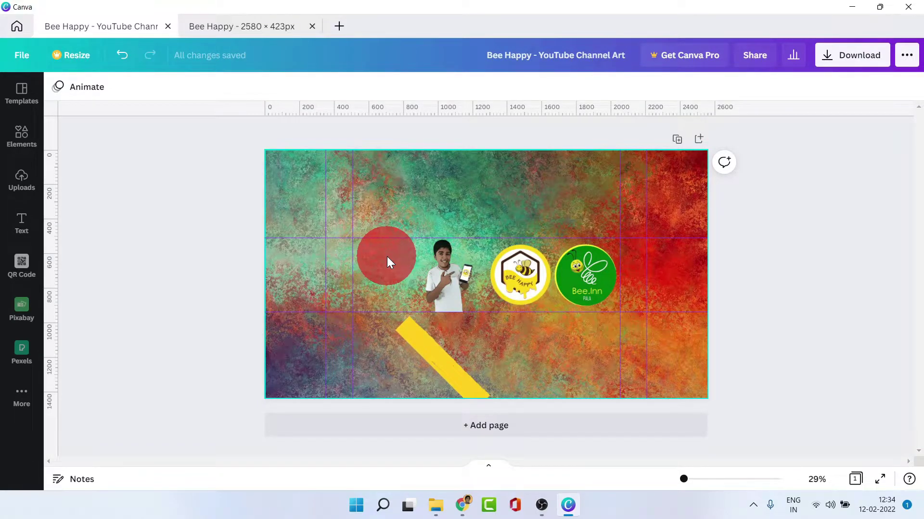
{"action": "key", "text": "ctrl+alt+p"}
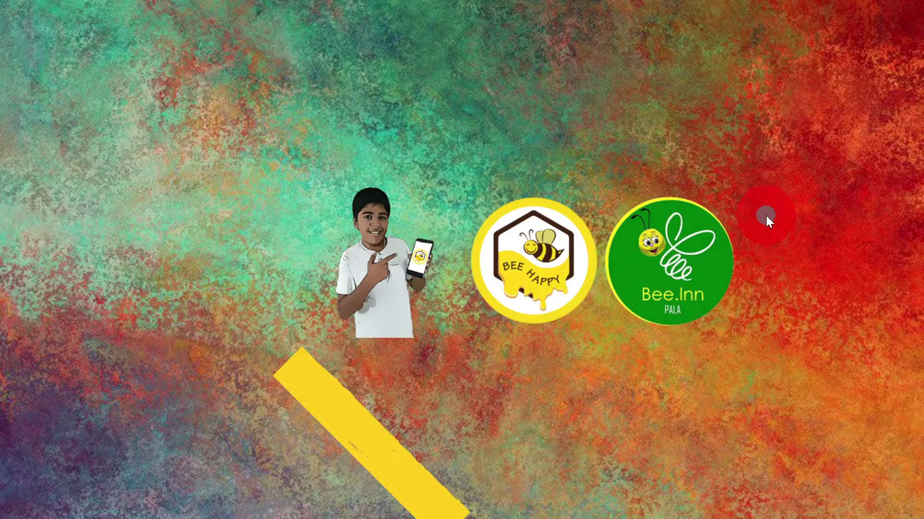
{"action": "key", "text": "Escape"}
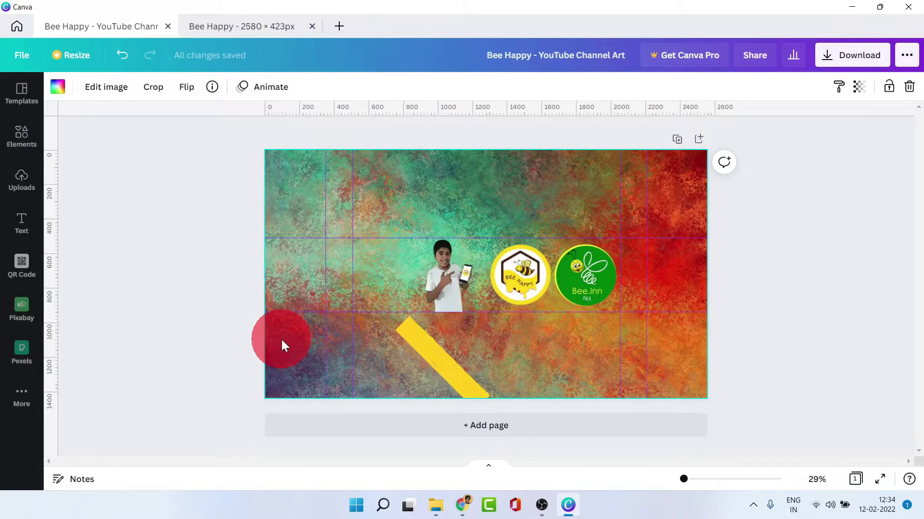
Step: Delete the multicoloured texture background from the page
{"action": "key", "text": "Delete"}
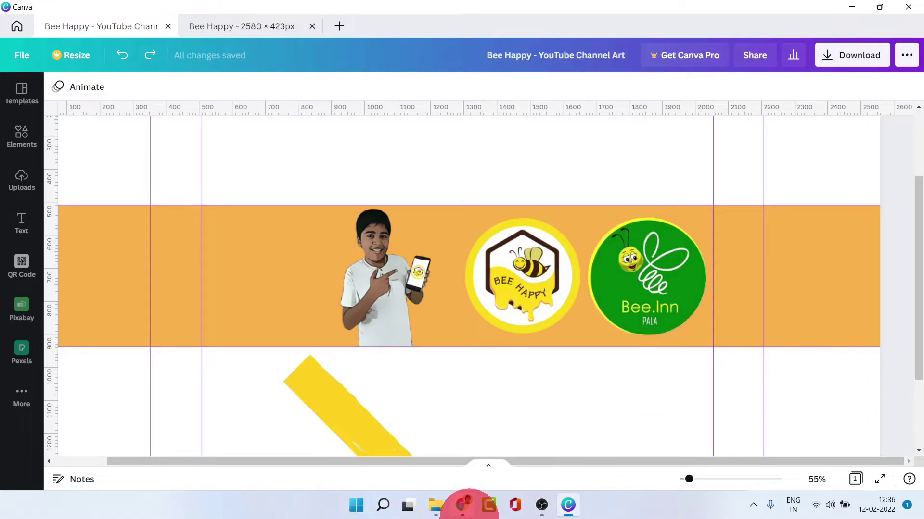
Step: Switch to the browser to examine where the links sit on the existing YouTube channel banner, and return to Canva
{"action": "left_click", "coordinate": [462, 506]}
{"action": "left_click", "coordinate": [367, 9]}
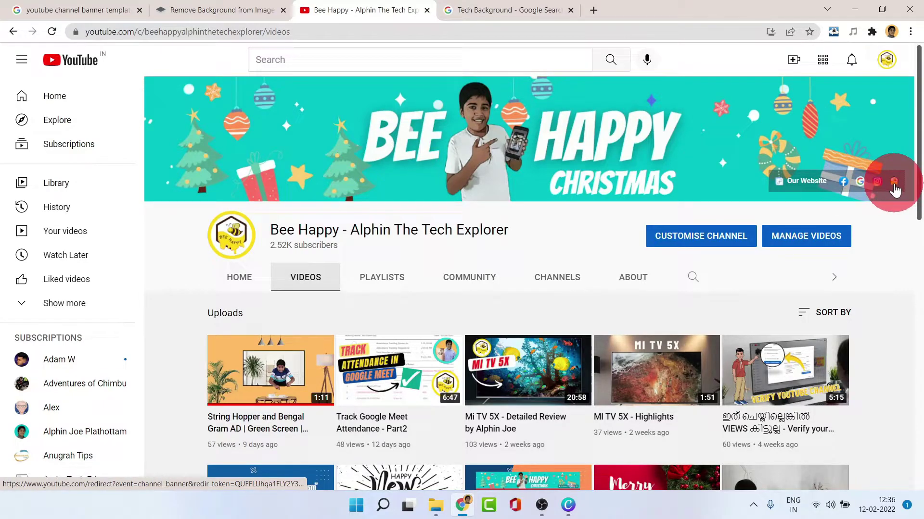
{"action": "left_click", "coordinate": [567, 505]}
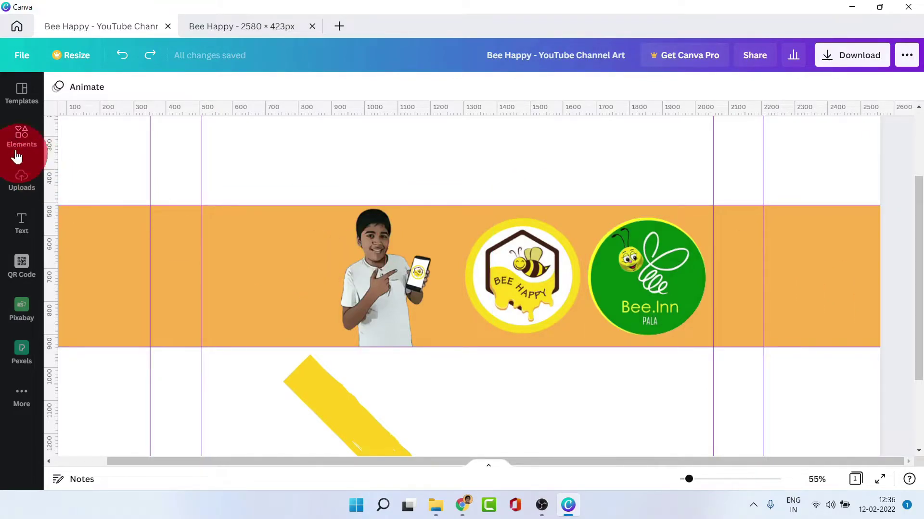
Step: Search the elements for "Arrow" and add the animated white looped arrow to the page
{"action": "left_click", "coordinate": [13, 134]}
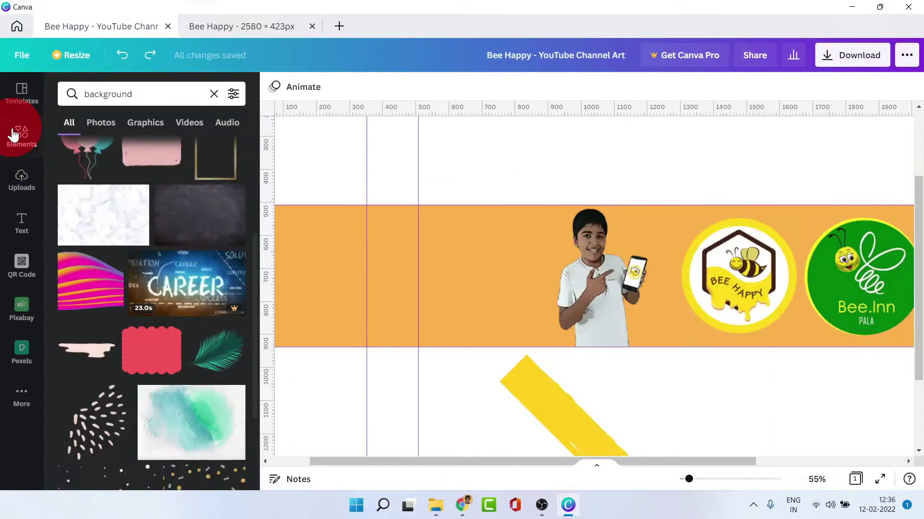
{"action": "left_click", "coordinate": [143, 95]}
{"action": "left_click_drag", "start_coordinate": [142, 95], "coordinate": [61, 100]}
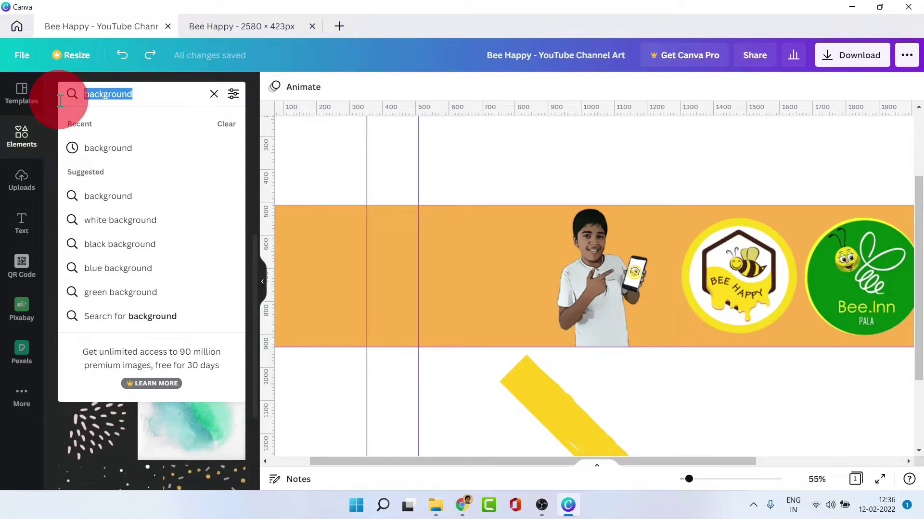
{"action": "type", "text": "Arrow"}
{"action": "key", "text": "Return"}
{"action": "left_click", "coordinate": [148, 285]}
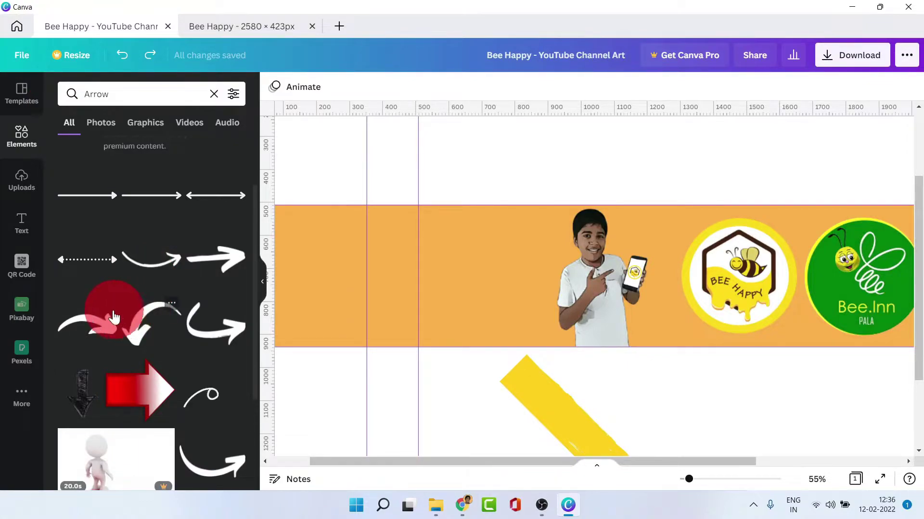
{"action": "scroll", "coordinate": [100, 316], "scroll_direction": "down", "scroll_amount": 1}
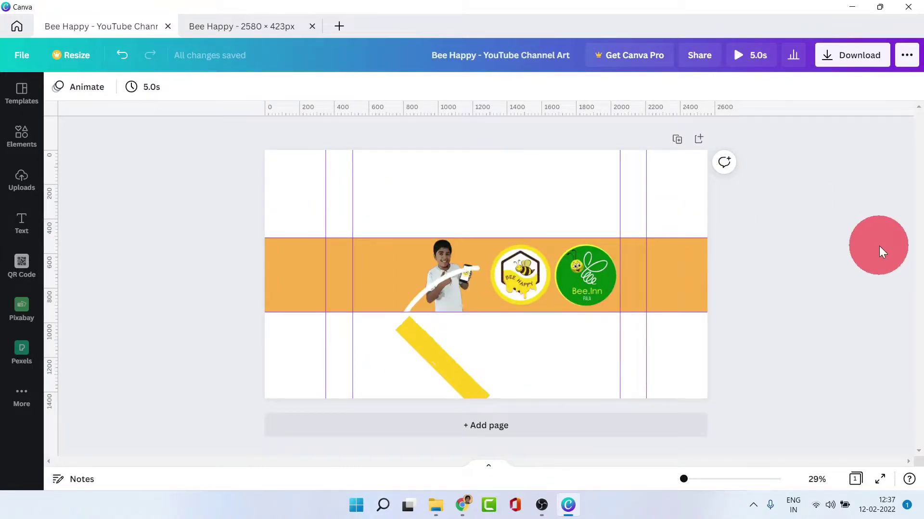
Step: Shrink and rotate the looped arrow at the orange band's right end, flip it horizontally, and preview the animation
{"action": "left_click", "coordinate": [466, 281]}
{"action": "left_click_drag", "start_coordinate": [390, 372], "coordinate": [505, 231]}
{"action": "left_click_drag", "start_coordinate": [530, 202], "coordinate": [645, 265]}
{"action": "left_click_drag", "start_coordinate": [677, 328], "coordinate": [585, 218]}
{"action": "left_click", "coordinate": [93, 95]}
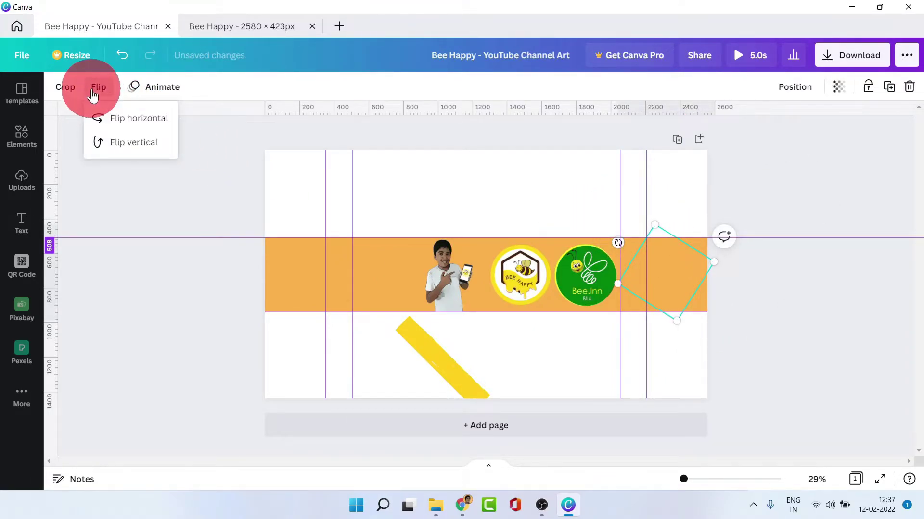
{"action": "left_click", "coordinate": [121, 121]}
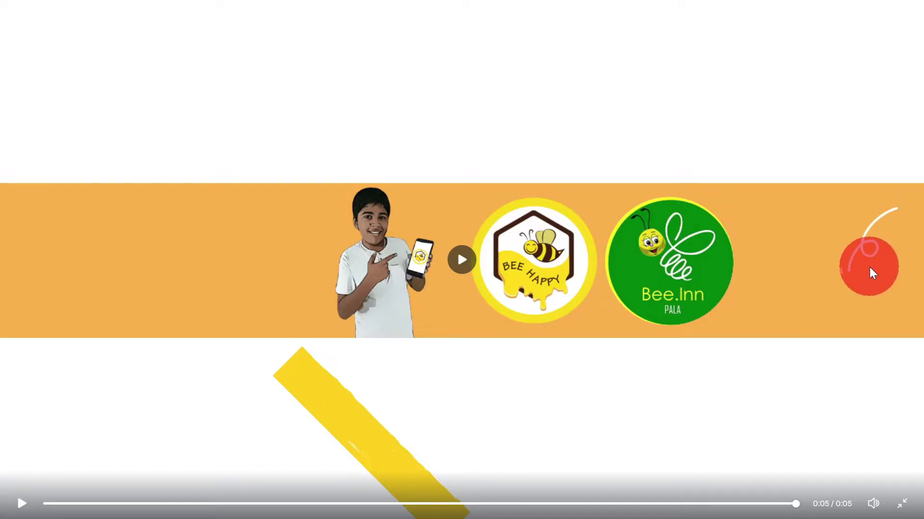
{"action": "left_click", "coordinate": [903, 504]}
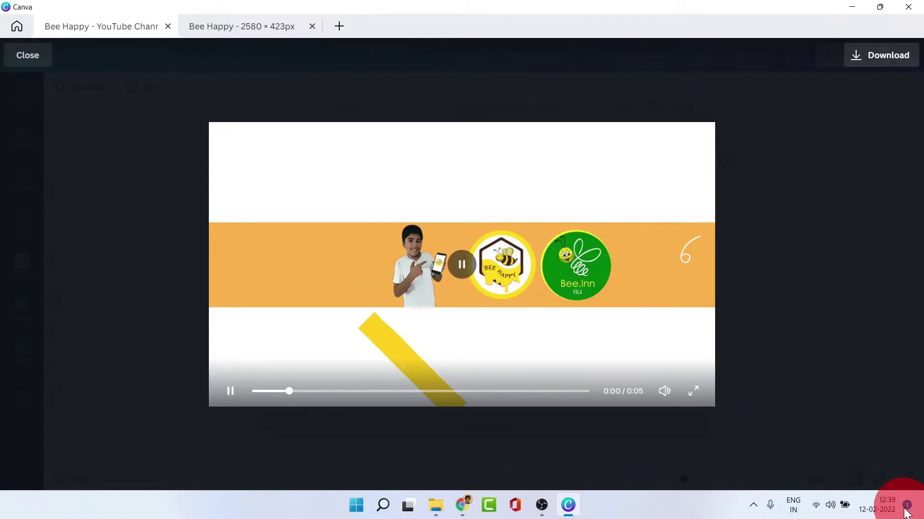
{"action": "left_click", "coordinate": [2, 51]}
Step: Shrink the yellow brush stroke, rotate it to a steep slant, and place it across the orange band beside the Bee.Inn logo
{"action": "left_click_drag", "start_coordinate": [501, 313], "coordinate": [305, 268]}
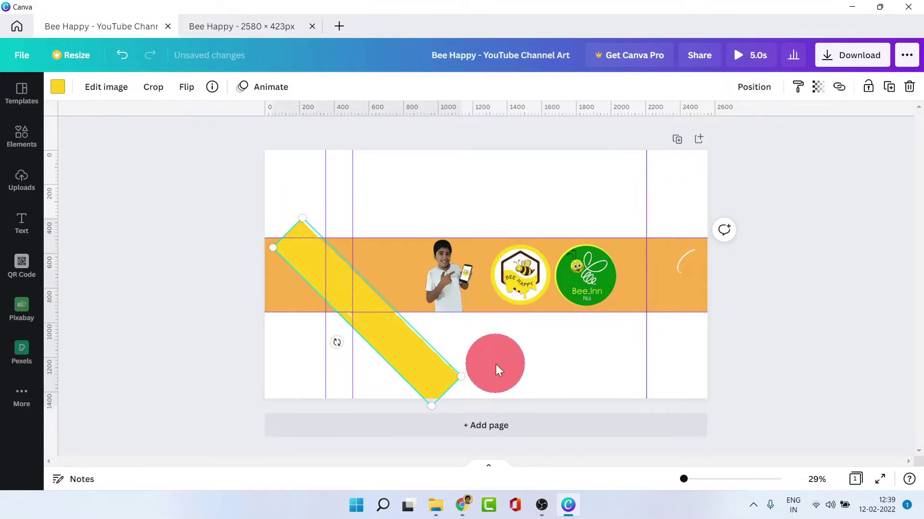
{"action": "left_click_drag", "start_coordinate": [491, 365], "coordinate": [596, 339]}
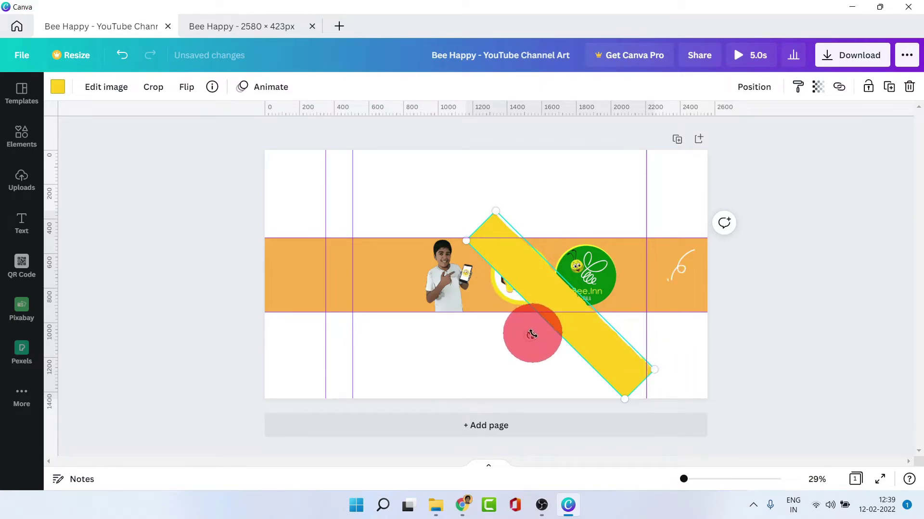
{"action": "left_click_drag", "start_coordinate": [531, 335], "coordinate": [473, 274]}
{"action": "left_click_drag", "start_coordinate": [513, 408], "coordinate": [601, 337]}
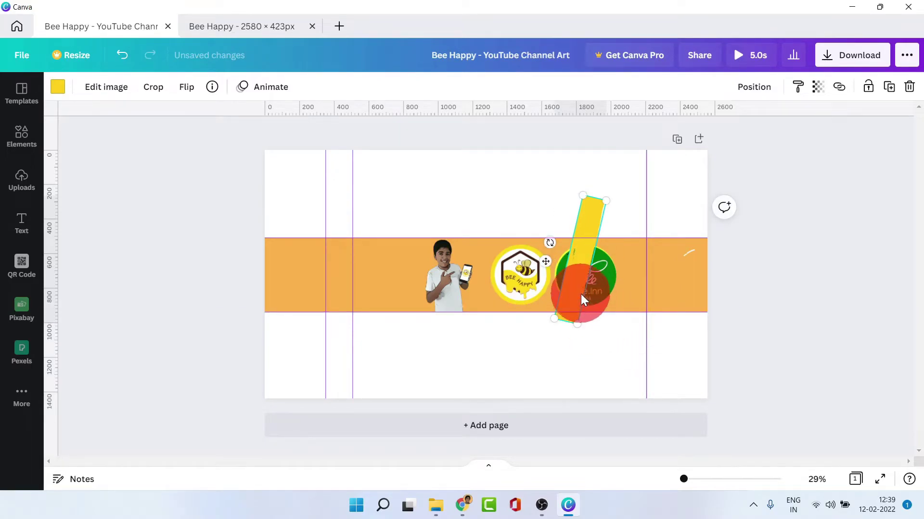
{"action": "mouse_move", "coordinate": [574, 284]}
{"action": "left_mouse_down"}
{"action": "mouse_move", "coordinate": [630, 326]}
{"action": "mouse_move", "coordinate": [636, 313]}
{"action": "left_mouse_up"}
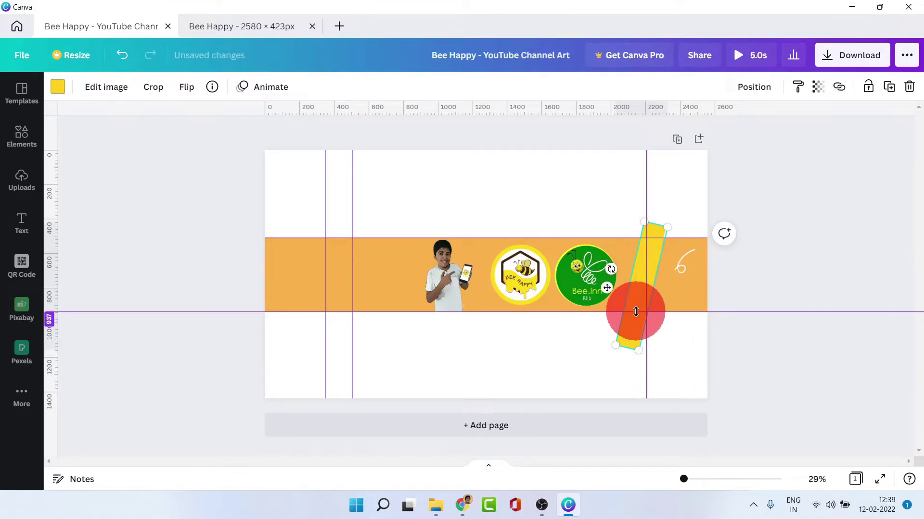
{"action": "mouse_move", "coordinate": [636, 312]}
{"action": "left_mouse_down"}
{"action": "mouse_move", "coordinate": [655, 301]}
{"action": "mouse_move", "coordinate": [646, 304]}
{"action": "left_mouse_up"}
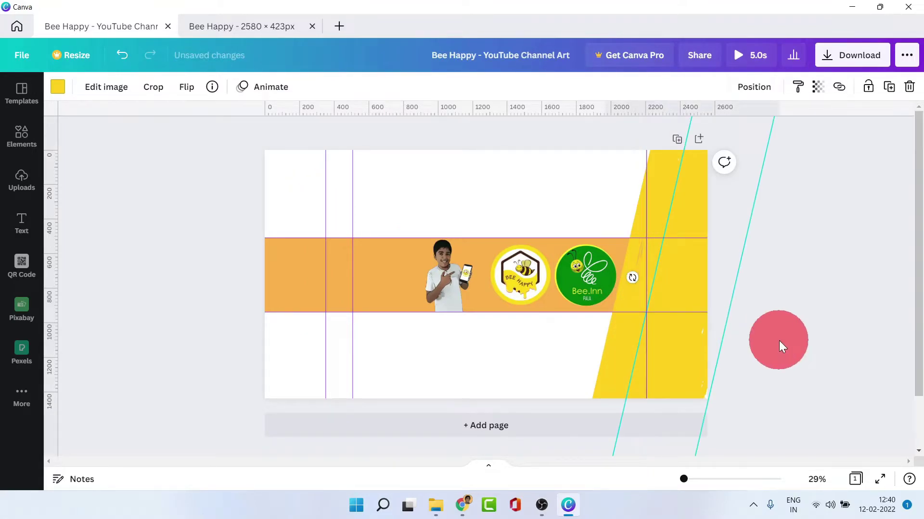
Step: Cover the page's right end with two enlarged yellow strokes layered above the orange band and behind the looped arrow
{"action": "right_click", "coordinate": [692, 335]}
{"action": "left_click", "coordinate": [750, 378]}
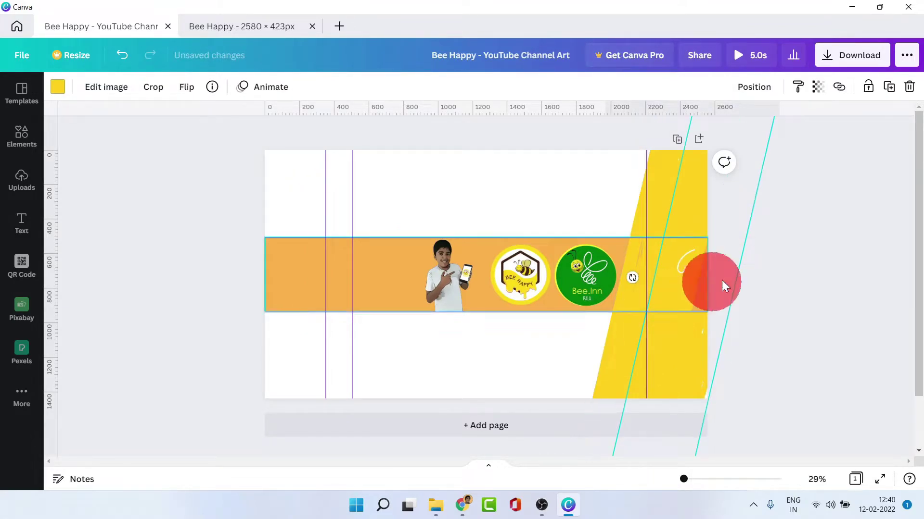
{"action": "left_click", "coordinate": [902, 297]}
{"action": "key", "text": "Escape"}
{"action": "right_click", "coordinate": [678, 288]}
{"action": "left_click", "coordinate": [711, 402]}
{"action": "right_click", "coordinate": [687, 361]}
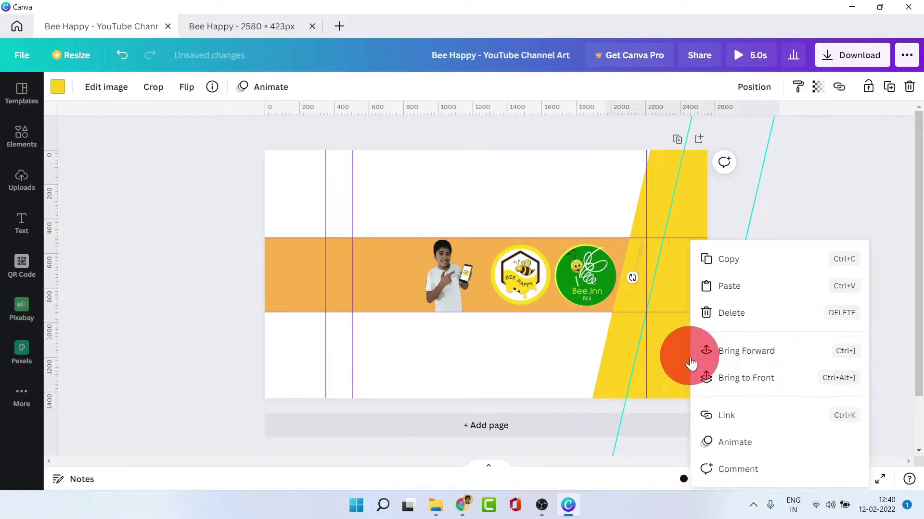
{"action": "left_click", "coordinate": [728, 359]}
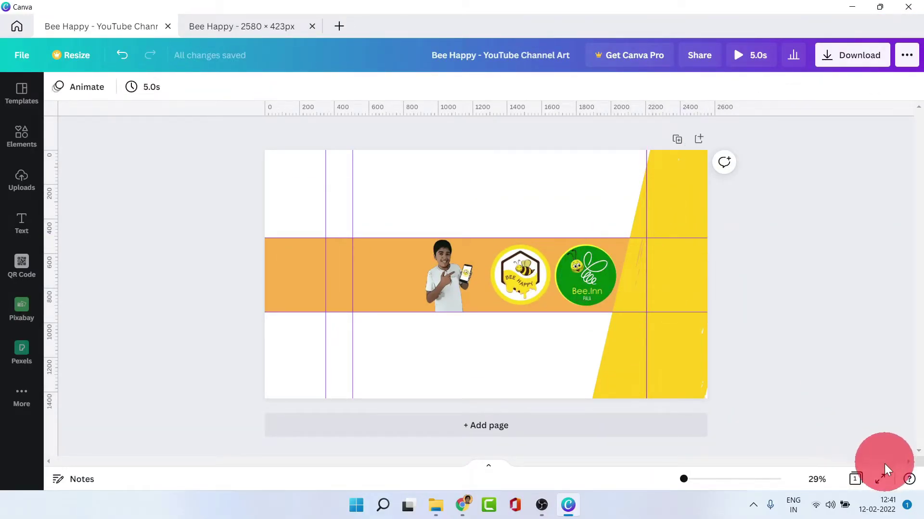
Step: Preview the banner full screen with the yellow area and the animated arrow
{"action": "left_click", "coordinate": [880, 479]}
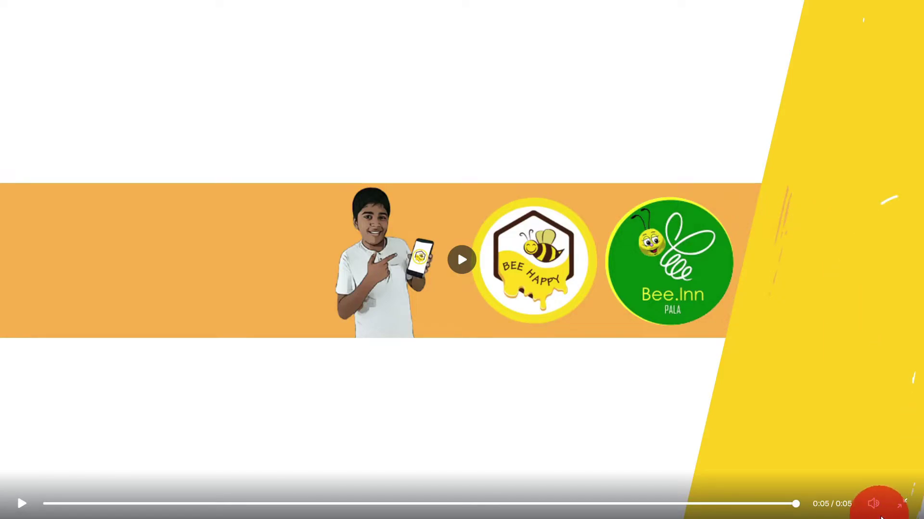
{"action": "left_click", "coordinate": [904, 506]}
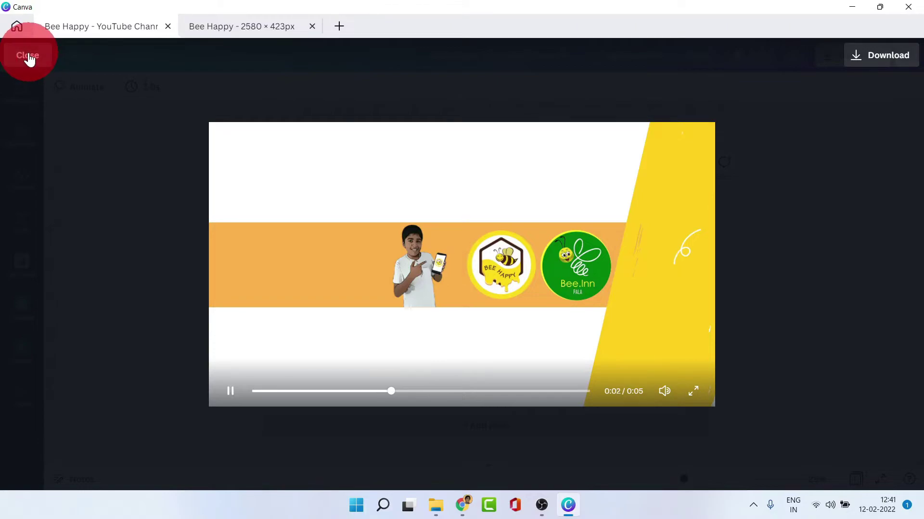
{"action": "left_click", "coordinate": [29, 56]}
Step: Add the "PLANET ARCADIA" text style to the page and replace its wording with "LET'S CONNECT"
{"action": "left_click", "coordinate": [26, 224]}
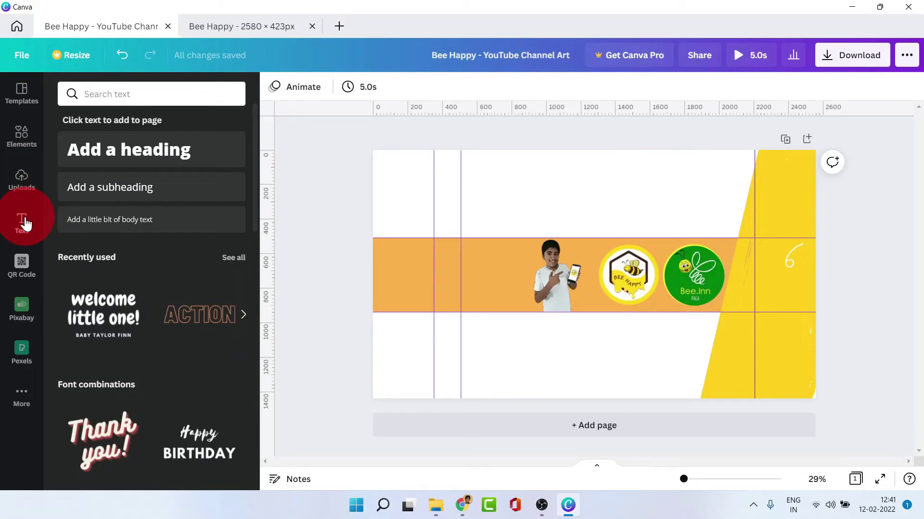
{"action": "scroll", "coordinate": [142, 337], "scroll_direction": "down", "scroll_amount": 4}
{"action": "scroll", "coordinate": [144, 354], "scroll_direction": "down", "scroll_amount": 6}
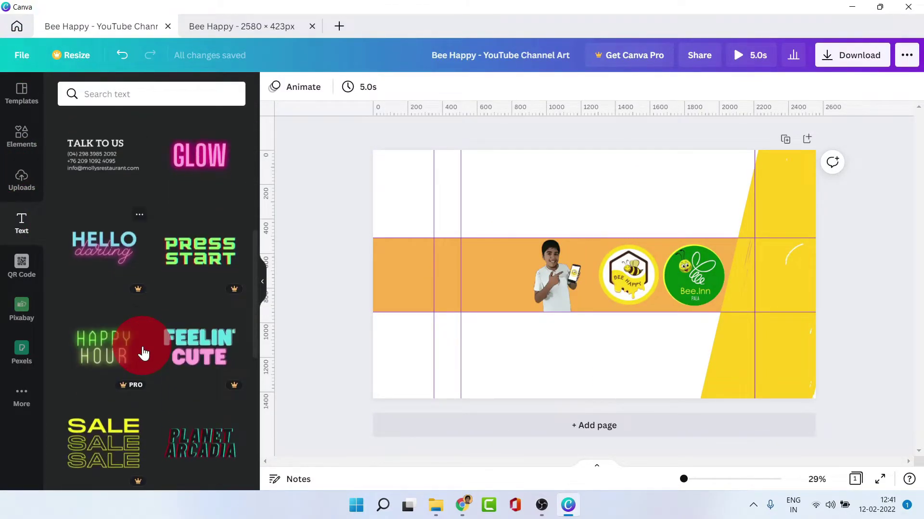
{"action": "left_click", "coordinate": [179, 289]}
{"action": "scroll", "coordinate": [178, 289], "scroll_direction": "down", "scroll_amount": 6}
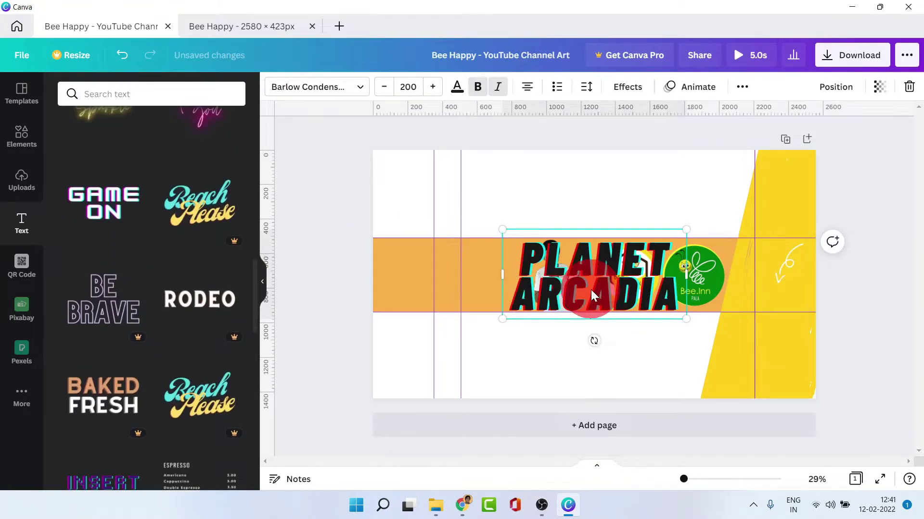
{"action": "double_click", "coordinate": [590, 290]}
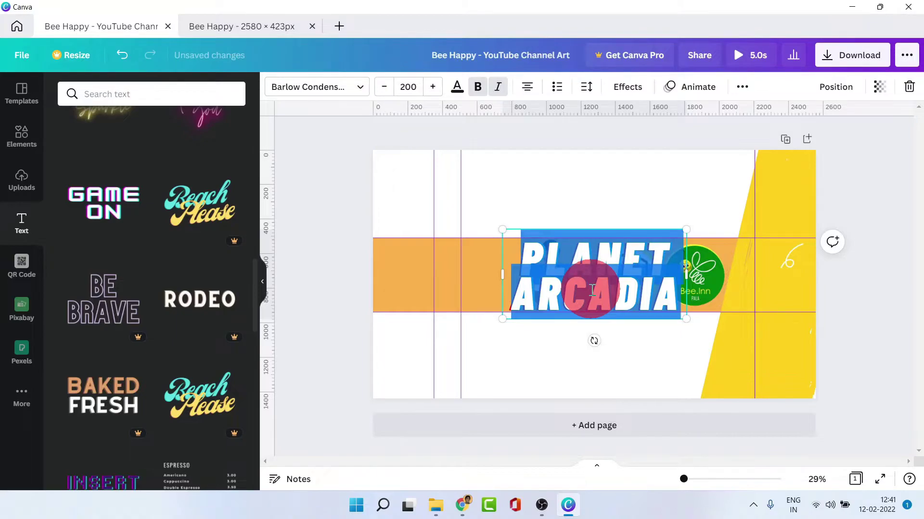
{"action": "type", "text": "LET'S CONNECT"}
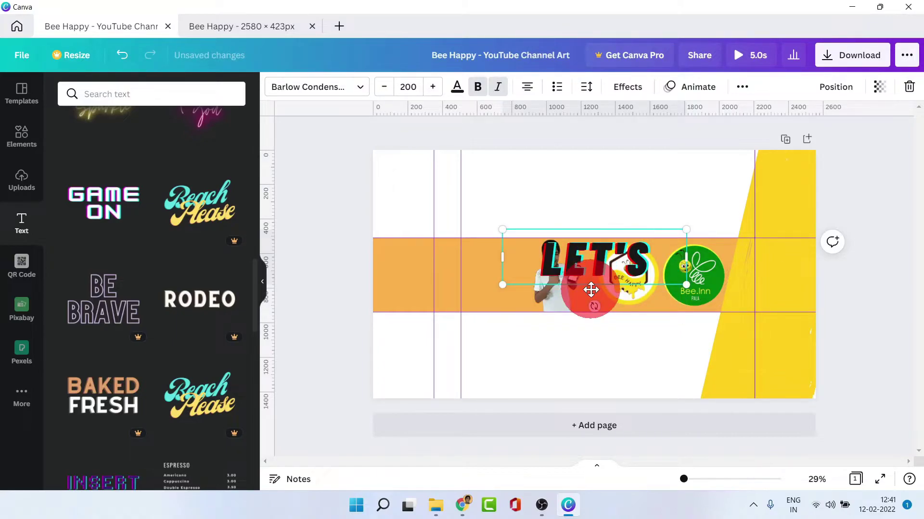
Step: Shrink the LET'S CONNECT text onto the yellow area at band height and place the looped arrow beside its left edge
{"action": "left_click_drag", "start_coordinate": [502, 230], "coordinate": [579, 266]}
{"action": "left_click_drag", "start_coordinate": [648, 295], "coordinate": [750, 265]}
{"action": "left_click_drag", "start_coordinate": [816, 249], "coordinate": [785, 259]}
{"action": "left_click_drag", "start_coordinate": [822, 290], "coordinate": [741, 286]}
{"action": "mouse_move", "coordinate": [790, 265]}
{"action": "left_mouse_down"}
{"action": "mouse_move", "coordinate": [756, 265]}
{"action": "mouse_move", "coordinate": [774, 270]}
{"action": "mouse_move", "coordinate": [762, 234]}
{"action": "mouse_move", "coordinate": [779, 253]}
{"action": "left_mouse_up"}
{"action": "left_click", "coordinate": [890, 283]}
{"action": "left_click", "coordinate": [738, 278]}
{"action": "left_click", "coordinate": [893, 308]}
Step: Check the LET'S CONNECT text and arrow placement in a full-screen preview
{"action": "left_click", "coordinate": [879, 479]}
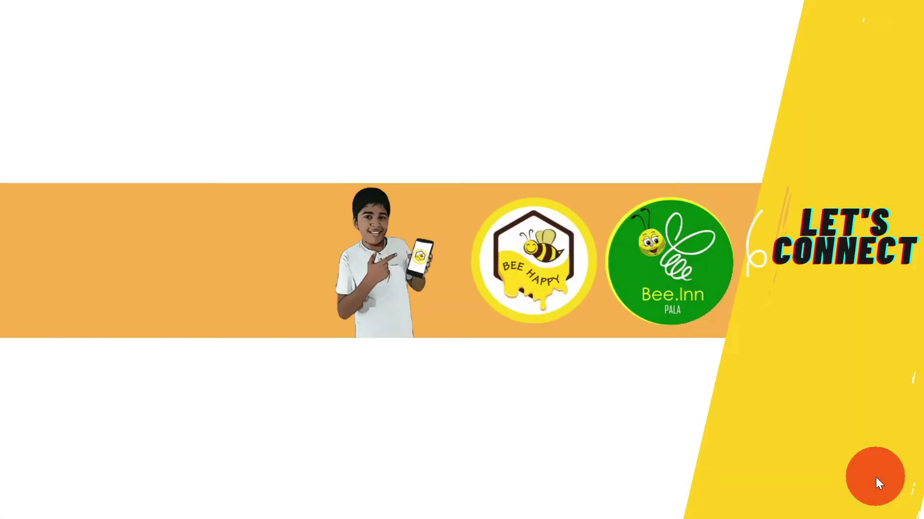
{"action": "key", "text": "Escape"}
{"action": "left_click", "coordinate": [903, 299]}
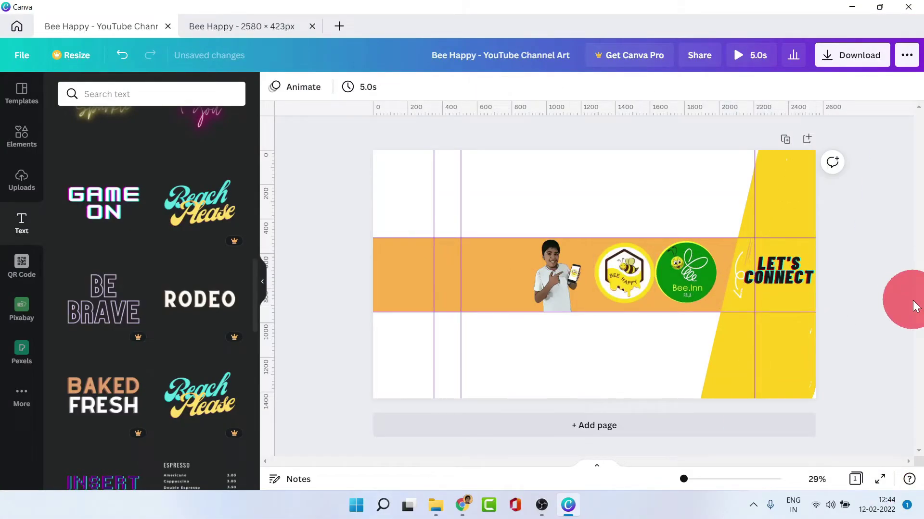
Step: Check the logos in a preview and shrink the Bee.Inn logo slightly from its lower-left corner
{"action": "left_click", "coordinate": [638, 294]}
{"action": "left_click", "coordinate": [685, 278]}
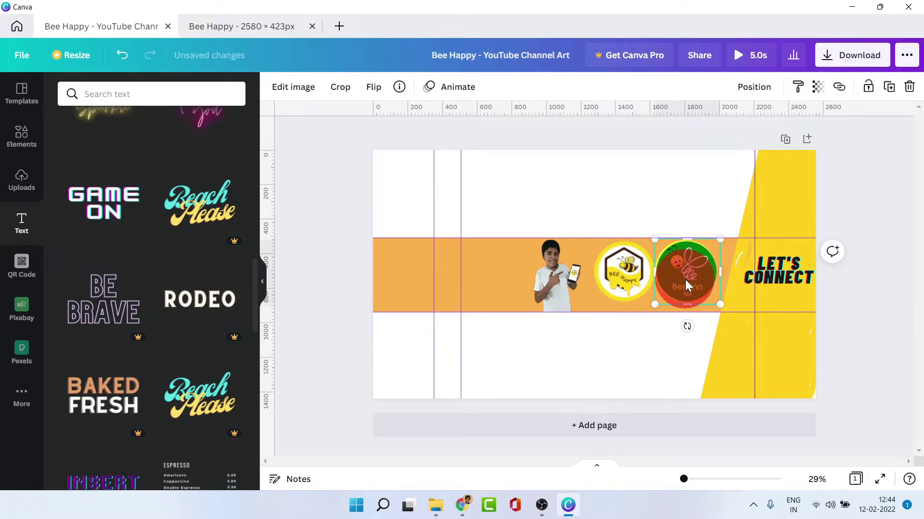
{"action": "left_click", "coordinate": [879, 479]}
{"action": "key", "text": "Escape"}
{"action": "left_click_drag", "start_coordinate": [653, 304], "coordinate": [656, 301]}
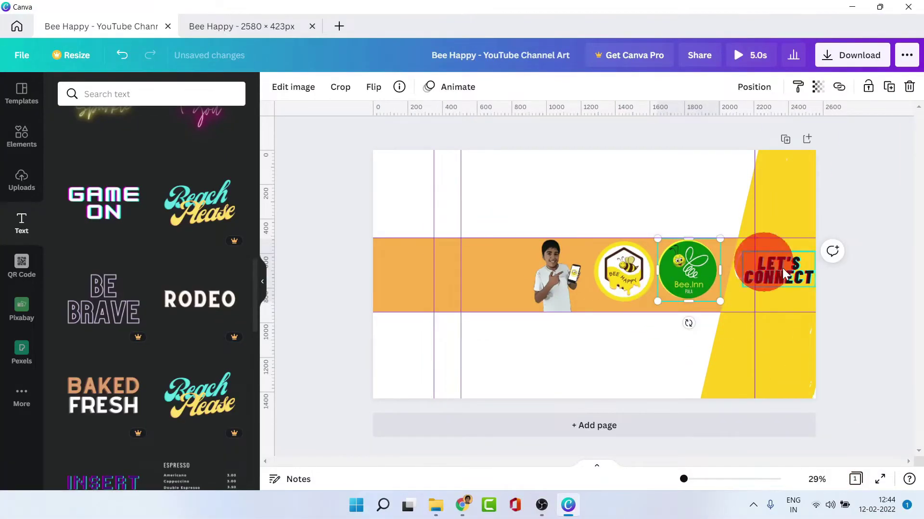
{"action": "left_click", "coordinate": [867, 330]}
Step: Add the green outlined "HUSTLE" text style to the page and replace its wording with "IN ASSOCIATION WITH BEE INSTITUTE"
{"action": "scroll", "coordinate": [106, 198], "scroll_direction": "down", "scroll_amount": 7}
{"action": "scroll", "coordinate": [109, 205], "scroll_direction": "down", "scroll_amount": 10}
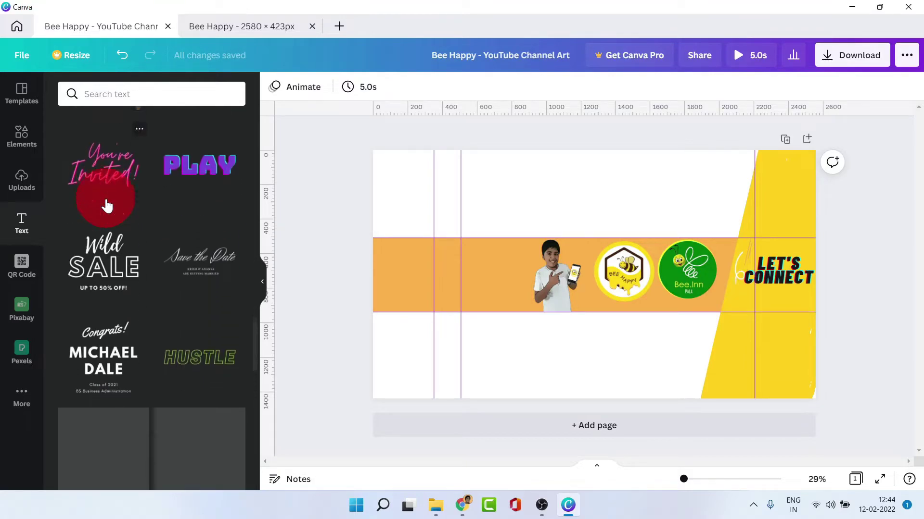
{"action": "scroll", "coordinate": [101, 370], "scroll_direction": "up", "scroll_amount": 3}
{"action": "left_click", "coordinate": [183, 358]}
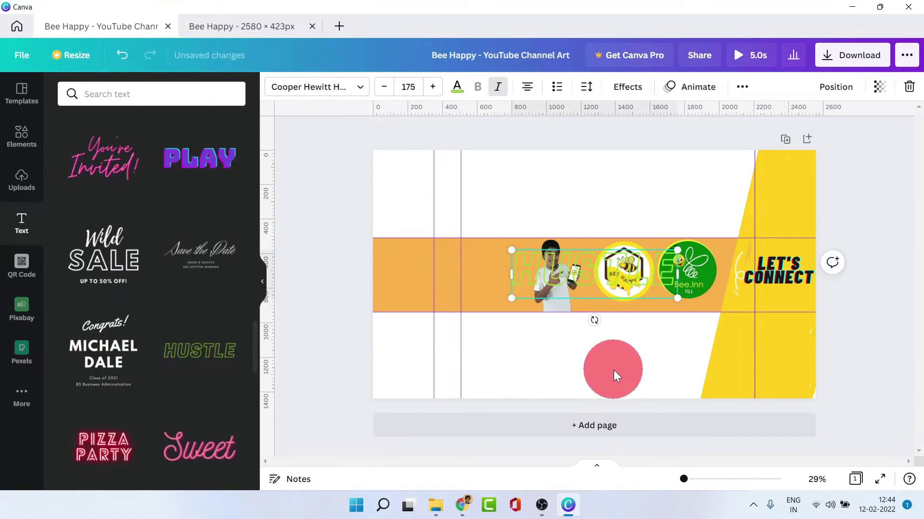
{"action": "type", "text": "ATION W"}
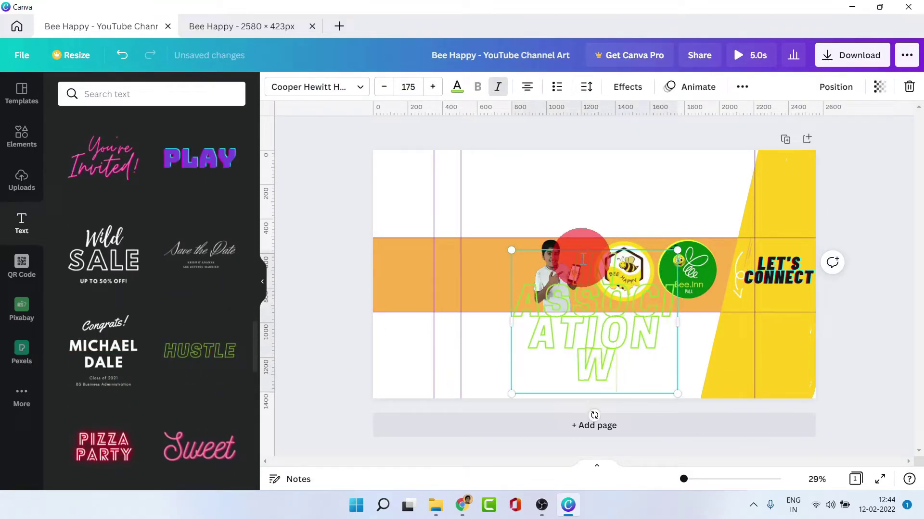
{"action": "type", "text": "ITH BEE INSTITUTE"}
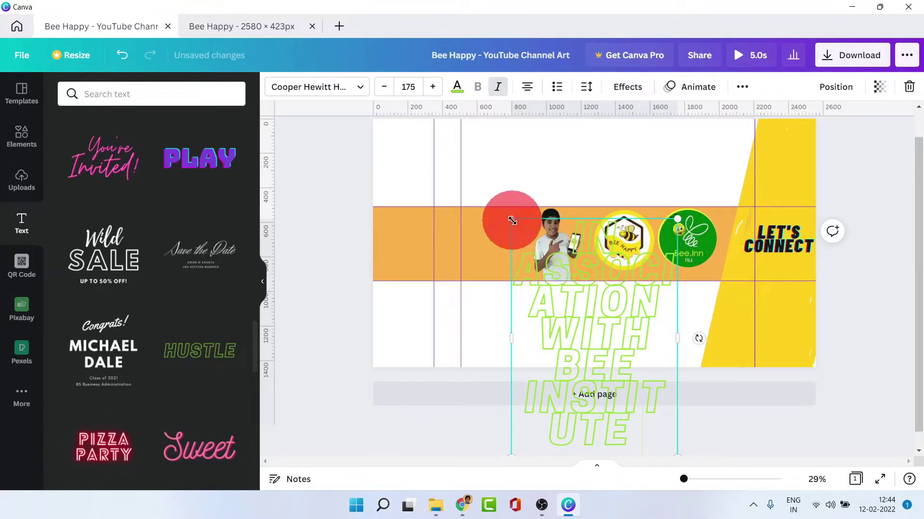
Step: Widen the IN ASSOCIATION WITH BEE INSTITUTE text box and scale the text down to size 98 to fit the orange band
{"action": "key", "text": "ctrl+a"}
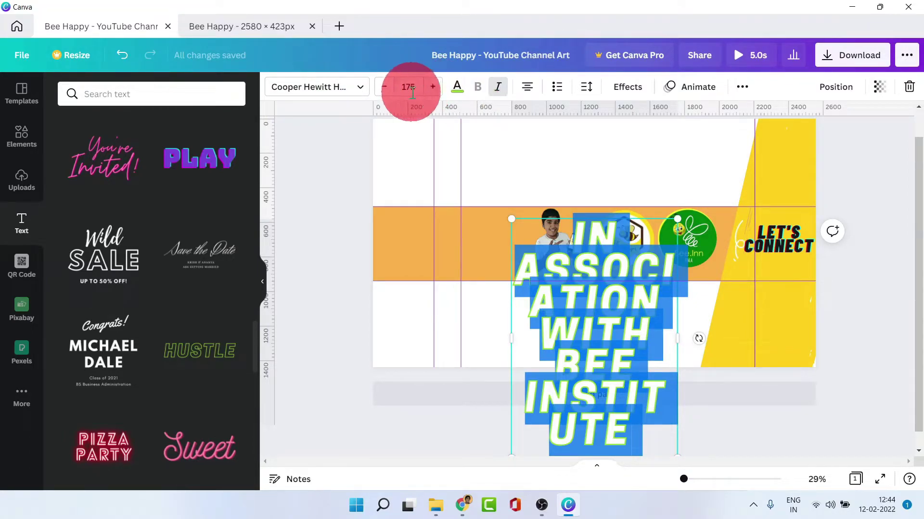
{"action": "left_click", "coordinate": [383, 87]}
{"action": "double_click", "coordinate": [383, 88]}
{"action": "double_click", "coordinate": [382, 96]}
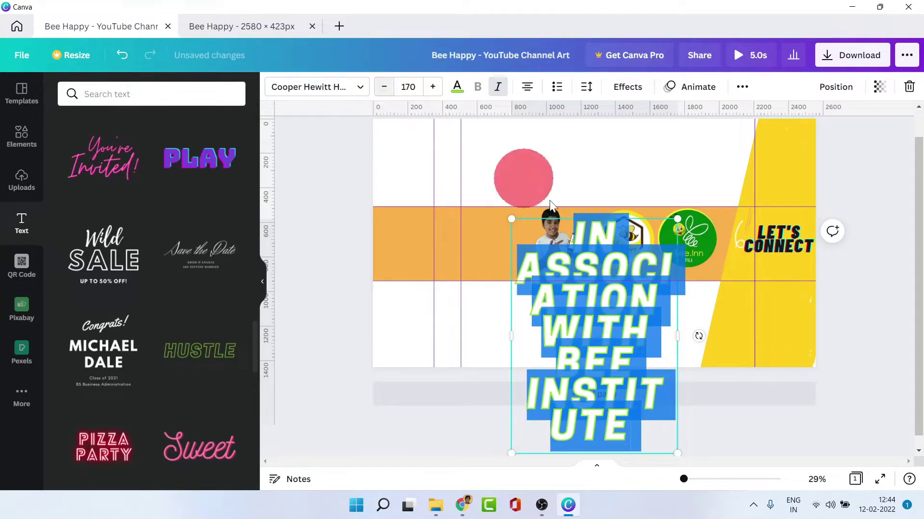
{"action": "left_click_drag", "start_coordinate": [506, 332], "coordinate": [409, 337]}
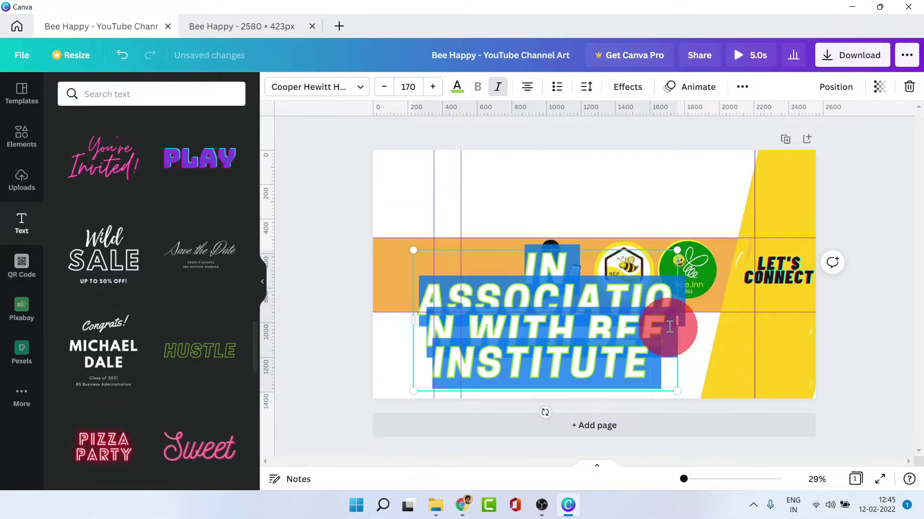
{"action": "left_click_drag", "start_coordinate": [674, 322], "coordinate": [784, 310]}
{"action": "left_click_drag", "start_coordinate": [412, 359], "coordinate": [654, 357]}
{"action": "left_click", "coordinate": [872, 354]}
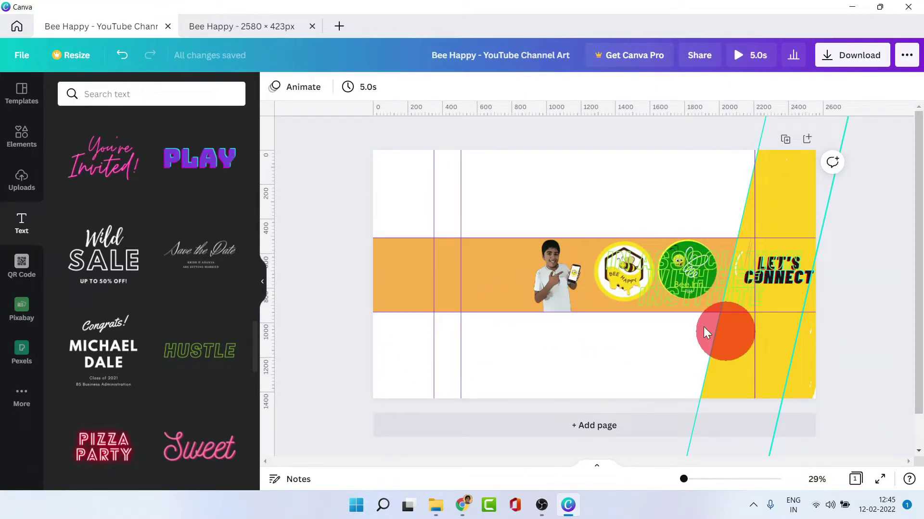
Step: Colour the association text white and reduce its font size to 85
{"action": "left_click", "coordinate": [456, 91]}
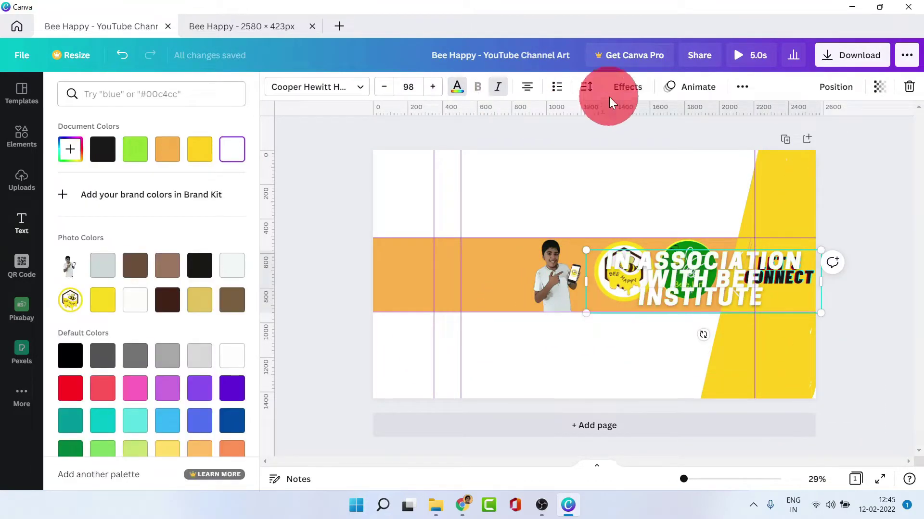
{"action": "left_click", "coordinate": [385, 91]}
{"action": "left_click", "coordinate": [385, 91]}
{"action": "left_click", "coordinate": [385, 91]}
{"action": "left_click", "coordinate": [384, 91]}
{"action": "left_click", "coordinate": [385, 92]}
{"action": "left_click", "coordinate": [385, 91]}
{"action": "left_click", "coordinate": [383, 86]}
{"action": "left_click", "coordinate": [415, 88]}
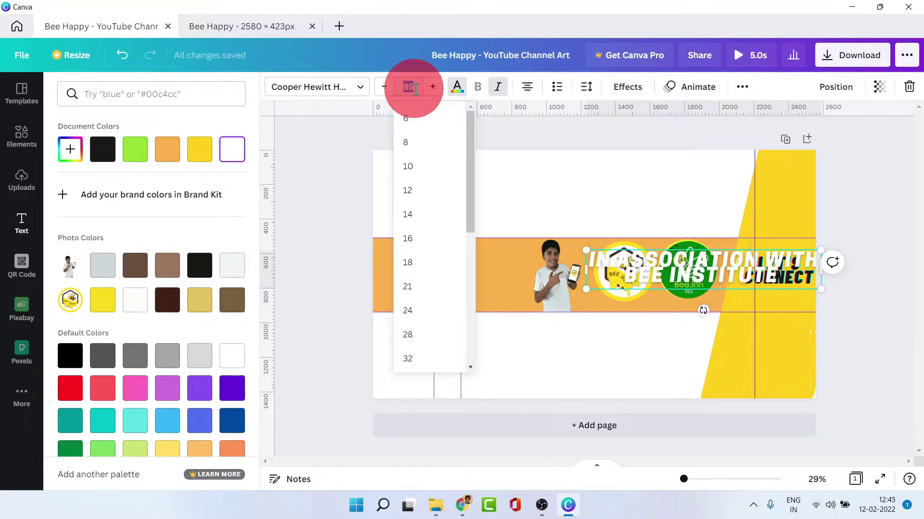
Step: Shrink the association text to a single line along the orange band's lower edge and check it in a full-screen preview
{"action": "left_click_drag", "start_coordinate": [675, 268], "coordinate": [564, 350]}
{"action": "left_click_drag", "start_coordinate": [495, 352], "coordinate": [552, 298]}
{"action": "left_click_drag", "start_coordinate": [459, 292], "coordinate": [460, 292]}
{"action": "left_click_drag", "start_coordinate": [789, 301], "coordinate": [674, 301]}
{"action": "left_click", "coordinate": [881, 481]}
{"action": "left_click", "coordinate": [880, 465]}
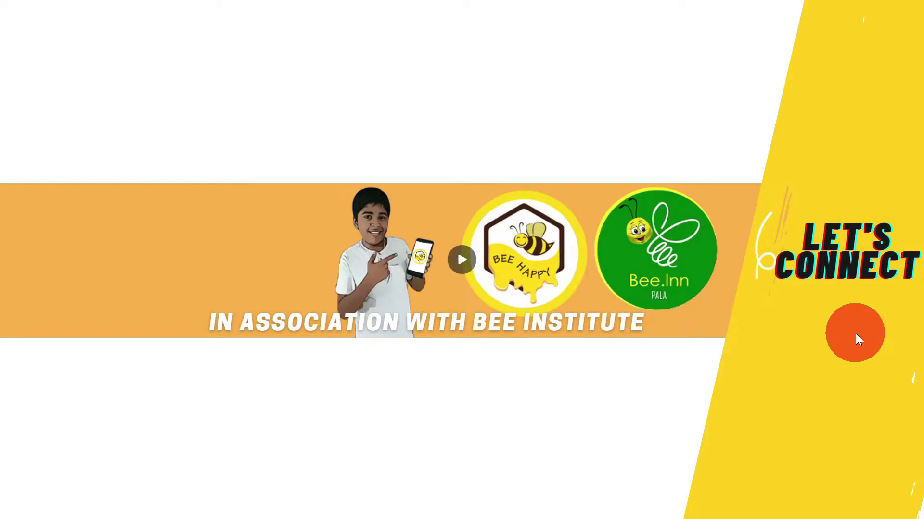
{"action": "key", "text": "Escape"}
Step: Try other default colours and upright lettering on the association line
{"action": "left_click", "coordinate": [463, 95]}
{"action": "scroll", "coordinate": [152, 336], "scroll_direction": "down", "scroll_amount": 2}
{"action": "left_click", "coordinate": [169, 373]}
{"action": "left_click", "coordinate": [204, 406]}
{"action": "left_click", "coordinate": [232, 333]}
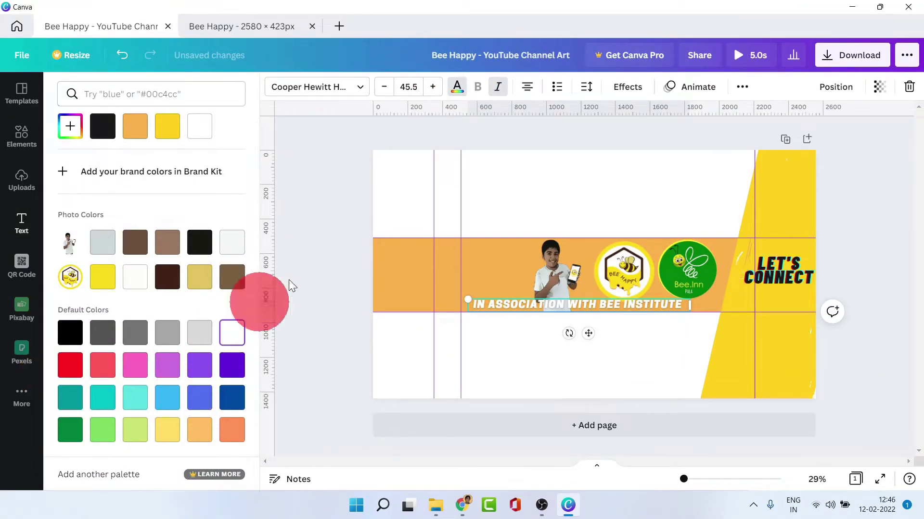
{"action": "left_click", "coordinate": [499, 92]}
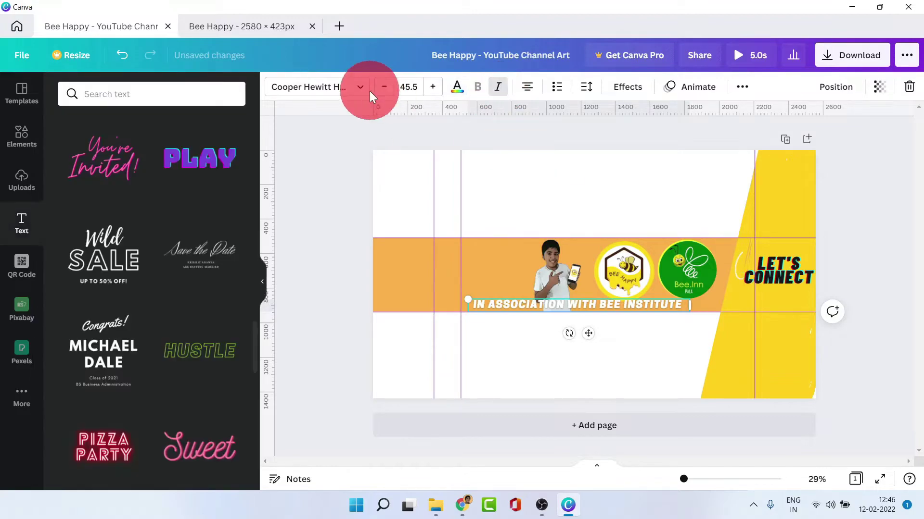
Step: Set the association line's font to Bangers and check it in a full-screen preview
{"action": "left_click", "coordinate": [343, 88]}
{"action": "left_click", "coordinate": [117, 243]}
{"action": "left_click", "coordinate": [115, 272]}
{"action": "left_click", "coordinate": [99, 197]}
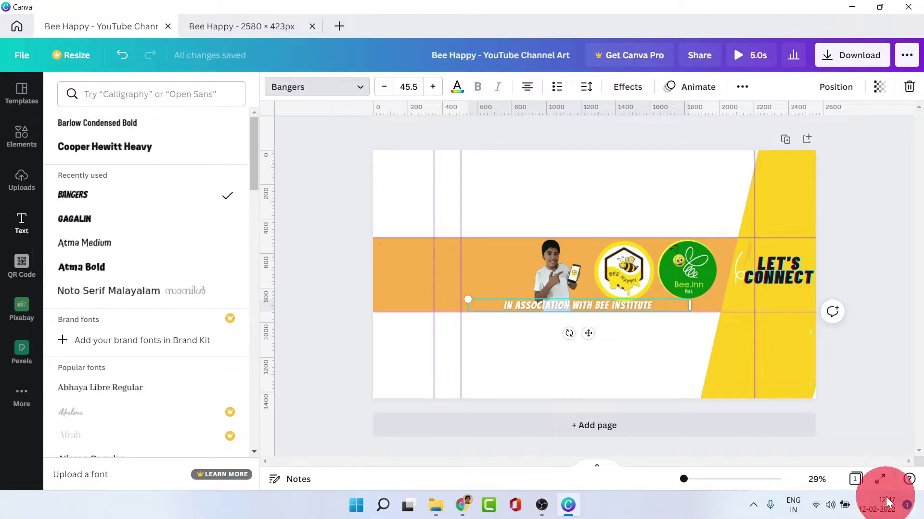
{"action": "left_click", "coordinate": [880, 480]}
{"action": "key", "text": "Escape"}
Step: Move the association line beneath the logos and shift the portrait and both logos slightly left
{"action": "left_click", "coordinate": [348, 295]}
{"action": "left_click_drag", "start_coordinate": [562, 307], "coordinate": [627, 307]}
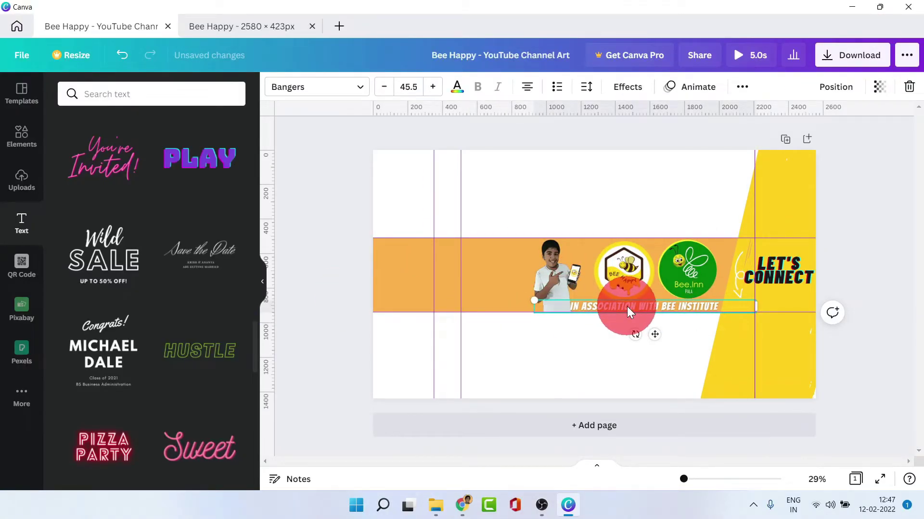
{"action": "left_click_drag", "start_coordinate": [552, 277], "coordinate": [545, 278]}
{"action": "left_click", "coordinate": [871, 315]}
{"action": "left_click_drag", "start_coordinate": [625, 278], "coordinate": [617, 278]}
{"action": "left_click_drag", "start_coordinate": [692, 275], "coordinate": [687, 274]}
{"action": "left_click", "coordinate": [885, 476]}
{"action": "key", "text": "Escape"}
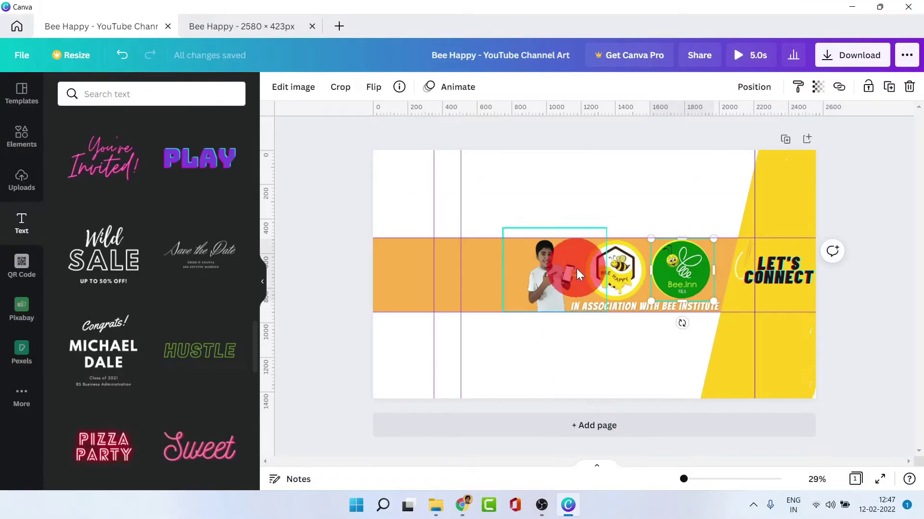
Step: Nudge the small logo on the portrait's phone left and check the banner in a full-screen preview
{"action": "left_click", "coordinate": [575, 271]}
{"action": "key", "text": "shift+Left"}
{"action": "key", "text": "shift+Left"}
{"action": "key", "text": "shift+Left"}
{"action": "key", "text": "shift+Left"}
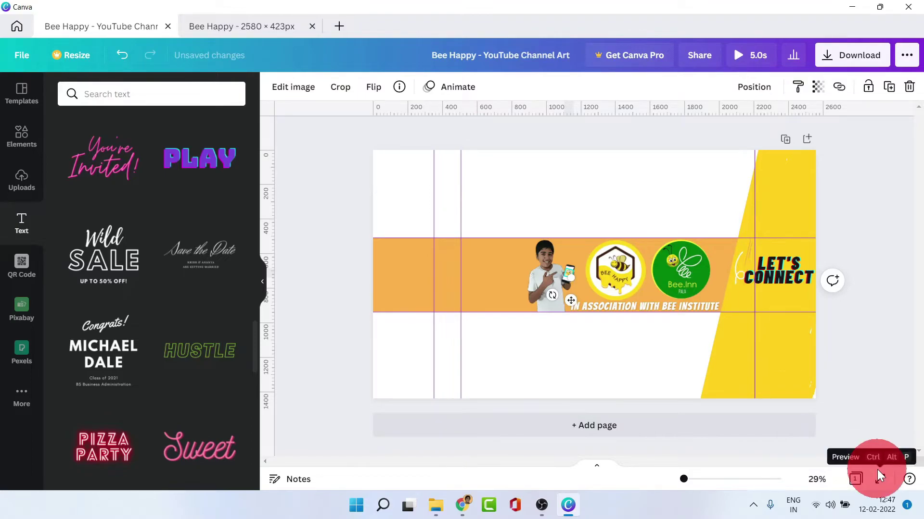
{"action": "left_click", "coordinate": [882, 481]}
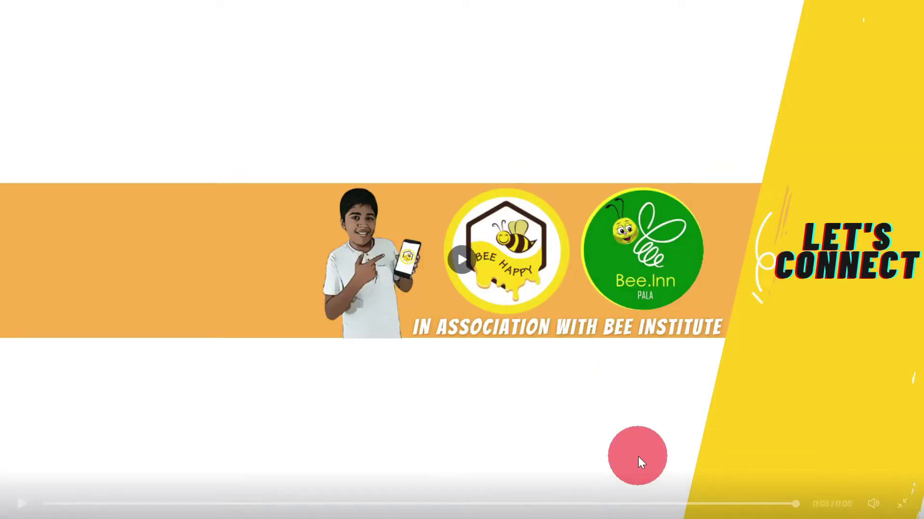
{"action": "key", "text": "Escape"}
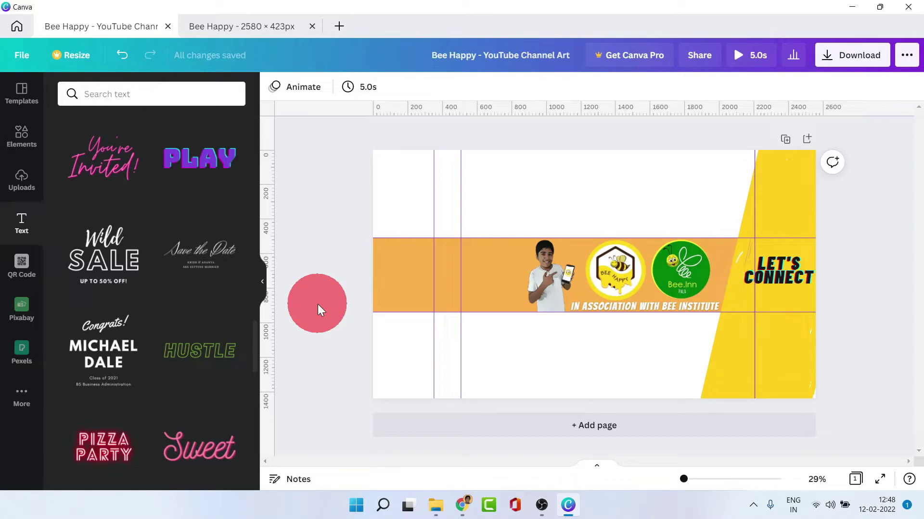
{"action": "left_click", "coordinate": [5, 145]}
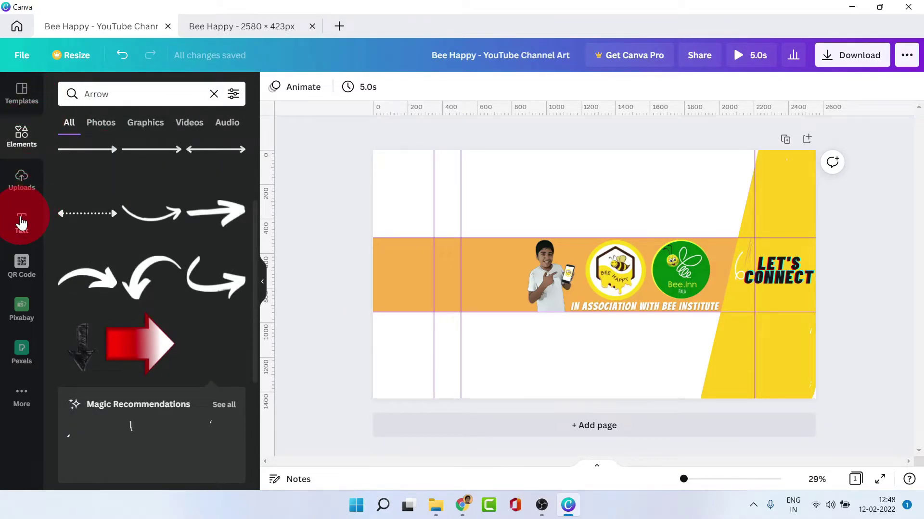
{"action": "left_click", "coordinate": [22, 222]}
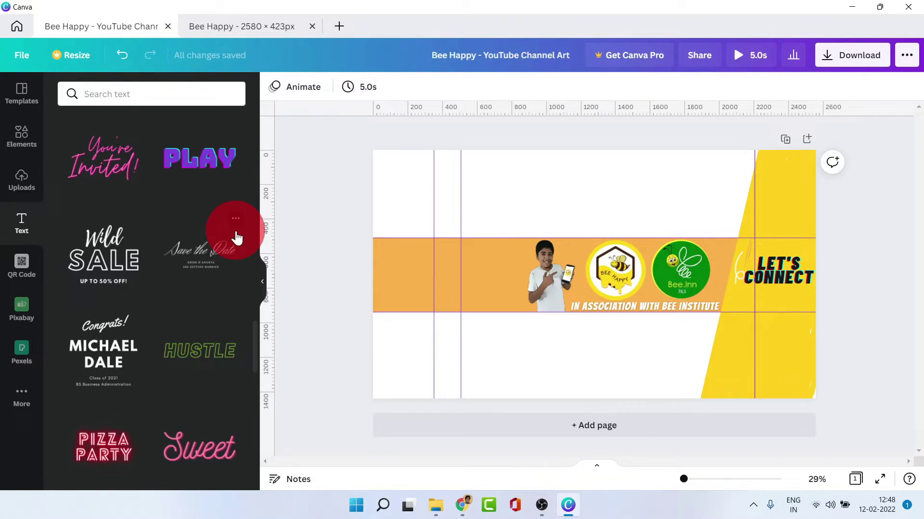
{"action": "left_click", "coordinate": [383, 267]}
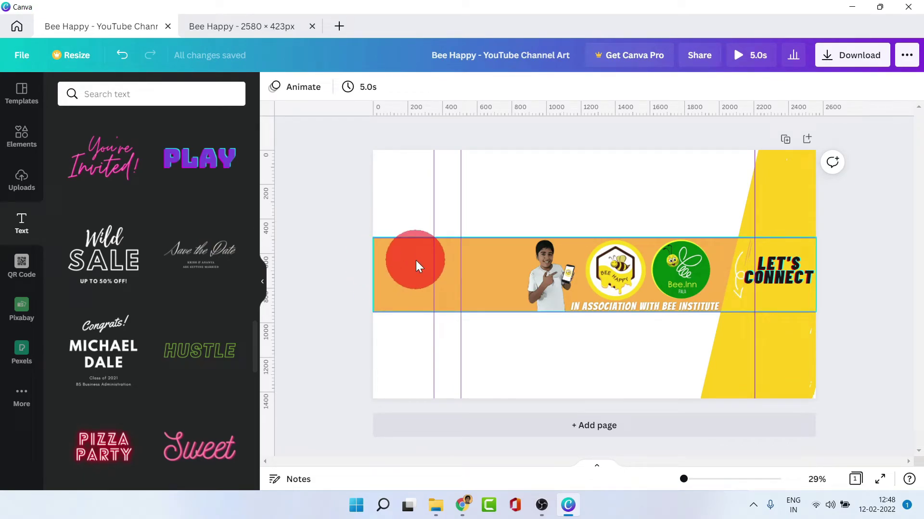
{"action": "left_click", "coordinate": [357, 224]}
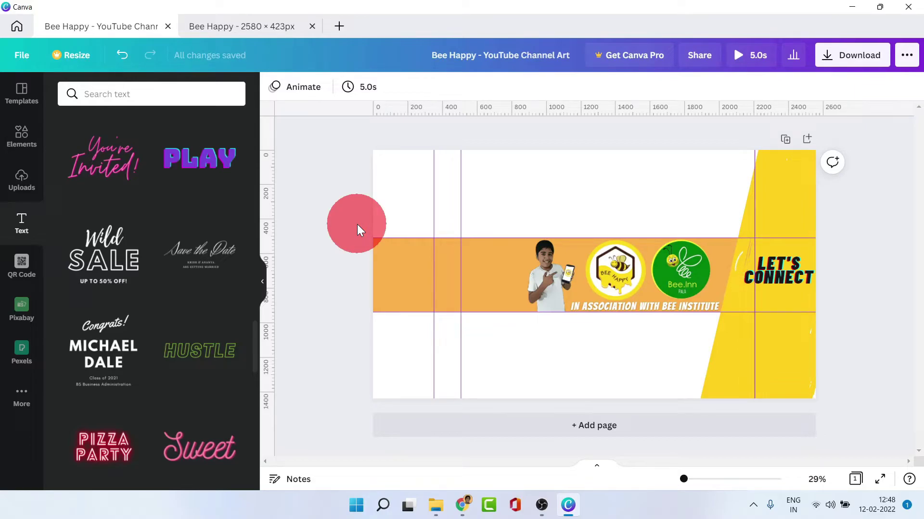
Step: Add the "CERTIFICATE OF COMPLETION" text style and place it on the orange band left of the portrait
{"action": "scroll", "coordinate": [148, 288], "scroll_direction": "down", "scroll_amount": 8}
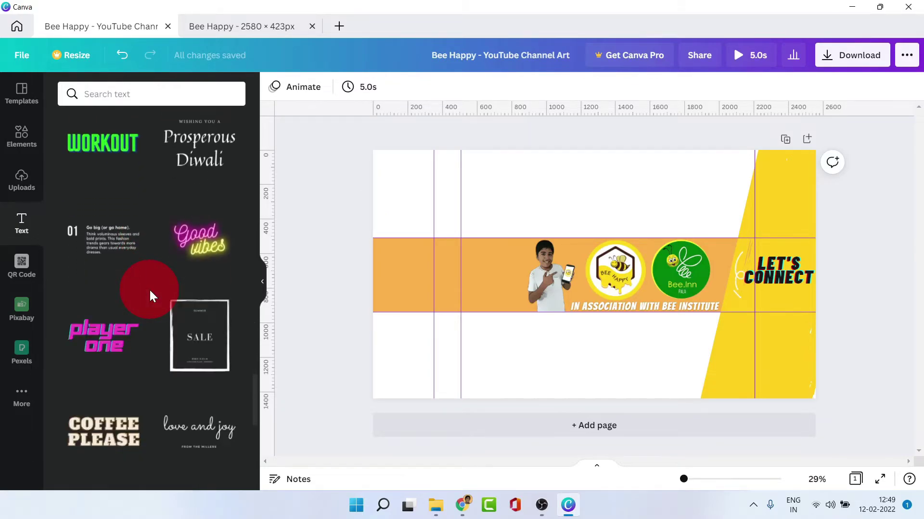
{"action": "scroll", "coordinate": [149, 288], "scroll_direction": "down", "scroll_amount": 3}
{"action": "scroll", "coordinate": [148, 287], "scroll_direction": "down", "scroll_amount": 6}
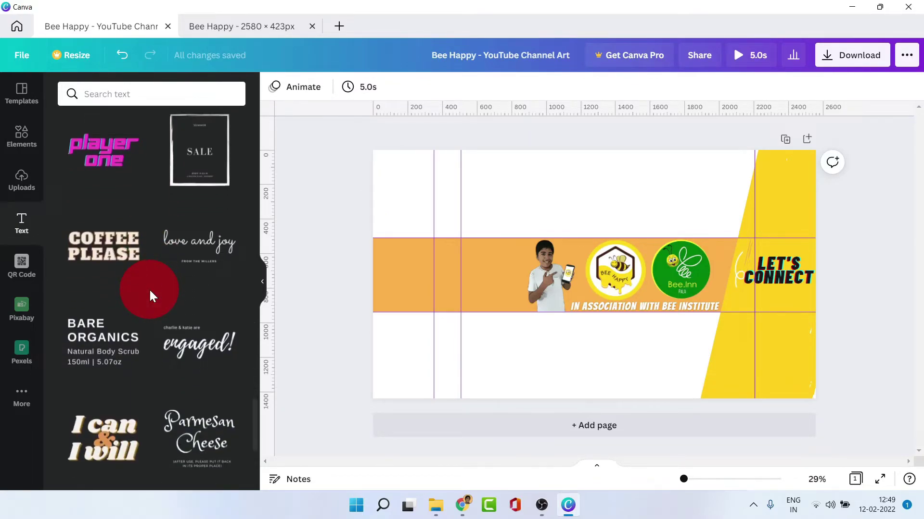
{"action": "scroll", "coordinate": [150, 294], "scroll_direction": "down", "scroll_amount": 7}
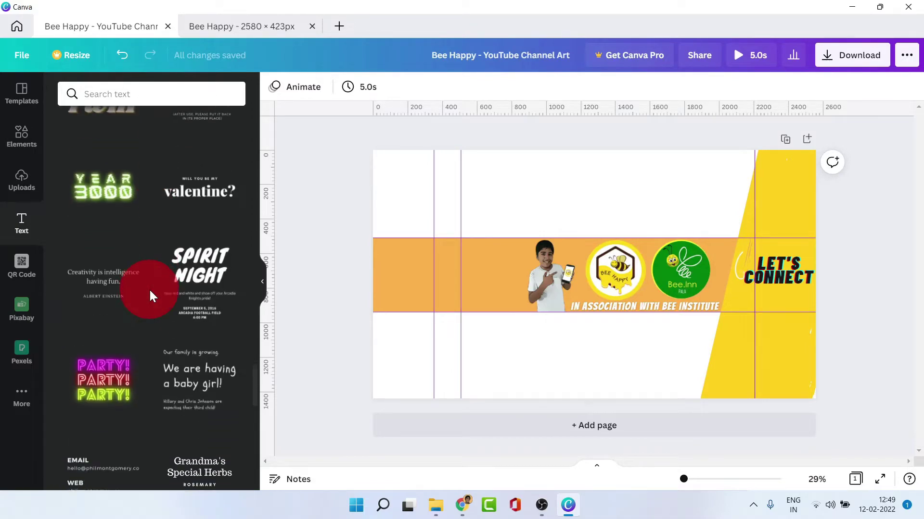
{"action": "scroll", "coordinate": [150, 292], "scroll_direction": "down", "scroll_amount": 5}
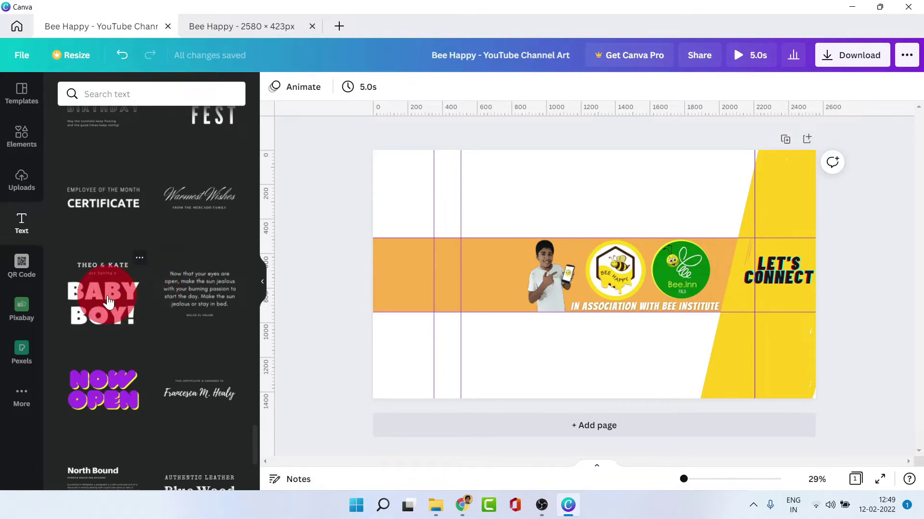
{"action": "scroll", "coordinate": [107, 294], "scroll_direction": "down", "scroll_amount": 6}
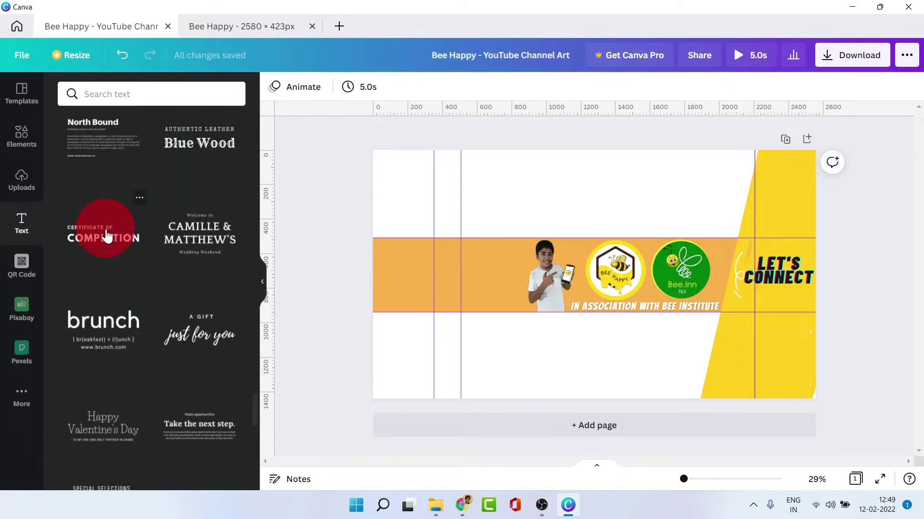
{"action": "left_click", "coordinate": [107, 236]}
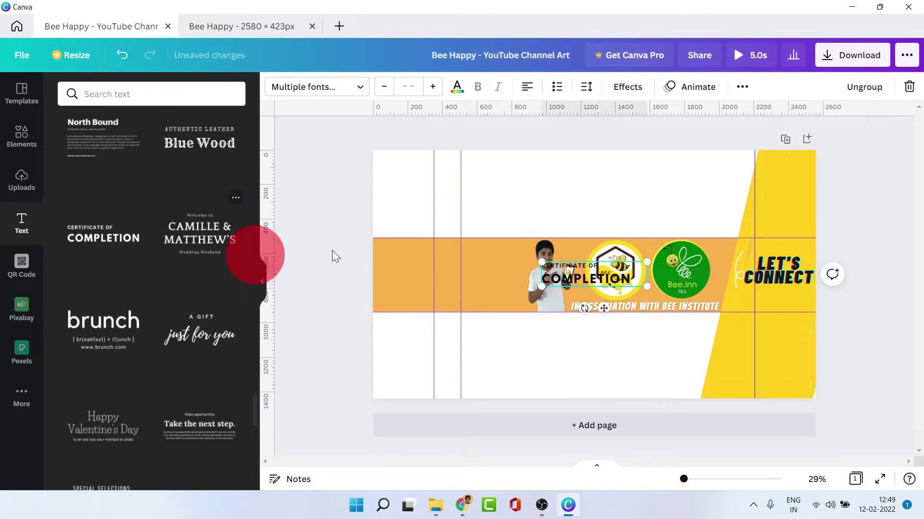
{"action": "left_click", "coordinate": [580, 280]}
{"action": "left_click_drag", "start_coordinate": [581, 279], "coordinate": [462, 269]}
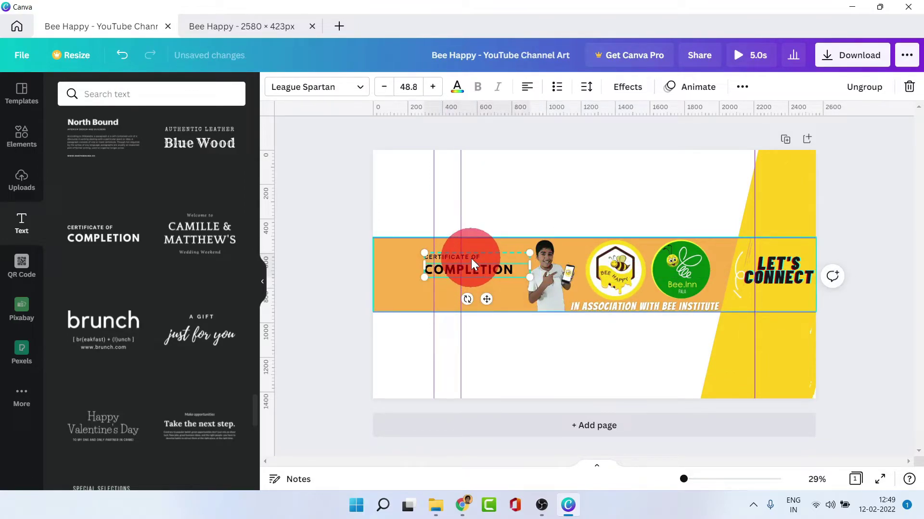
Step: Delete the small "CERTIFICATE OF" line, replace "COMPLETION" with "BEE HAPPY" and centre the text
{"action": "double_click", "coordinate": [471, 258]}
{"action": "left_click", "coordinate": [908, 87]}
{"action": "double_click", "coordinate": [480, 271]}
{"action": "type", "text": "BEE  HAPPY"}
{"action": "key", "text": "ctrl+a"}
{"action": "left_click", "coordinate": [527, 87]}
Step: Enlarge the BEE HAPPY text slightly and move it right towards the portrait
{"action": "left_click", "coordinate": [427, 88]}
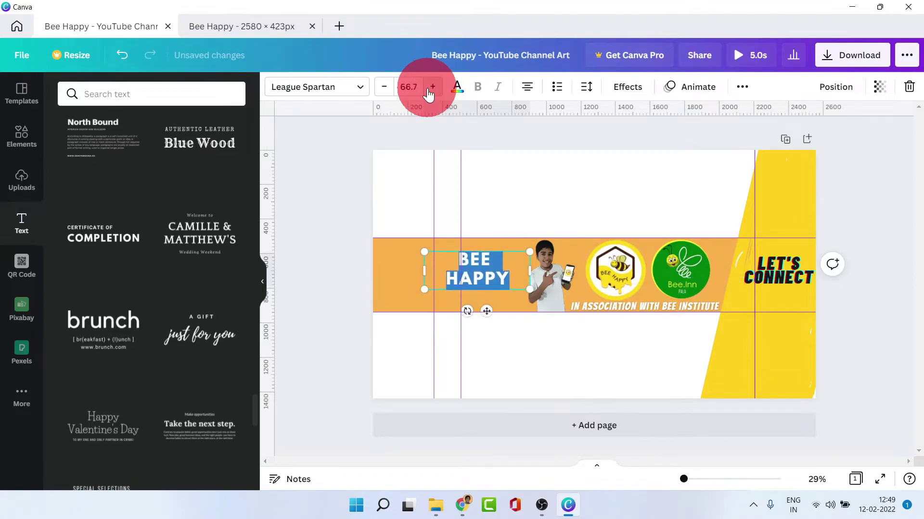
{"action": "left_click", "coordinate": [432, 88]}
{"action": "left_click", "coordinate": [457, 87]}
{"action": "left_click_drag", "start_coordinate": [477, 272], "coordinate": [498, 273]}
Step: Set the BEE HAPPY text's font to Archive
{"action": "left_click", "coordinate": [317, 87]}
{"action": "scroll", "coordinate": [199, 226], "scroll_direction": "down", "scroll_amount": 10}
{"action": "left_click", "coordinate": [199, 231]}
{"action": "left_click", "coordinate": [759, 97]}
{"action": "scroll", "coordinate": [192, 296], "scroll_direction": "down", "scroll_amount": 3}
{"action": "scroll", "coordinate": [192, 296], "scroll_direction": "up", "scroll_amount": 20}
{"action": "left_click", "coordinate": [164, 139]}
{"action": "left_click", "coordinate": [97, 239]}
{"action": "left_click", "coordinate": [96, 310]}
Step: Set the BEE HAPPY text to size 75.7 with line spacing 0.95 and letter spacing 0
{"action": "left_click", "coordinate": [432, 87]}
{"action": "left_click", "coordinate": [586, 87]}
{"action": "left_click_drag", "start_coordinate": [692, 152], "coordinate": [681, 152]}
{"action": "left_click_drag", "start_coordinate": [687, 128], "coordinate": [678, 130]}
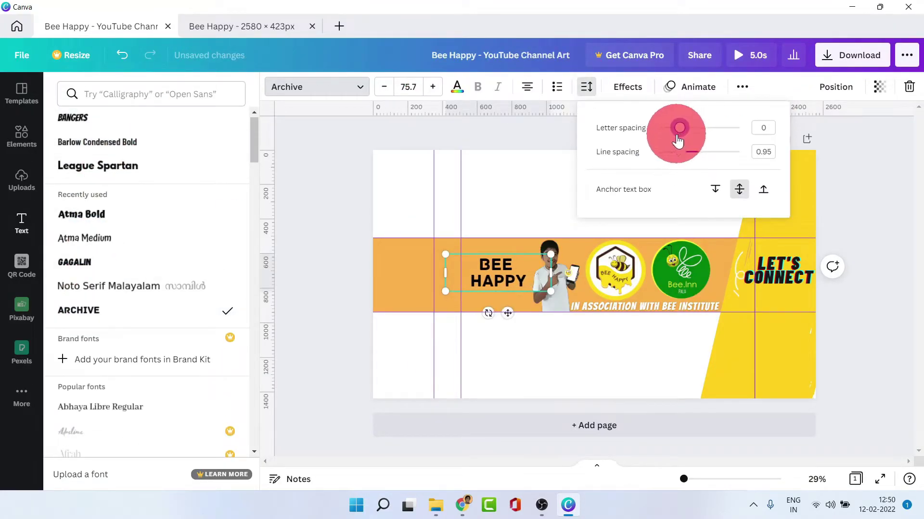
Step: Scale the BEE HAPPY text up to size 116 beside the portrait and colour it white
{"action": "left_click_drag", "start_coordinate": [551, 254], "coordinate": [599, 217]}
{"action": "left_click_drag", "start_coordinate": [521, 264], "coordinate": [488, 274]}
{"action": "left_click", "coordinate": [457, 87]}
{"action": "left_click", "coordinate": [233, 332]}
{"action": "left_click", "coordinate": [317, 356]}
Step: Add a square shape, resize and tilt it, and place it over the orange band's left end
{"action": "left_click", "coordinate": [21, 137]}
{"action": "left_click", "coordinate": [83, 202]}
{"action": "left_click_drag", "start_coordinate": [558, 229], "coordinate": [405, 261]}
{"action": "left_click_drag", "start_coordinate": [510, 376], "coordinate": [447, 312]}
{"action": "left_click_drag", "start_coordinate": [410, 333], "coordinate": [427, 331]}
{"action": "left_click_drag", "start_coordinate": [395, 268], "coordinate": [331, 244]}
Step: Colour the tilted square red and arrange it behind the BEE HAPPY text
{"action": "left_click", "coordinate": [274, 87]}
{"action": "left_click", "coordinate": [101, 365]}
{"action": "right_click", "coordinate": [503, 275]}
{"action": "left_click", "coordinate": [432, 228]}
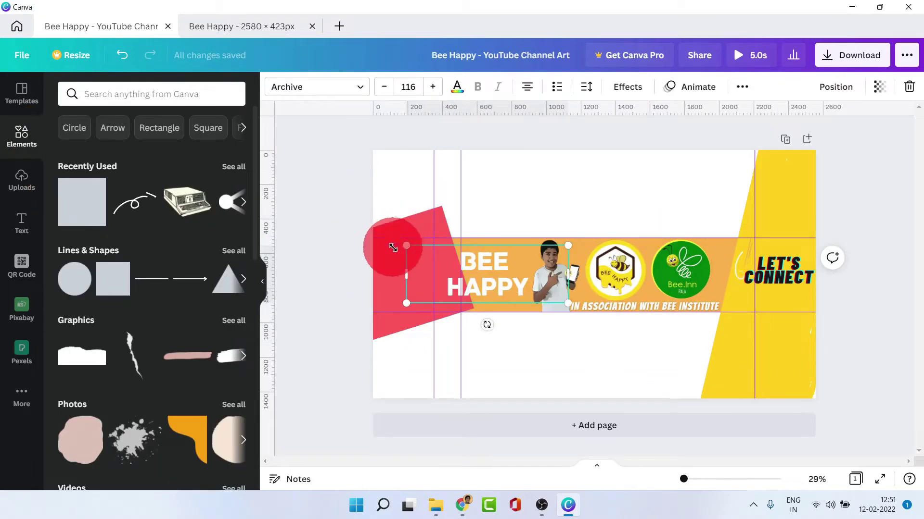
Step: Adjust the red shape's colour and enlarge it into a slanted stripe spanning the banner's full height
{"action": "left_click", "coordinate": [400, 283]}
{"action": "left_click", "coordinate": [274, 87]}
{"action": "left_click", "coordinate": [70, 149]}
{"action": "left_click", "coordinate": [880, 479]}
{"action": "key", "text": "Escape"}
{"action": "left_click_drag", "start_coordinate": [420, 325], "coordinate": [459, 447]}
Step: Set the BEE HAPPY font to Bangers, increase its letter spacing and check the result in a full-screen preview
{"action": "left_click", "coordinate": [486, 274]}
{"action": "left_click", "coordinate": [354, 88]}
{"action": "left_click", "coordinate": [73, 142]}
{"action": "left_click", "coordinate": [557, 87]}
{"action": "left_click", "coordinate": [557, 87]}
{"action": "left_click", "coordinate": [557, 87]}
{"action": "left_click", "coordinate": [586, 87]}
{"action": "left_click_drag", "start_coordinate": [675, 128], "coordinate": [686, 131]}
{"action": "left_click", "coordinate": [880, 479]}
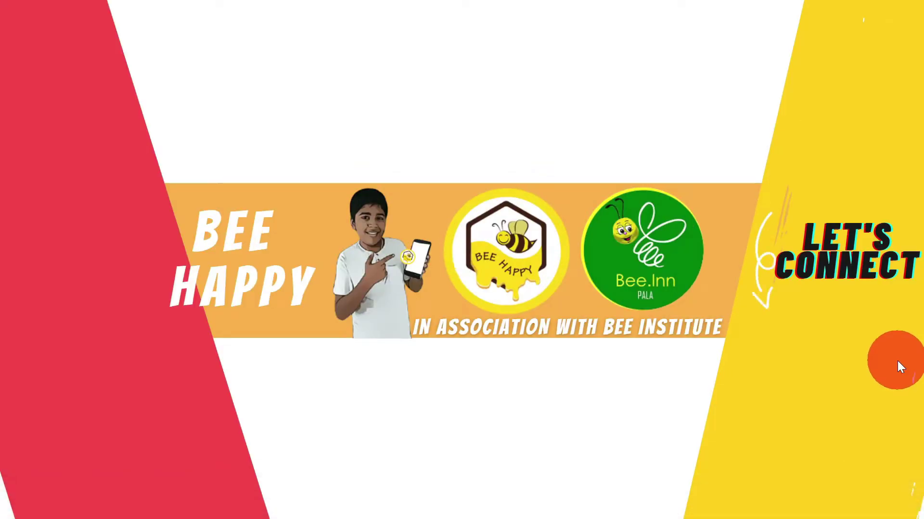
{"action": "key", "text": "Escape"}
Step: Add a graphic from the elements library, resize it at the banner's left end and flip it
{"action": "left_click", "coordinate": [186, 395]}
{"action": "left_click_drag", "start_coordinate": [587, 274], "coordinate": [423, 296]}
{"action": "left_click_drag", "start_coordinate": [481, 353], "coordinate": [435, 311]}
{"action": "left_click", "coordinate": [403, 88]}
{"action": "left_click", "coordinate": [433, 118]}
{"action": "left_click", "coordinate": [433, 142]}
Step: Add a torn-paper graphic, resize it over the red stripe's edge and flip it
{"action": "left_click", "coordinate": [243, 384]}
{"action": "left_click", "coordinate": [243, 383]}
{"action": "left_click", "coordinate": [60, 384]}
{"action": "left_click", "coordinate": [233, 388]}
{"action": "left_click_drag", "start_coordinate": [594, 274], "coordinate": [433, 286]}
{"action": "left_click_drag", "start_coordinate": [464, 361], "coordinate": [439, 333]}
{"action": "left_click", "coordinate": [422, 87]}
{"action": "left_click", "coordinate": [447, 118]}
Step: Reposition the torn-paper graphic and the red stripe at the banner's left end and bring the selected layer forward
{"action": "left_click_drag", "start_coordinate": [426, 279], "coordinate": [455, 278]}
{"action": "left_click_drag", "start_coordinate": [458, 313], "coordinate": [442, 357]}
{"action": "left_click_drag", "start_coordinate": [457, 295], "coordinate": [425, 285]}
{"action": "left_click", "coordinate": [462, 286]}
{"action": "mouse_move", "coordinate": [461, 285]}
{"action": "left_mouse_down"}
{"action": "mouse_move", "coordinate": [422, 284]}
{"action": "mouse_move", "coordinate": [460, 285]}
{"action": "left_mouse_up"}
{"action": "left_click_drag", "start_coordinate": [459, 264], "coordinate": [443, 351]}
{"action": "key", "text": "ctrl+bracketright"}
Step: Recolour the torn-paper graphic red to match the stripe and check the banner in a full-screen preview
{"action": "left_click", "coordinate": [443, 281]}
{"action": "left_click", "coordinate": [274, 87]}
{"action": "left_click", "coordinate": [163, 150]}
{"action": "left_click", "coordinate": [879, 479]}
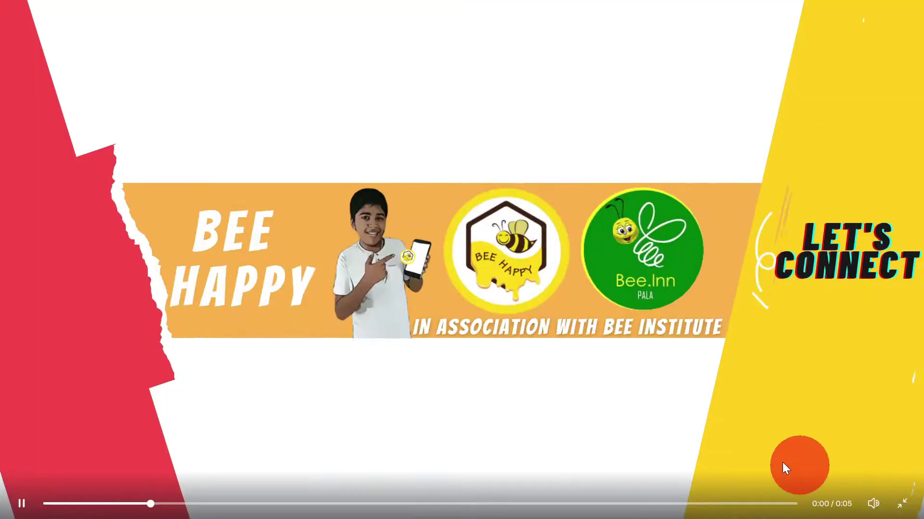
Step: Duplicate the torn-paper graphic, place the copy on the yellow area's slanted edge, flip it horizontally and rotate it to match
{"action": "key", "text": "Escape"}
{"action": "key", "text": "ctrl+d"}
{"action": "left_click_drag", "start_coordinate": [443, 284], "coordinate": [740, 291]}
{"action": "left_click", "coordinate": [423, 87]}
{"action": "left_click", "coordinate": [447, 118]}
{"action": "left_click_drag", "start_coordinate": [775, 367], "coordinate": [731, 365]}
{"action": "left_click_drag", "start_coordinate": [760, 289], "coordinate": [751, 285]}
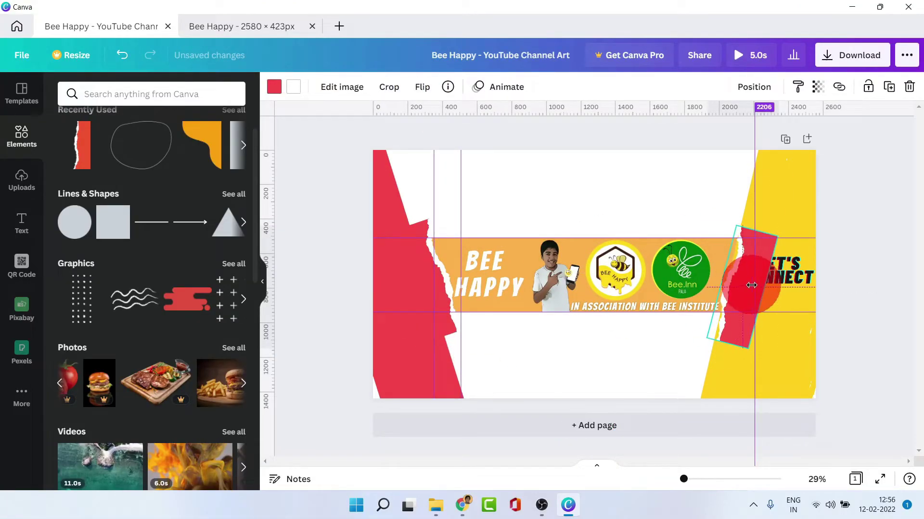
Step: Recolour the torn-paper copy yellow, shift the yellow stripe towards the banner's end and adjust the copy's layer order
{"action": "left_click", "coordinate": [273, 87]}
{"action": "left_click", "coordinate": [199, 149]}
{"action": "left_click", "coordinate": [722, 392]}
{"action": "left_click_drag", "start_coordinate": [722, 391], "coordinate": [737, 392]}
{"action": "right_click", "coordinate": [748, 291]}
{"action": "left_click", "coordinate": [794, 350]}
{"action": "right_click", "coordinate": [748, 292]}
{"action": "left_click", "coordinate": [794, 350]}
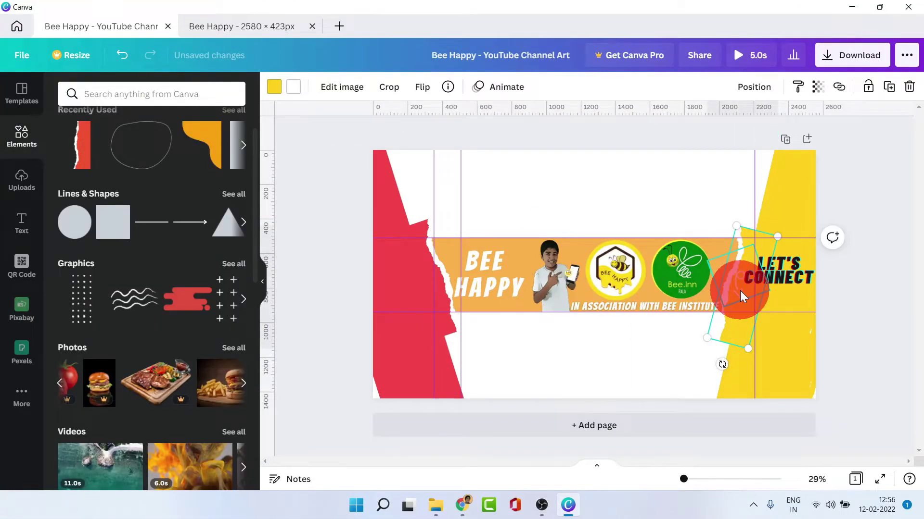
Step: Undo the torn-paper copy and the yellow stripe's shift, checking the banner in full-screen preview
{"action": "left_click", "coordinate": [876, 478]}
{"action": "key", "text": "Escape"}
{"action": "key", "text": "ctrl+z"}
{"action": "key", "text": "ctrl+z"}
{"action": "key", "text": "ctrl+z"}
{"action": "key", "text": "ctrl+z"}
{"action": "key", "text": "ctrl+z"}
{"action": "key", "text": "ctrl+z"}
{"action": "key", "text": "ctrl+z"}
{"action": "key", "text": "ctrl+z"}
{"action": "left_click", "coordinate": [876, 478]}
{"action": "key", "text": "Escape"}
Step: Shrink the torn-paper graphic on the red stripe's edge slightly and check it in full-screen preview
{"action": "left_click_drag", "start_coordinate": [414, 234], "coordinate": [404, 246]}
{"action": "left_click", "coordinate": [879, 474]}
{"action": "key", "text": "Escape"}
Step: Select the graphic on the portrait's phone and review the whole banner in a paused full-screen preview
{"action": "left_click", "coordinate": [573, 274]}
{"action": "left_click", "coordinate": [880, 478]}
{"action": "key", "text": "Escape"}
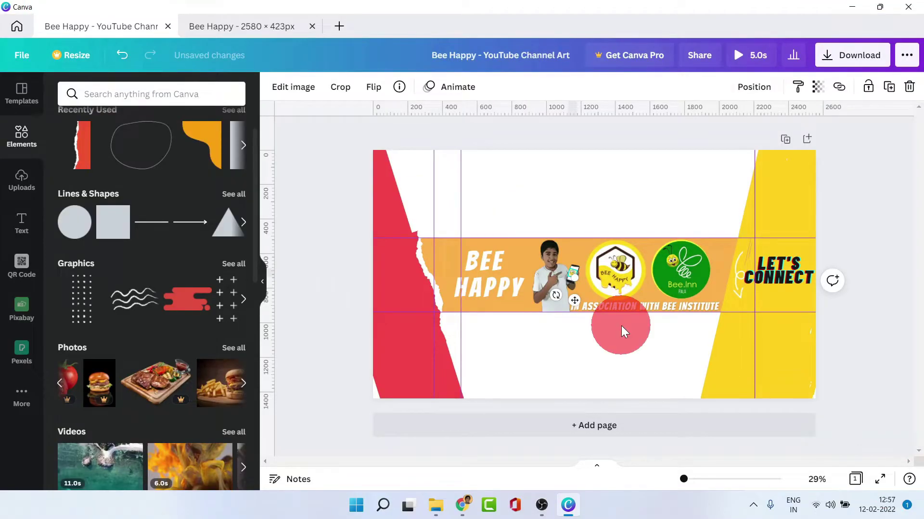
{"action": "left_click", "coordinate": [575, 215]}
{"action": "left_click", "coordinate": [879, 478]}
{"action": "left_click", "coordinate": [24, 504]}
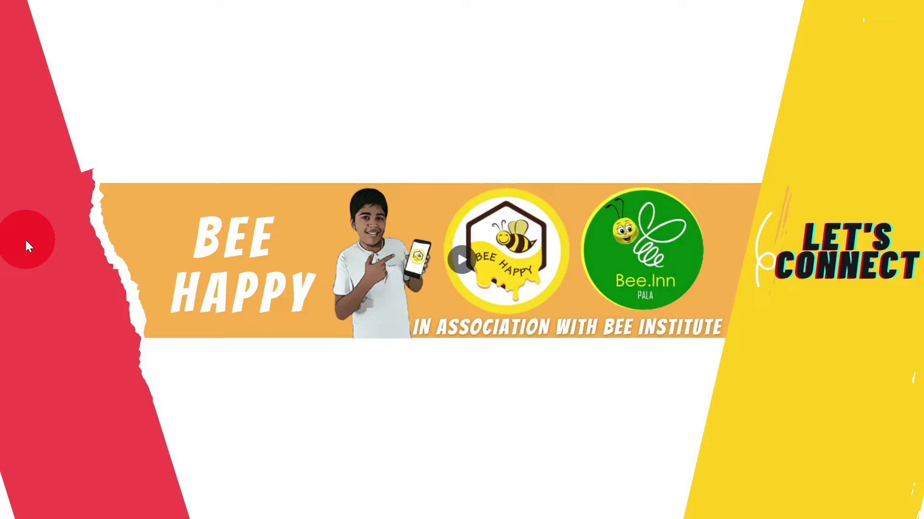
{"action": "key", "text": "Escape"}
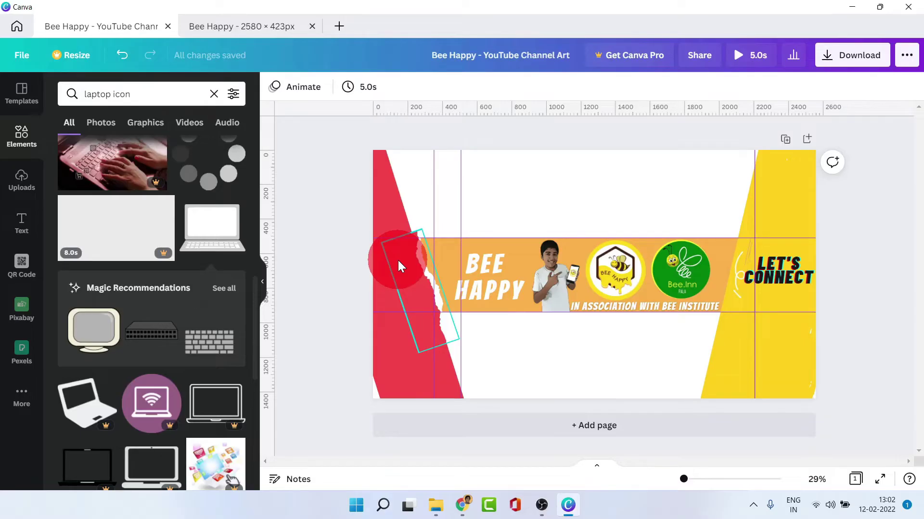
Step: Add a heading to the banner and replace its text with "TECH"
{"action": "left_click", "coordinate": [18, 229]}
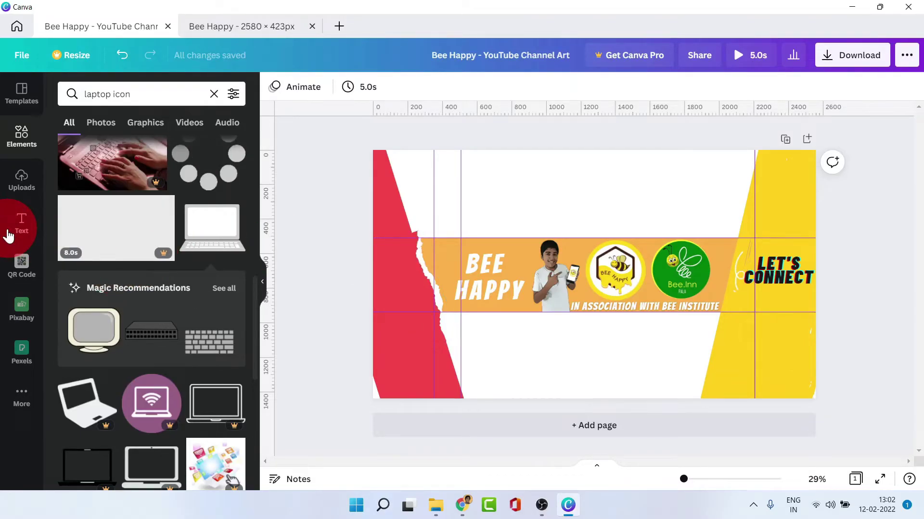
{"action": "left_click", "coordinate": [163, 270]}
{"action": "scroll", "coordinate": [163, 276], "scroll_direction": "down", "scroll_amount": 10}
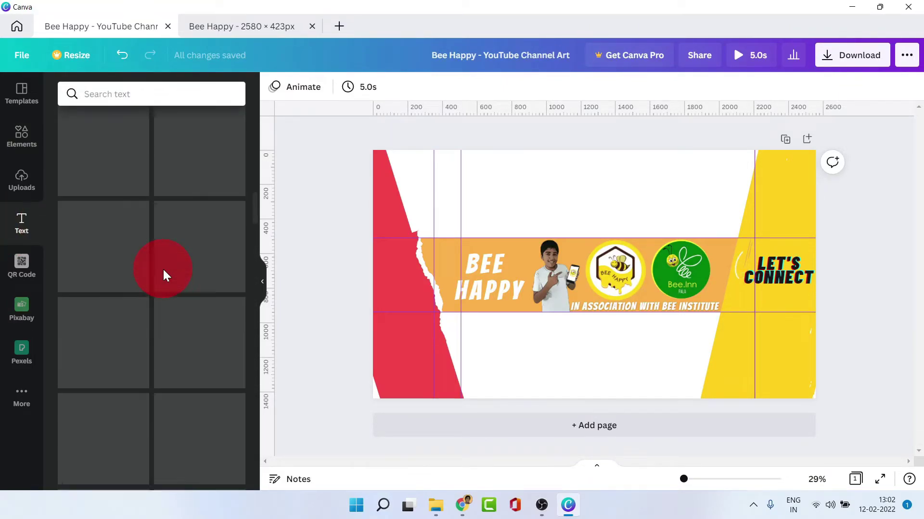
{"action": "scroll", "coordinate": [163, 270], "scroll_direction": "up", "scroll_amount": 10}
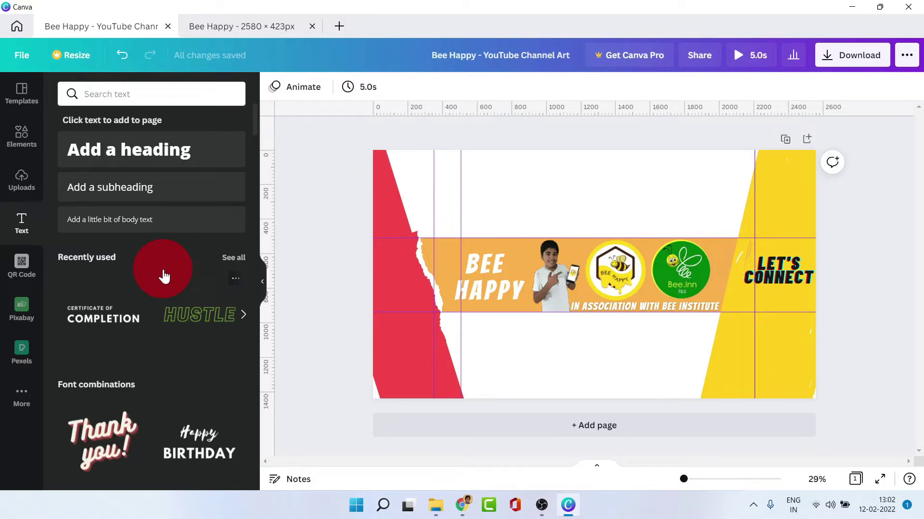
{"action": "scroll", "coordinate": [163, 363], "scroll_direction": "down", "scroll_amount": 1}
{"action": "scroll", "coordinate": [150, 162], "scroll_direction": "up", "scroll_amount": 1}
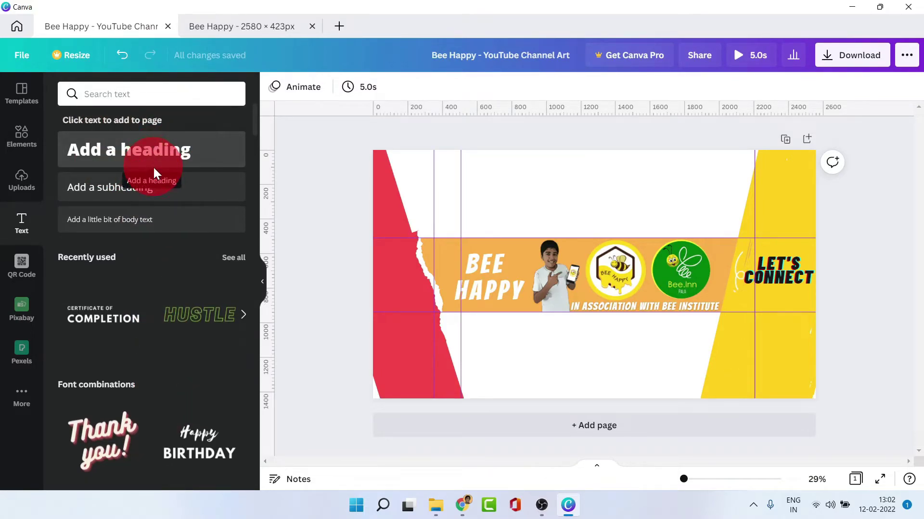
{"action": "left_click", "coordinate": [184, 146]}
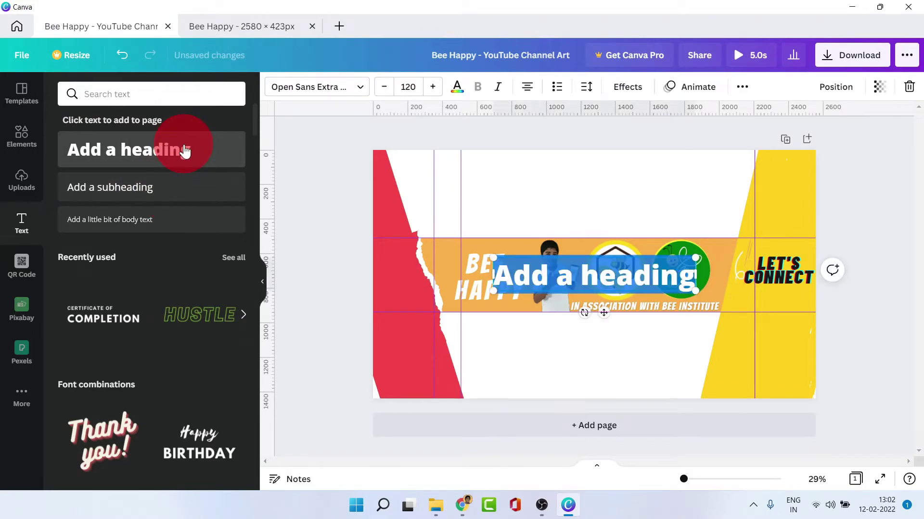
{"action": "left_click", "coordinate": [545, 290]}
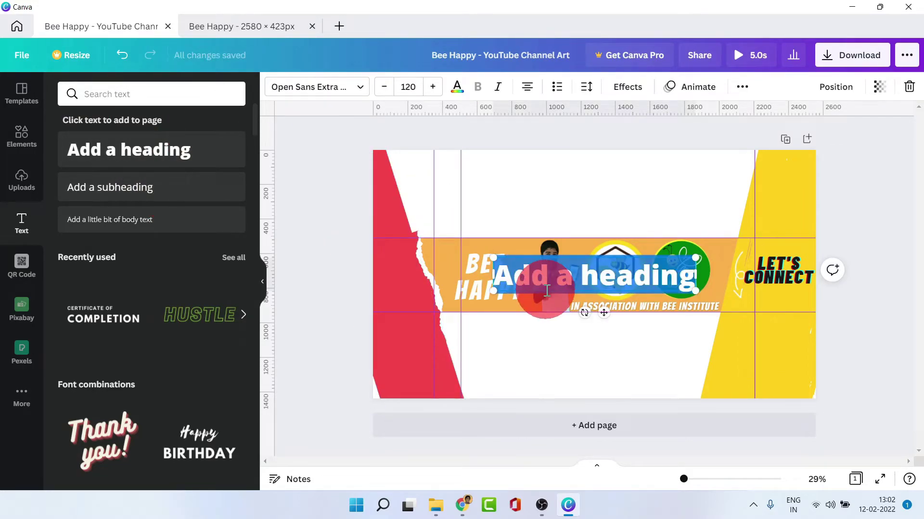
{"action": "type", "text": "TECH"}
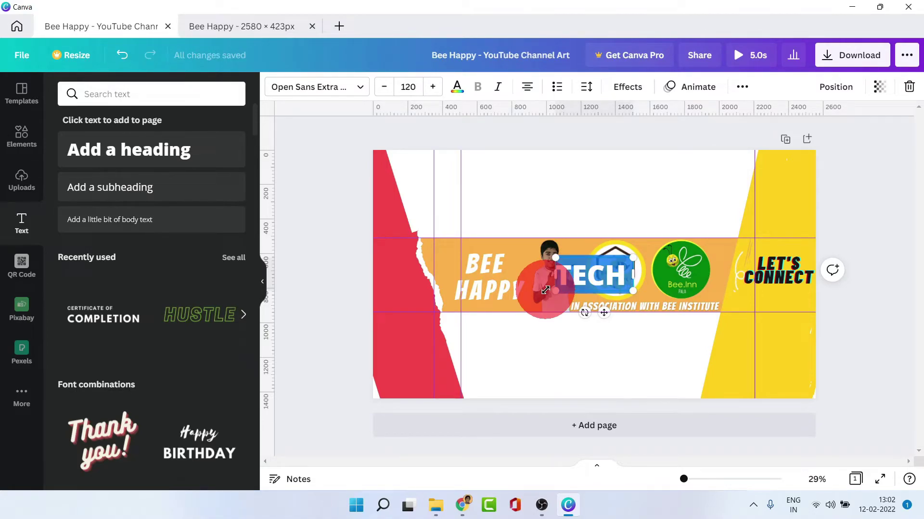
{"action": "left_click", "coordinate": [584, 222]}
Step: Move the TECH heading onto the red area and shrink it to about size 59, nudging it inward from the banner's edge
{"action": "left_click_drag", "start_coordinate": [584, 267], "coordinate": [396, 269]}
{"action": "left_click_drag", "start_coordinate": [450, 287], "coordinate": [409, 268]}
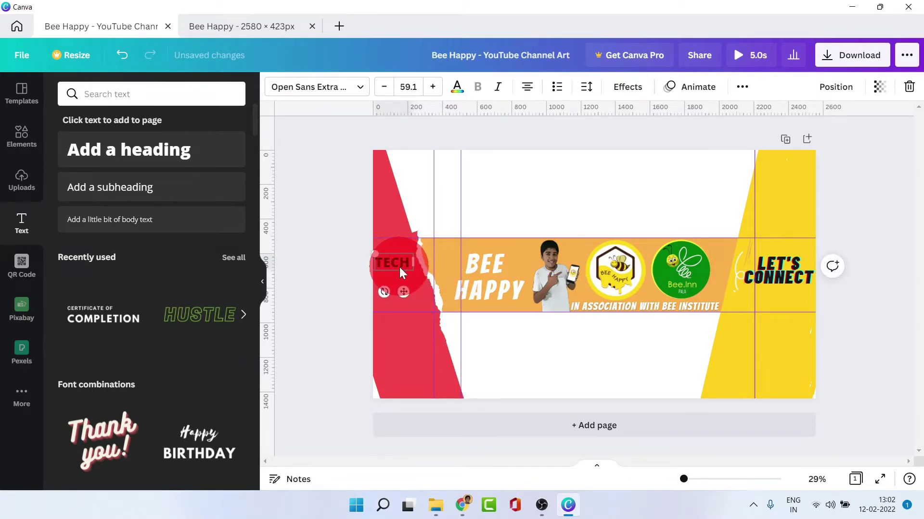
{"action": "key", "text": "Right"}
{"action": "key", "text": "Right"}
{"action": "key", "text": "Right"}
{"action": "key", "text": "Right"}
{"action": "key", "text": "Right"}
{"action": "key", "text": "Right"}
{"action": "key", "text": "Right"}
{"action": "key", "text": "Right"}
{"action": "key", "text": "Right"}
{"action": "key", "text": "Right"}
{"action": "key", "text": "Right"}
{"action": "key", "text": "Right"}
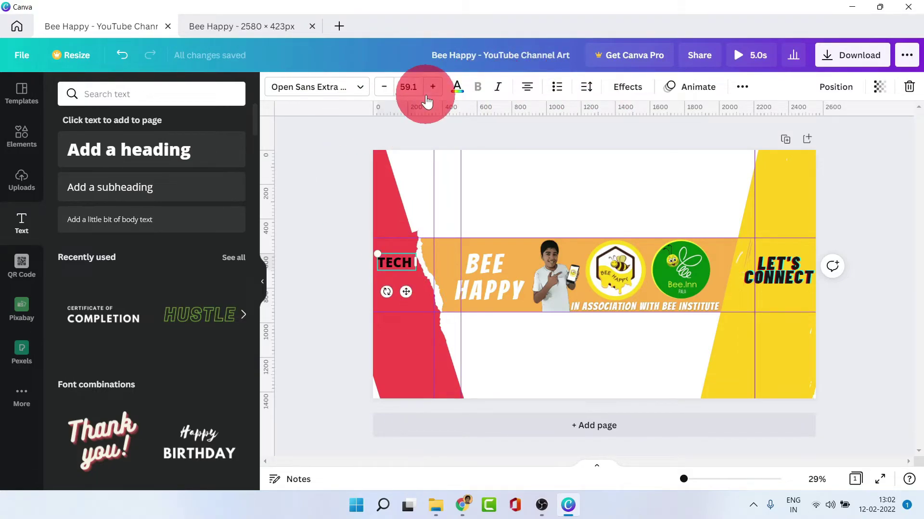
Step: Recolour the TECH heading white and collapse the side panel to view the banner
{"action": "left_click", "coordinate": [457, 86]}
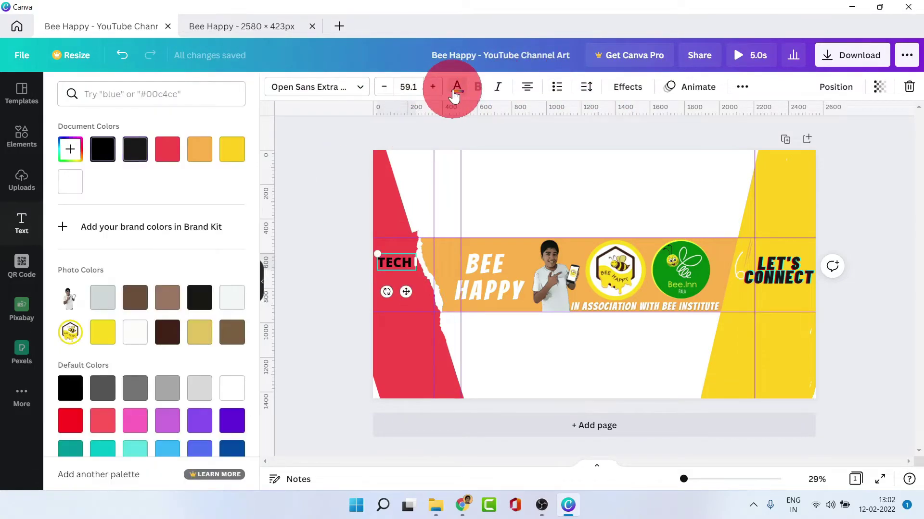
{"action": "left_click", "coordinate": [71, 181]}
{"action": "left_click", "coordinate": [291, 223]}
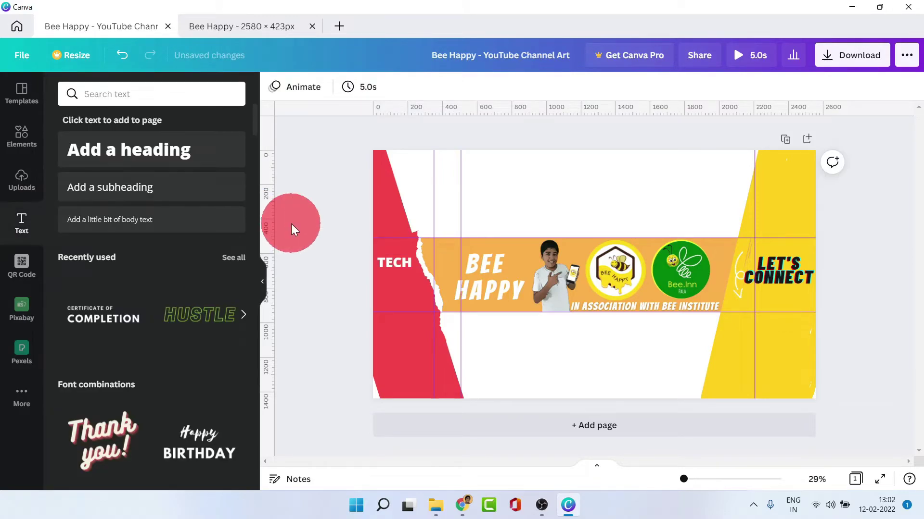
{"action": "left_click", "coordinate": [257, 285]}
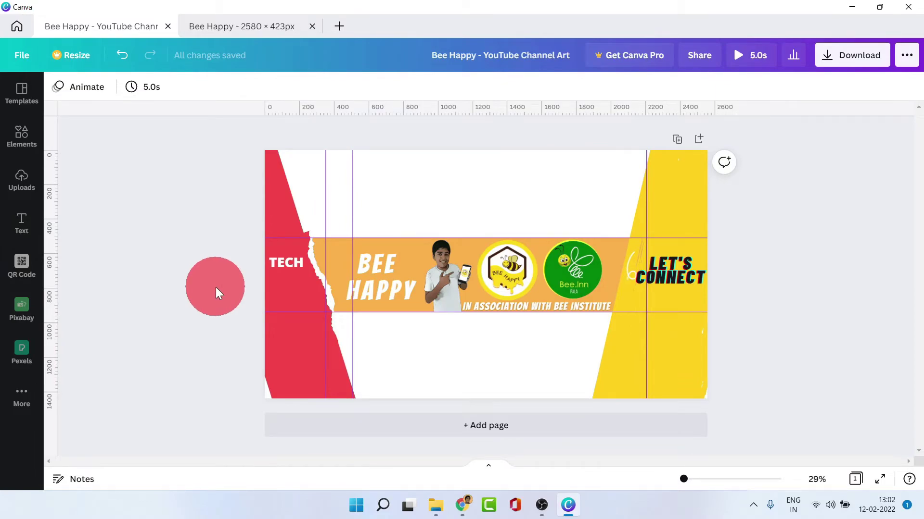
{"action": "left_click", "coordinate": [278, 272]}
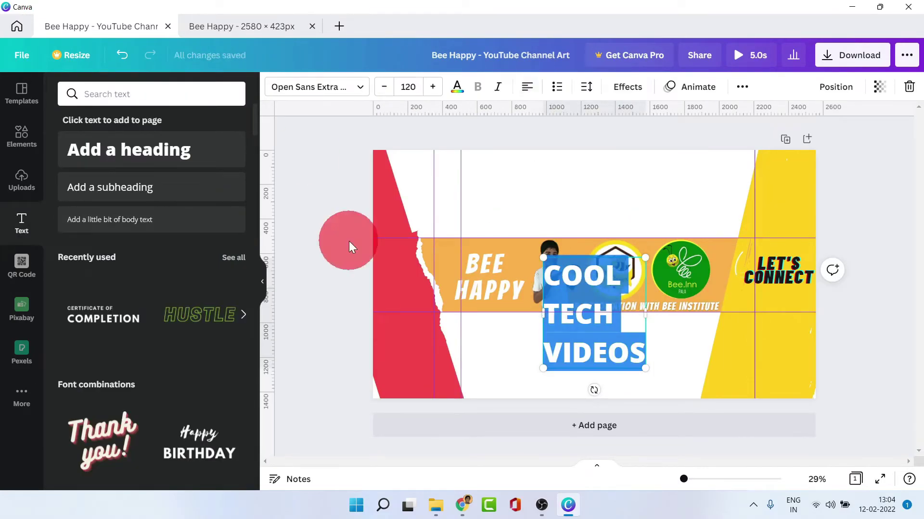